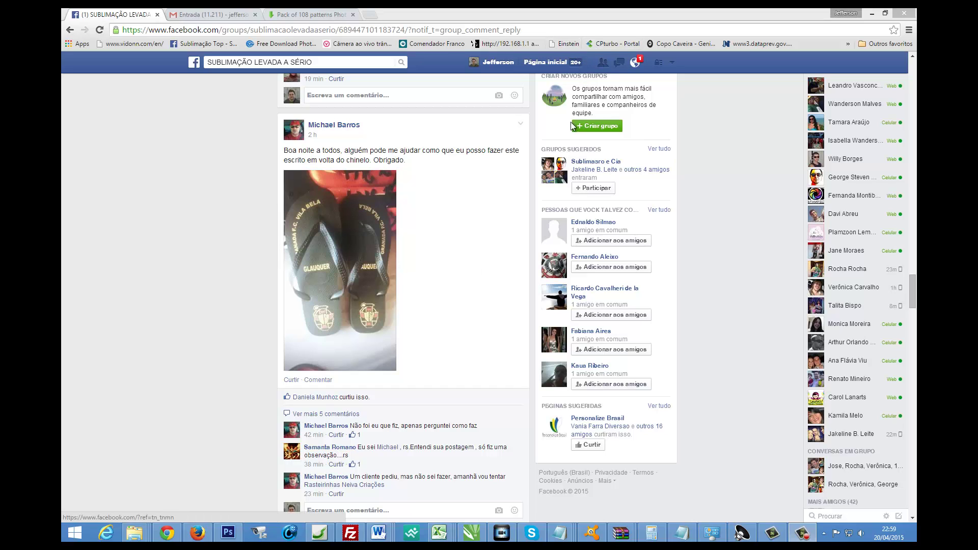
- Glance at Photoshop, return to the Facebook flip-flop lettering post, and open a new browser tab
left_click(228, 532)
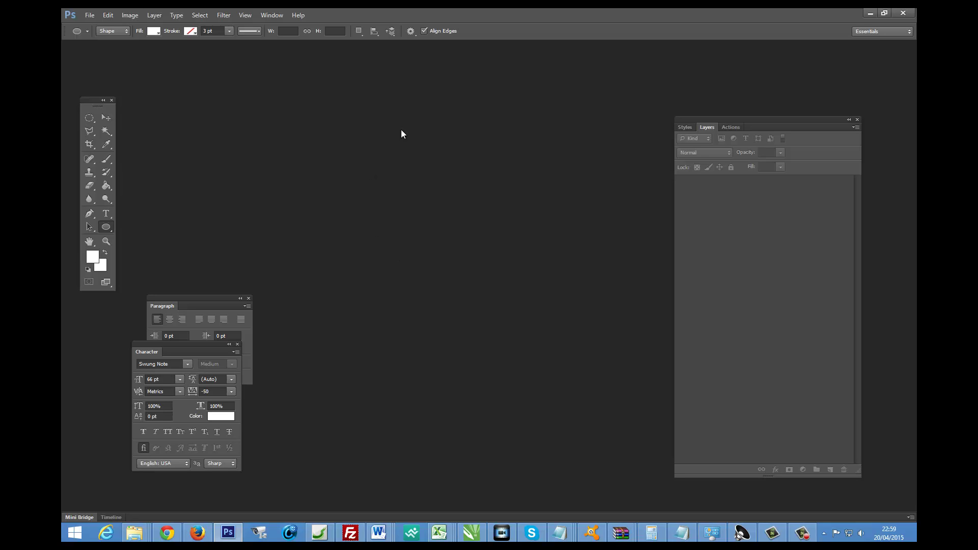
left_click(167, 533)
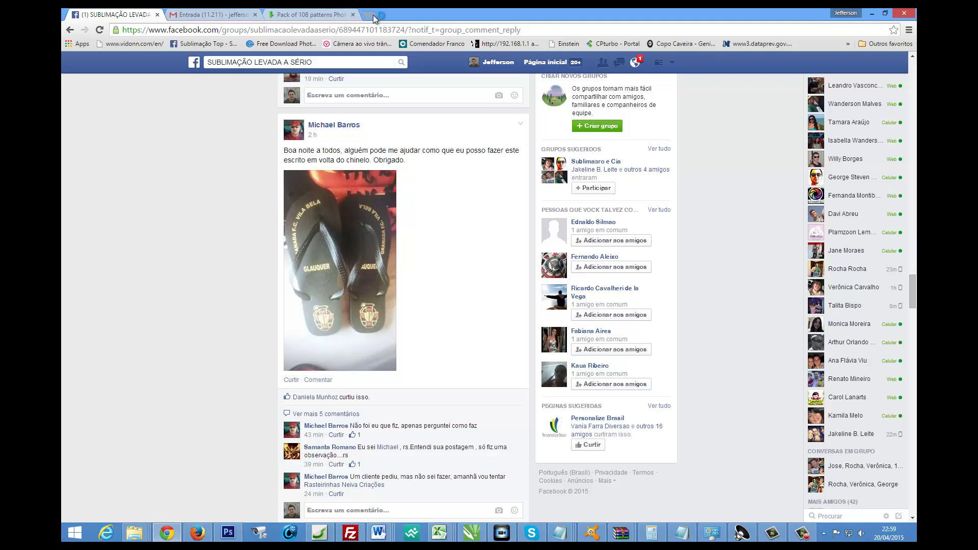
left_click(373, 14)
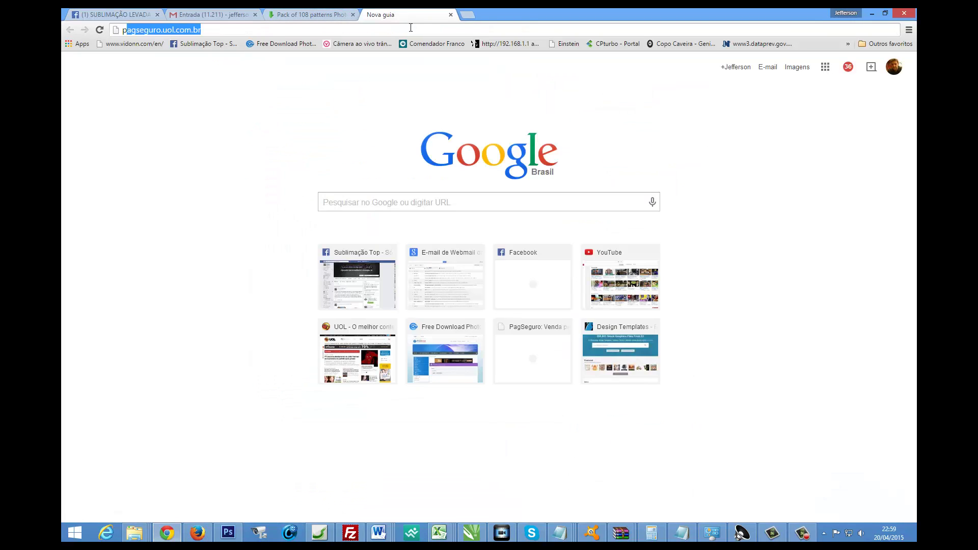
- Search Google for 'patterns photoshop free' and browse the All-free-download.com PS patterns gallery
type("patterns")
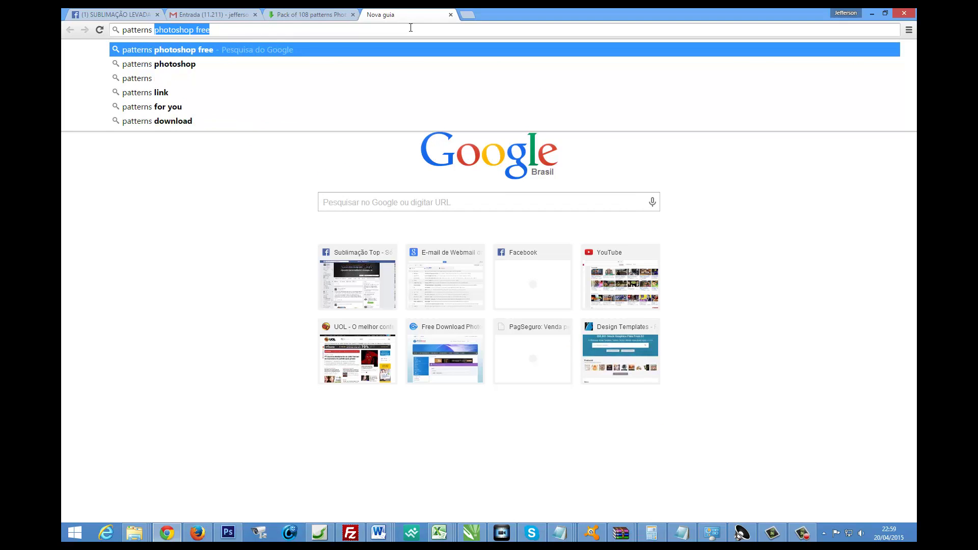
key("Down")
key("Up")
key("Return")
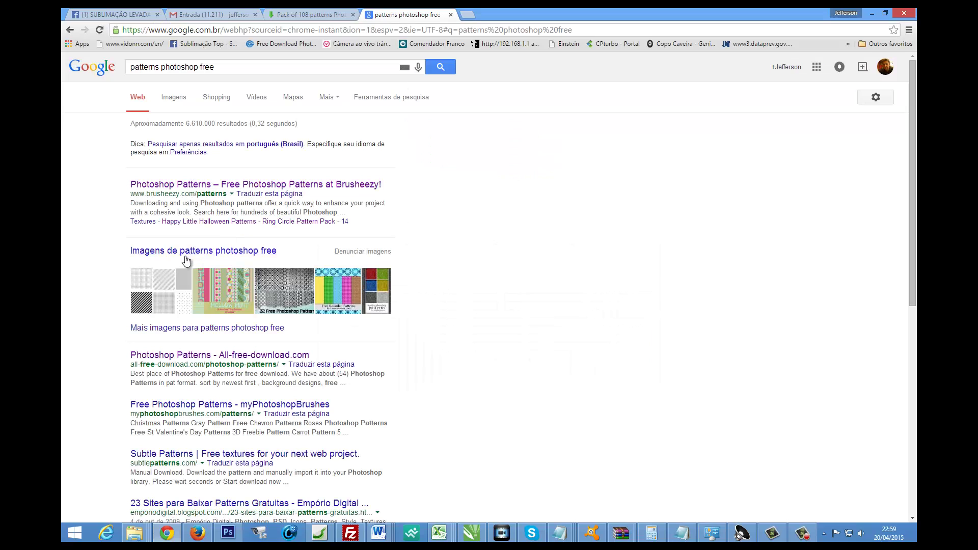
left_click(214, 355)
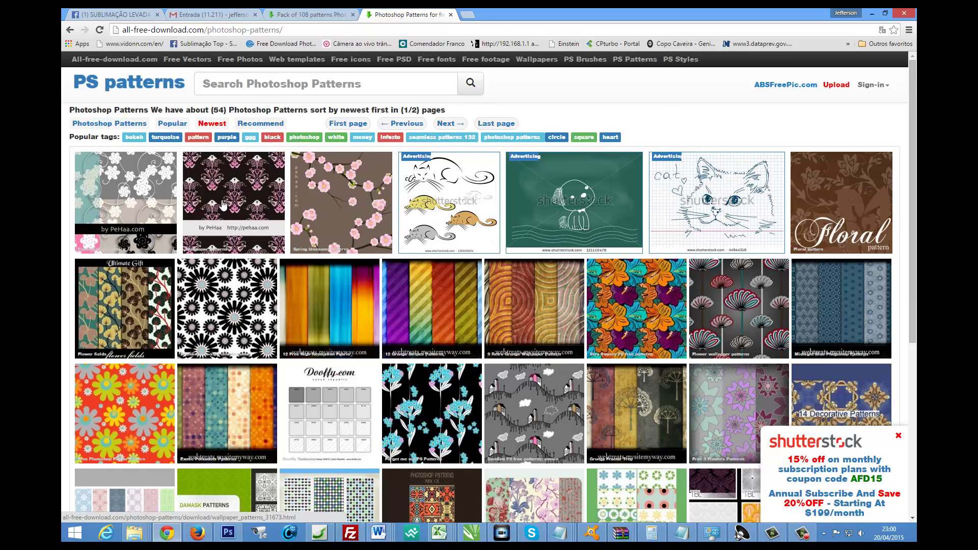
scroll(407, 181, "down", 1)
scroll(408, 181, "down", 1)
scroll(418, 183, "down", 1)
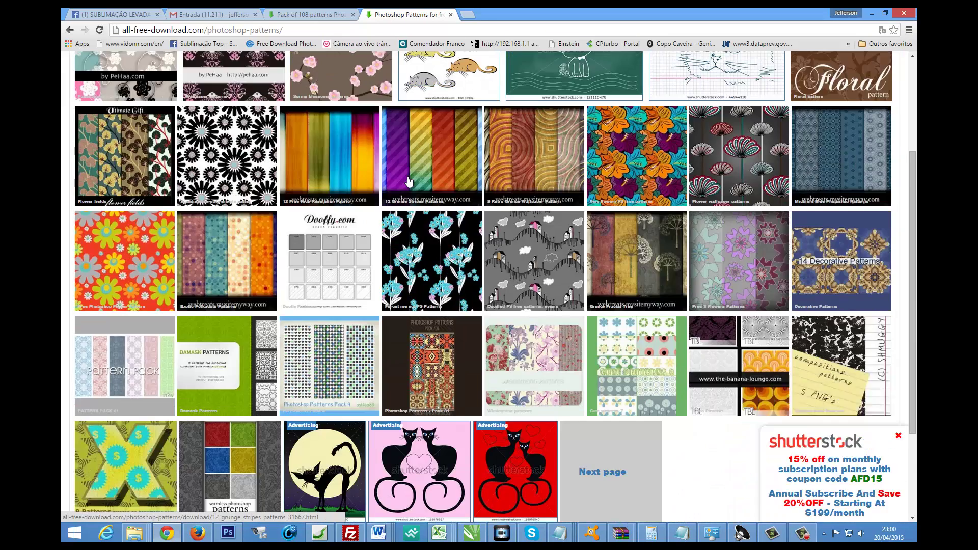
scroll(428, 186, "down", 1)
scroll(438, 190, "up", 4)
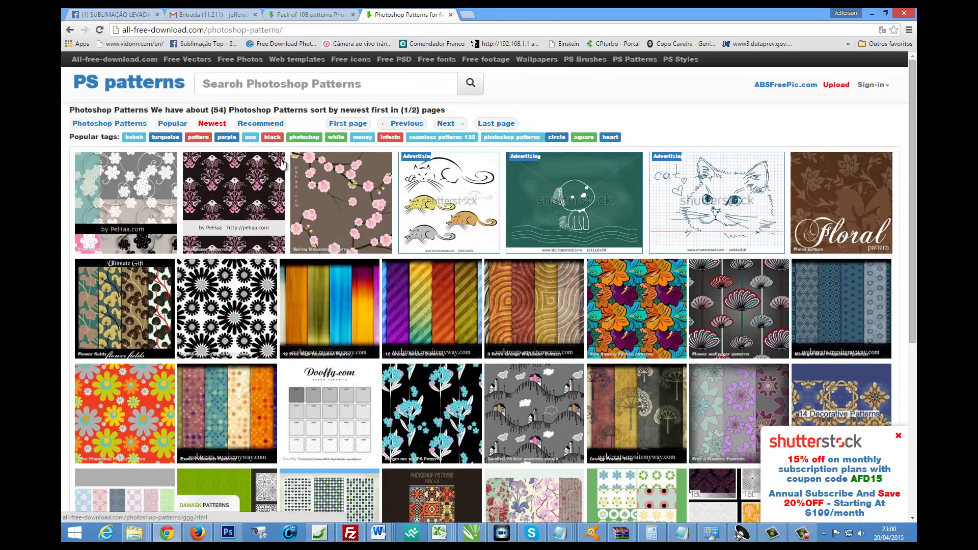
- Download the Paper flowers pattern zip from its All-Free-Download page and open it in WinRAR
left_click(154, 176)
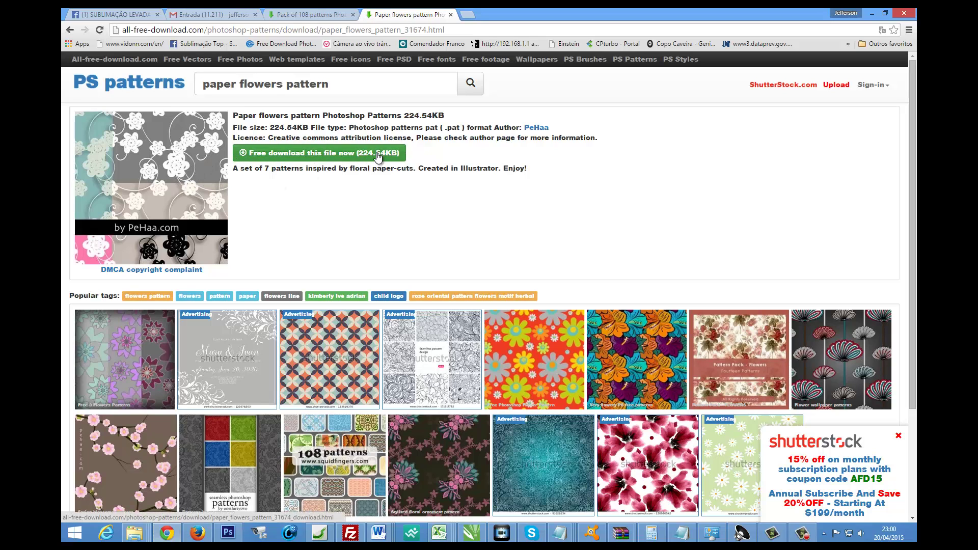
left_click(355, 152)
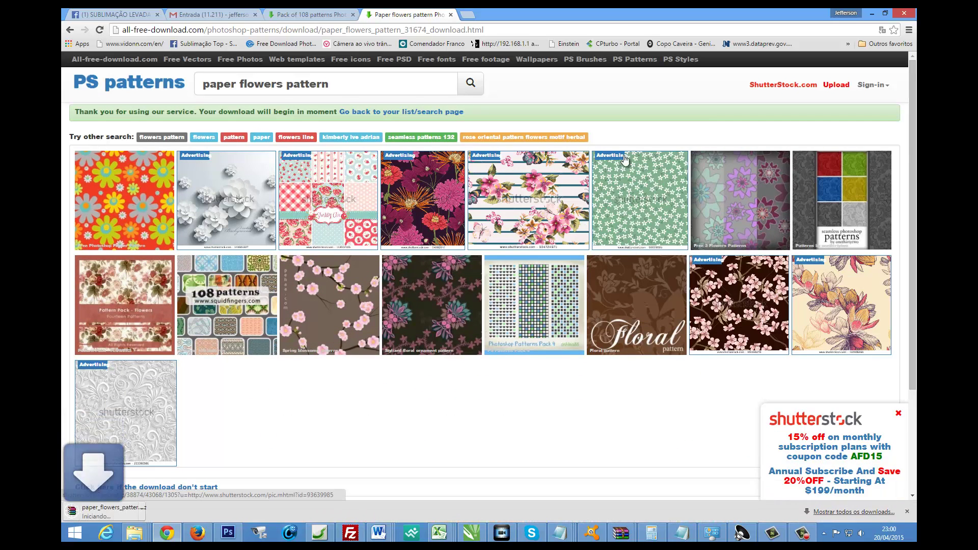
left_click(134, 516)
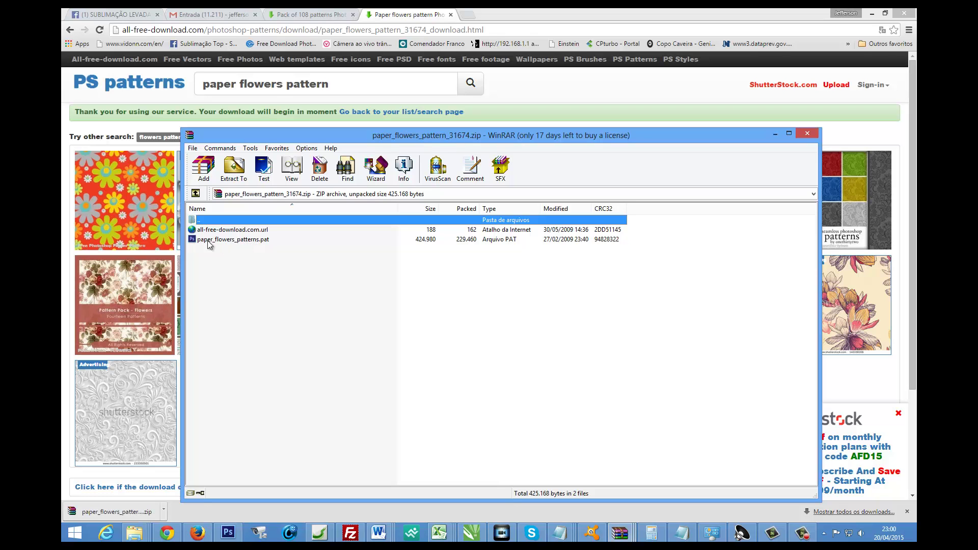
- Extract paper_flowers_patterns.pat with WinRAR, setting the destination to the aula folder on drive D:
left_click(246, 240)
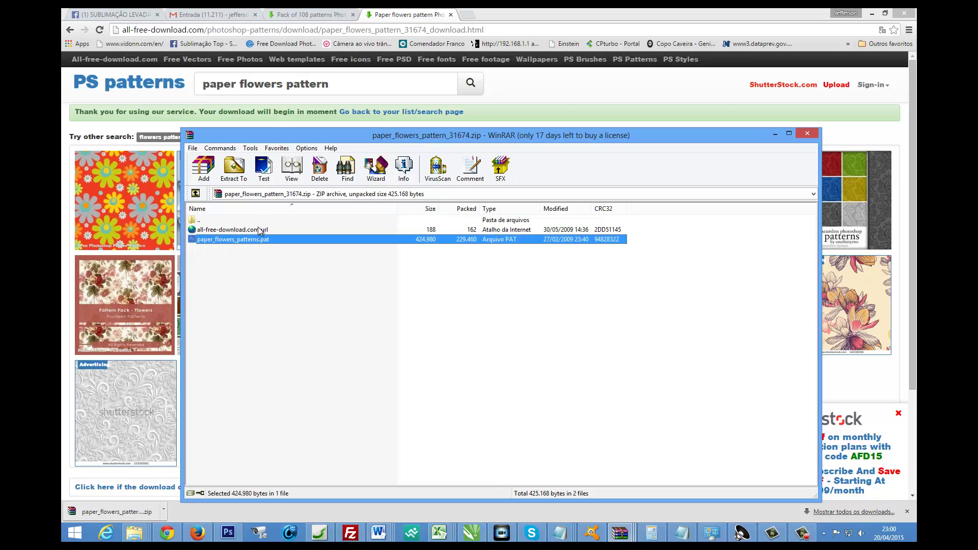
left_click(233, 169)
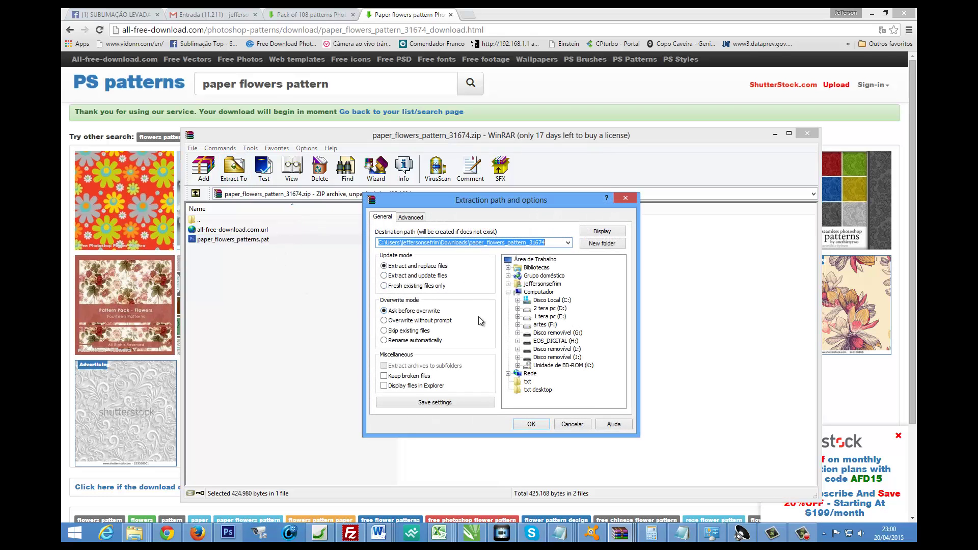
left_click(540, 325)
double_click(548, 325)
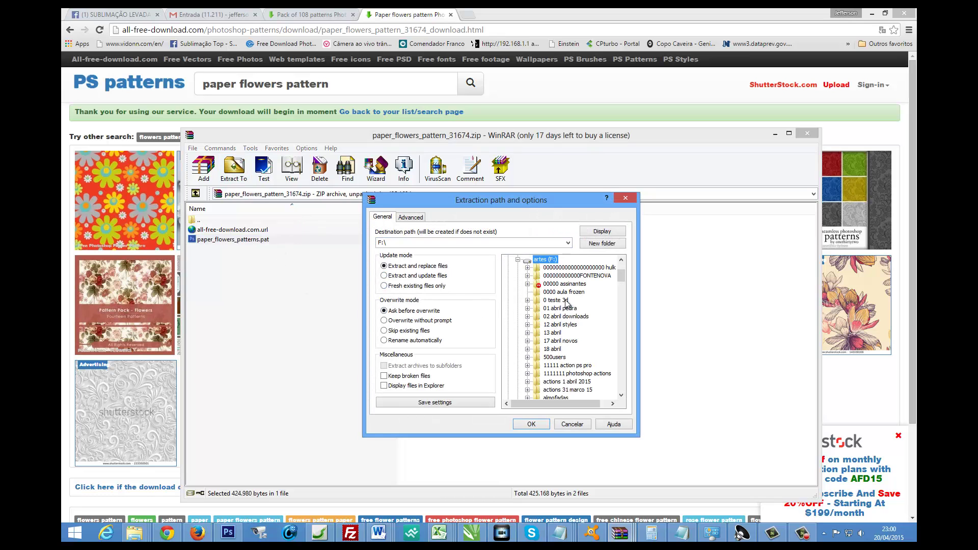
left_click(517, 260)
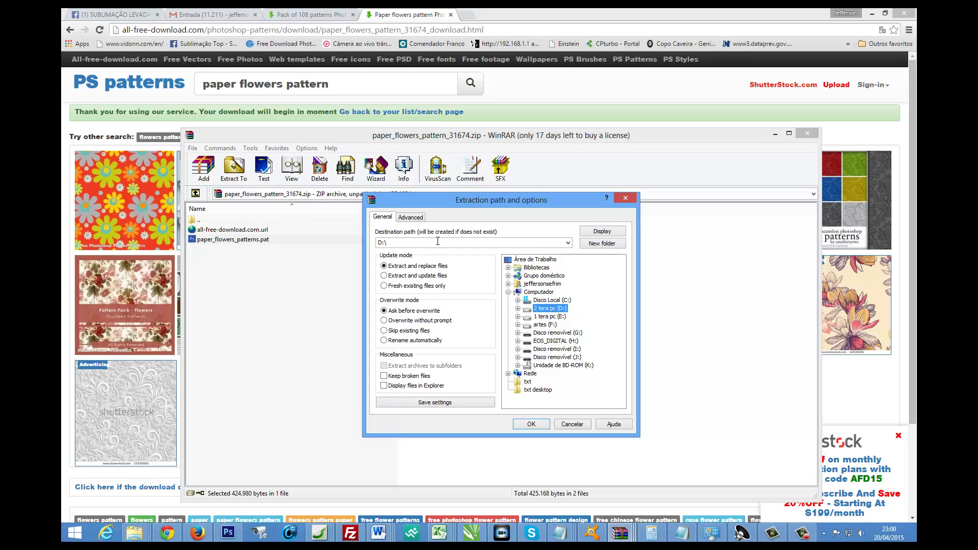
left_click(551, 308)
left_click(438, 242)
type("a")
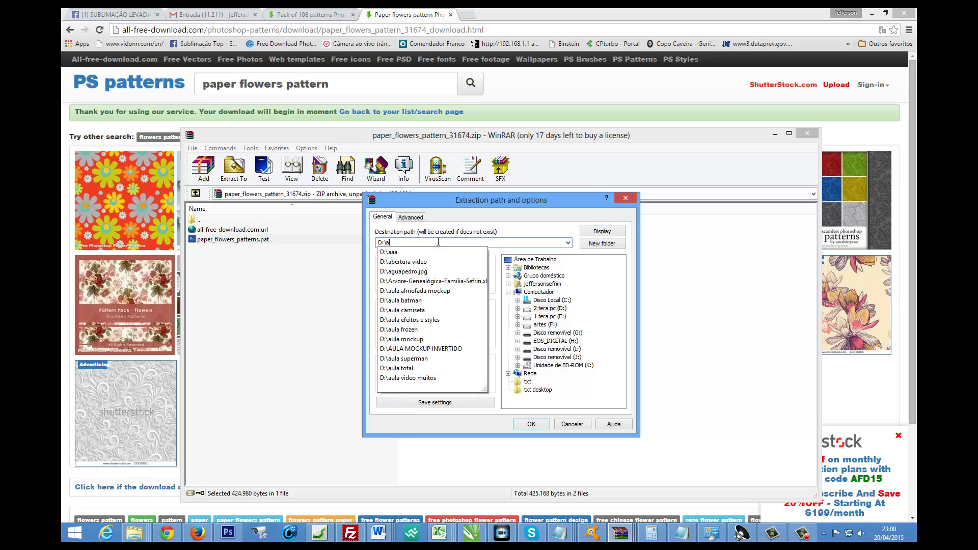
type("ula")
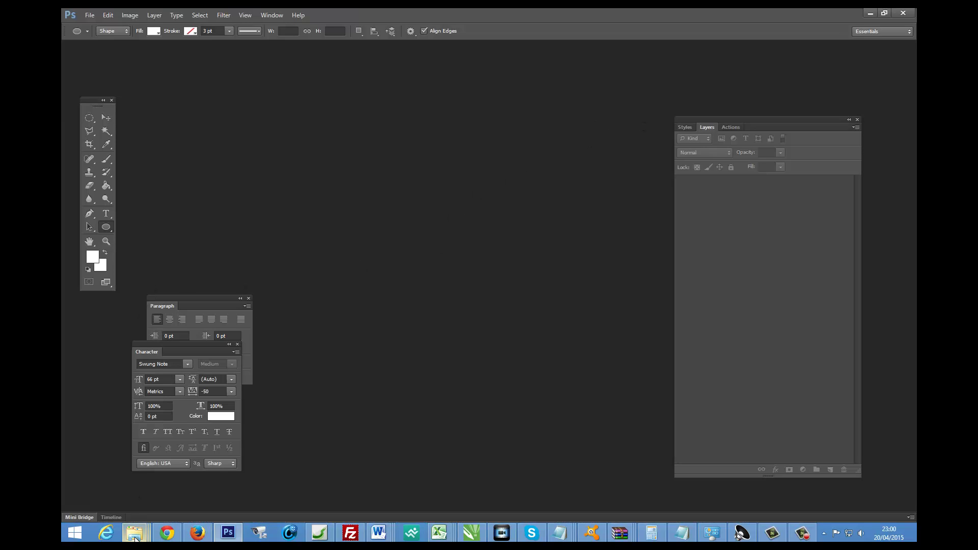
- Open paper_flowers_patterns.pat from D:\aula patterns so Photoshop loads the patterns
mouse_move(133, 533)
left_click(120, 477)
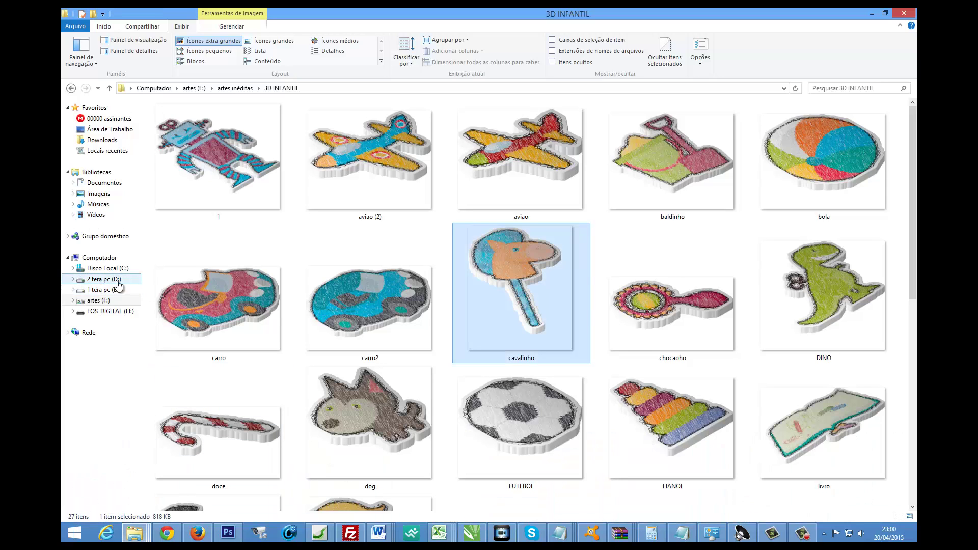
left_click(102, 279)
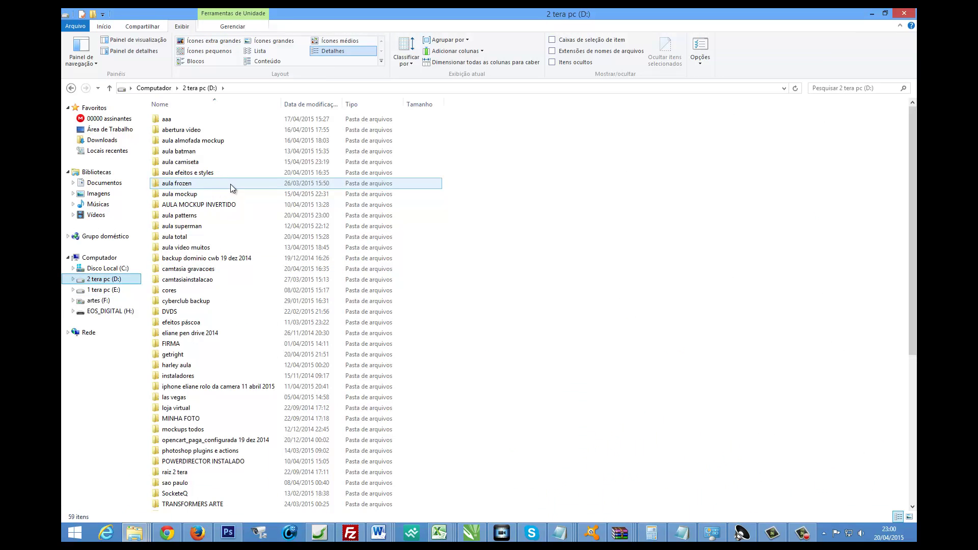
left_click(192, 173)
double_click(190, 216)
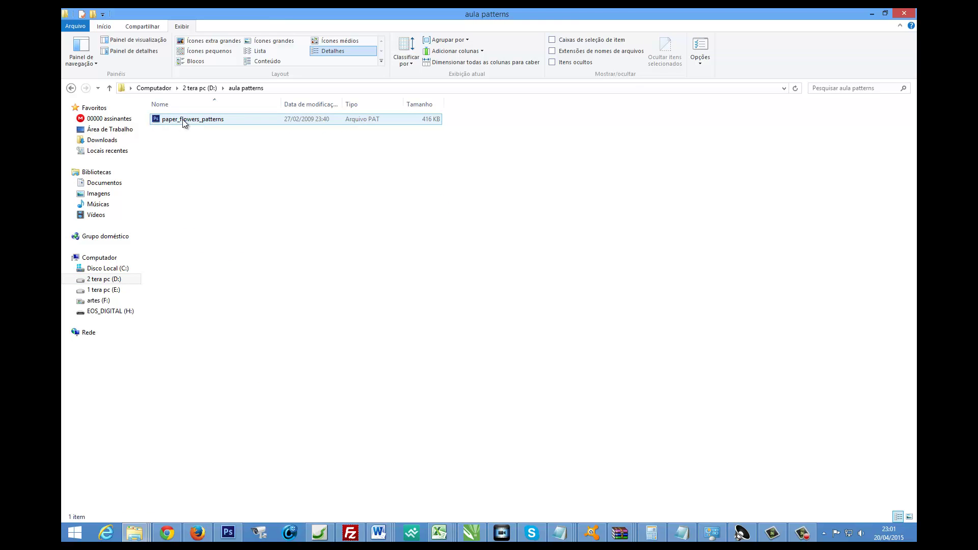
double_click(184, 118)
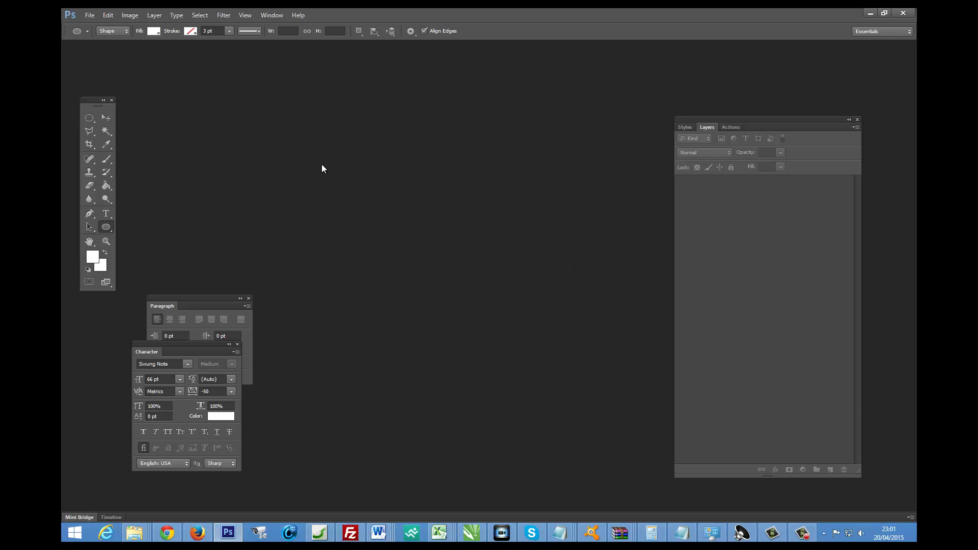
- Create a 1000×1000 px transparent document and draw a large white circle with the Ellipse Tool
key("ctrl+n")
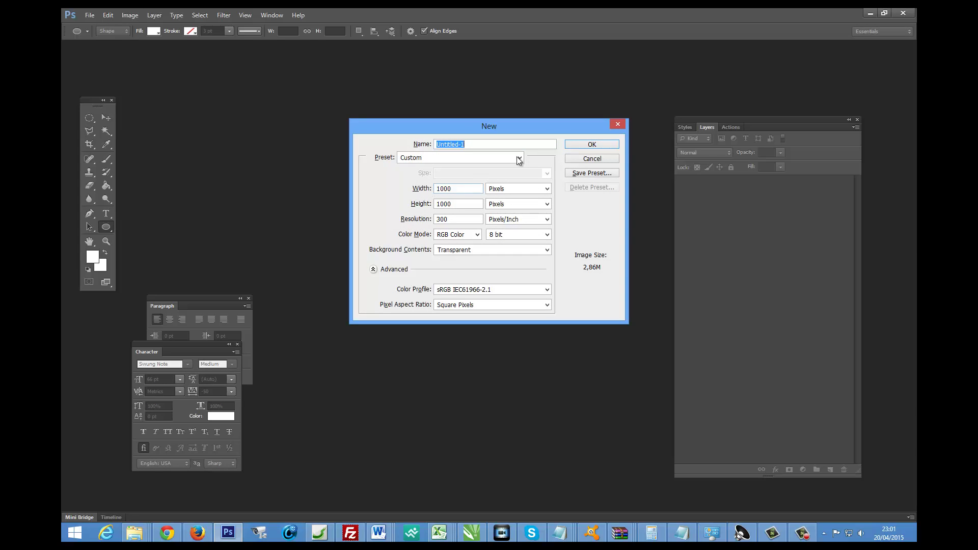
left_click(584, 147)
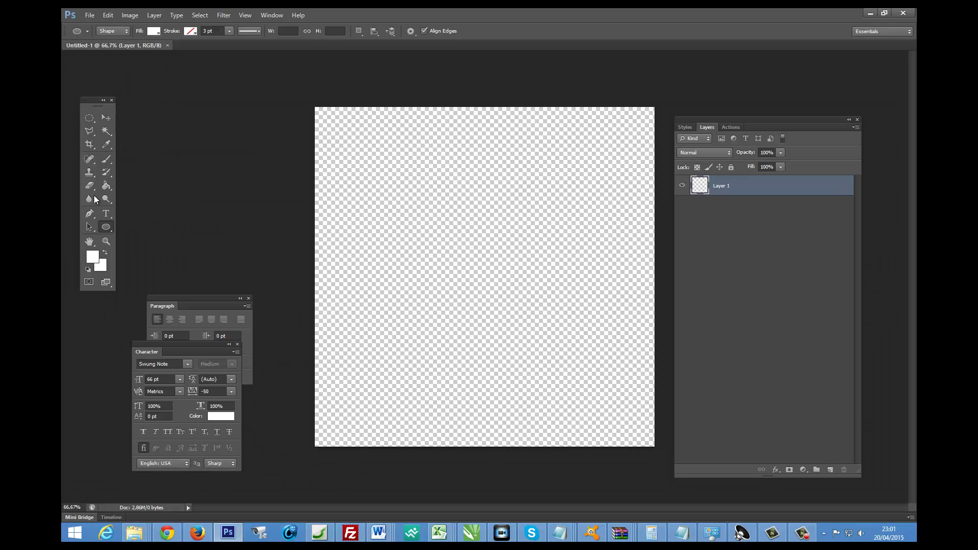
left_click(107, 230)
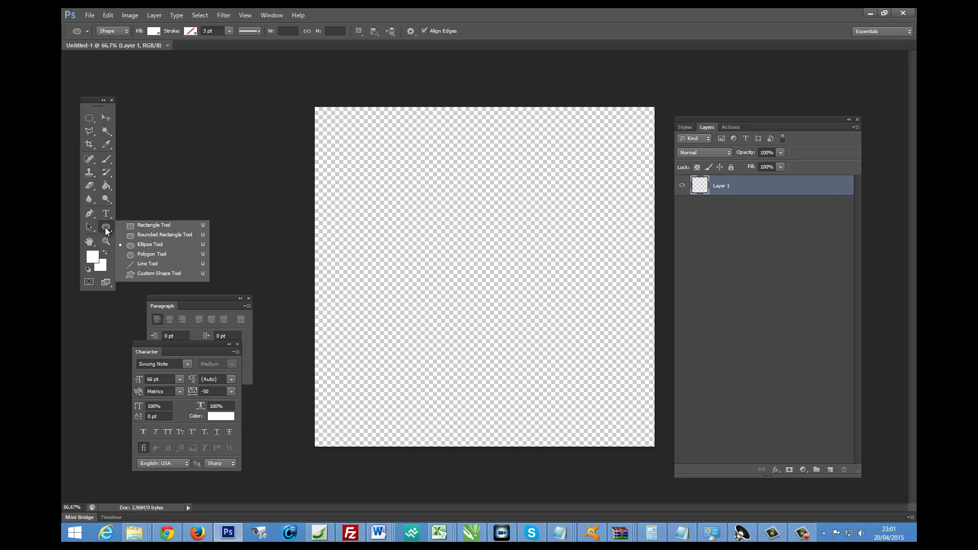
left_click(107, 230)
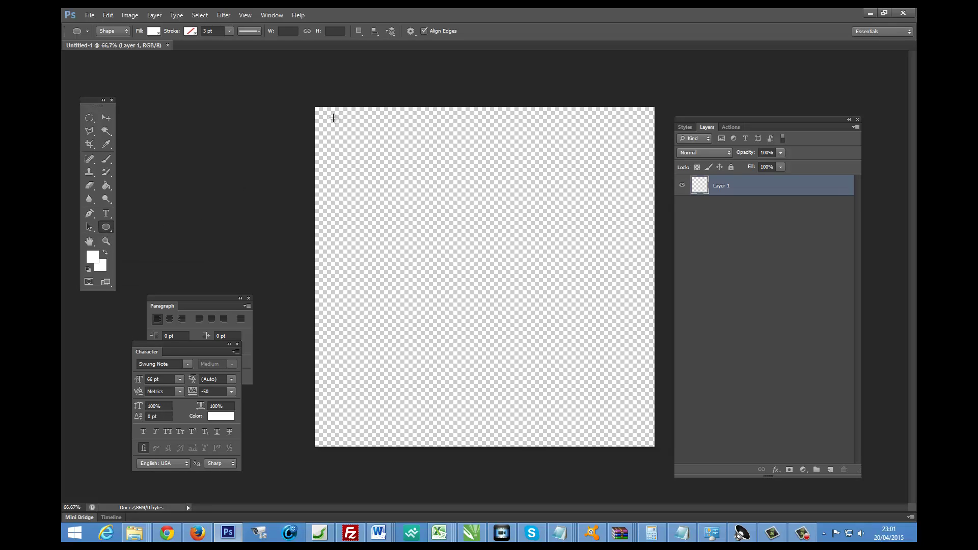
mouse_move(326, 116)
left_mouse_down()
mouse_move(461, 230)
mouse_move(444, 220)
mouse_move(572, 282)
mouse_move(625, 373)
mouse_move(674, 413)
mouse_move(660, 411)
left_mouse_up()
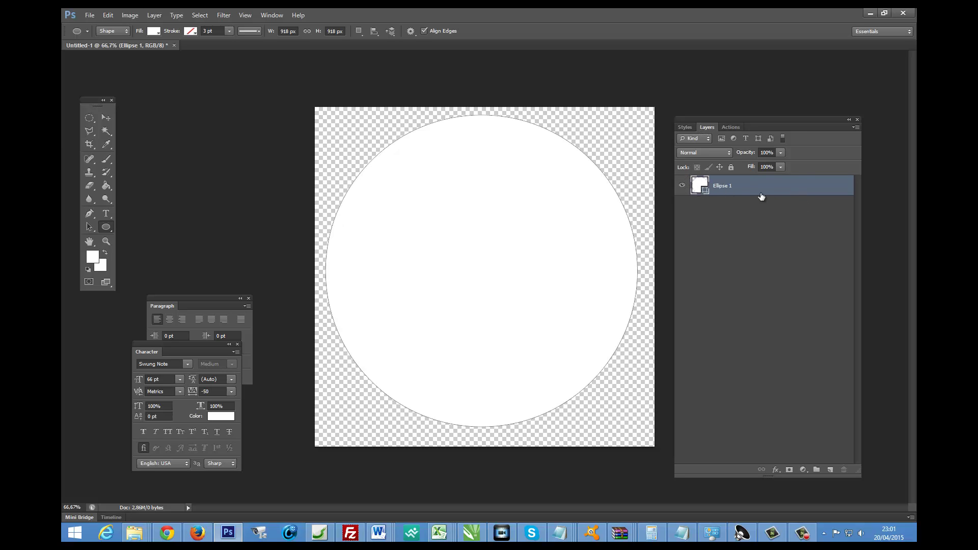
- Add a Pattern Overlay to the circle, trying floral patterns and shrinking the black floral one
double_click(763, 187)
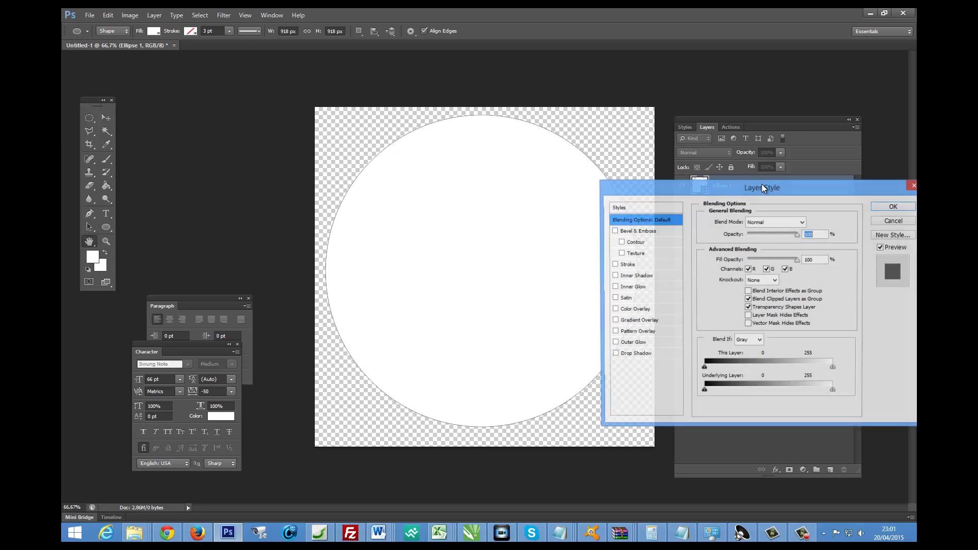
left_click_drag(759, 182, 738, 70)
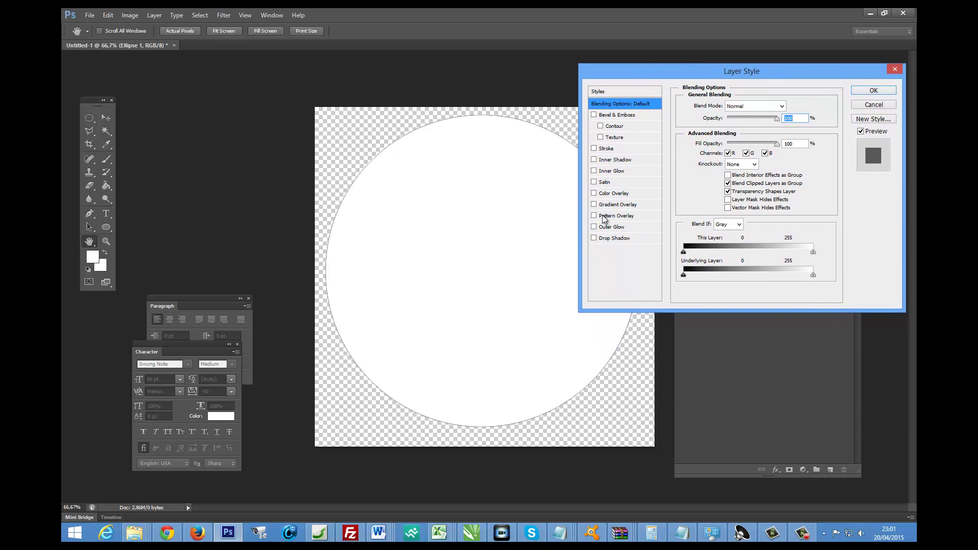
left_click(615, 221)
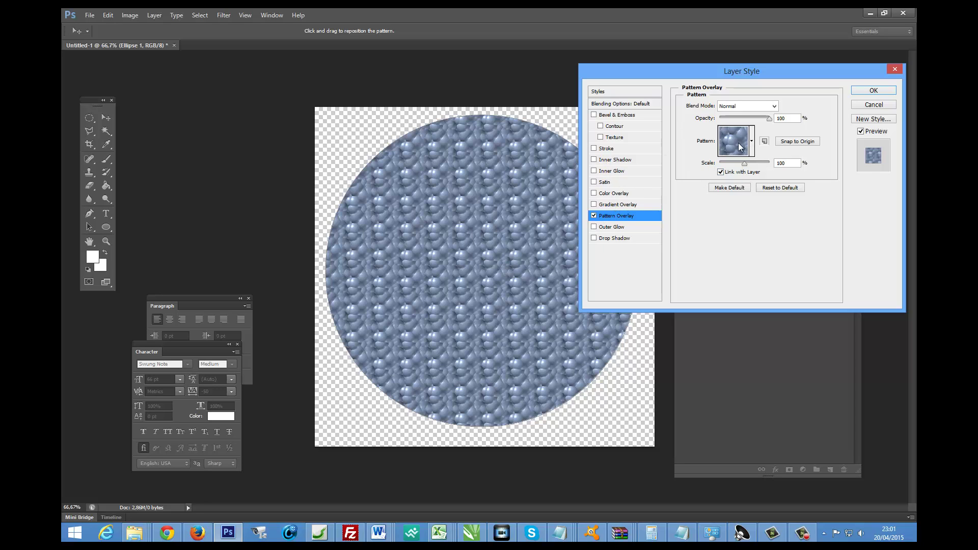
left_click(752, 141)
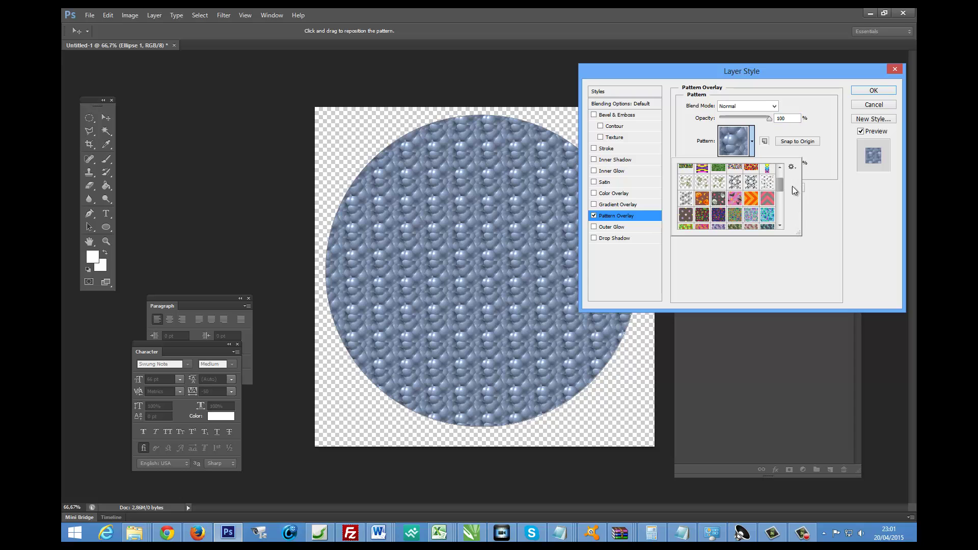
left_click_drag(780, 186, 780, 219)
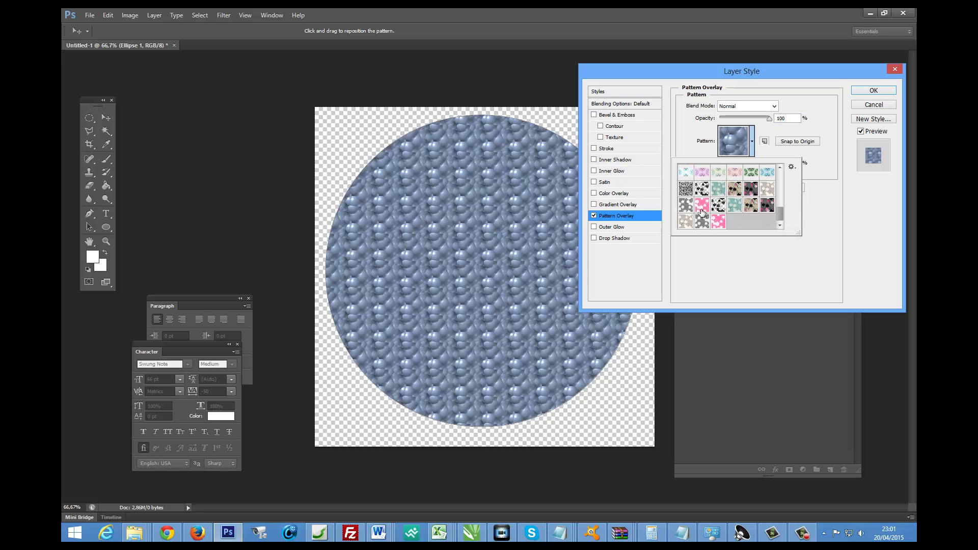
left_click(687, 222)
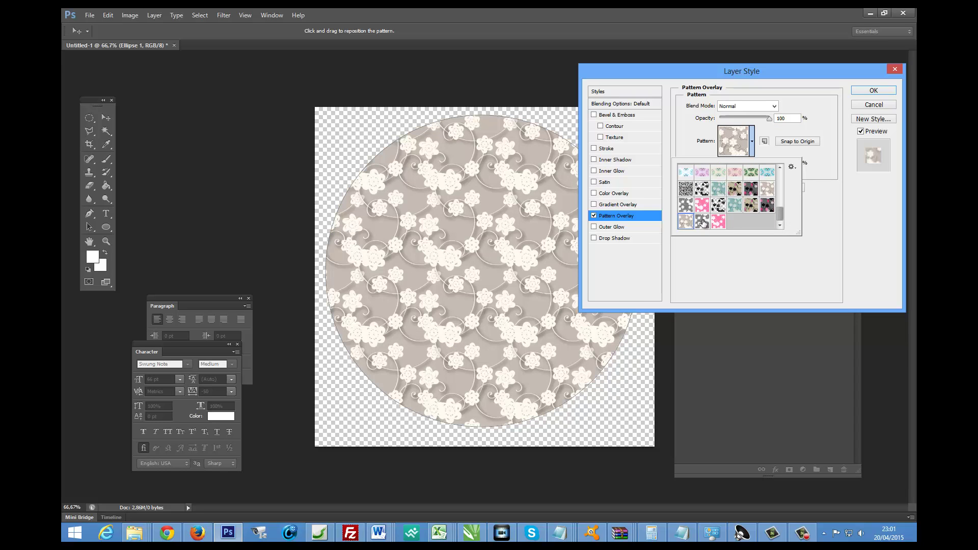
left_click(703, 222)
left_click(719, 206)
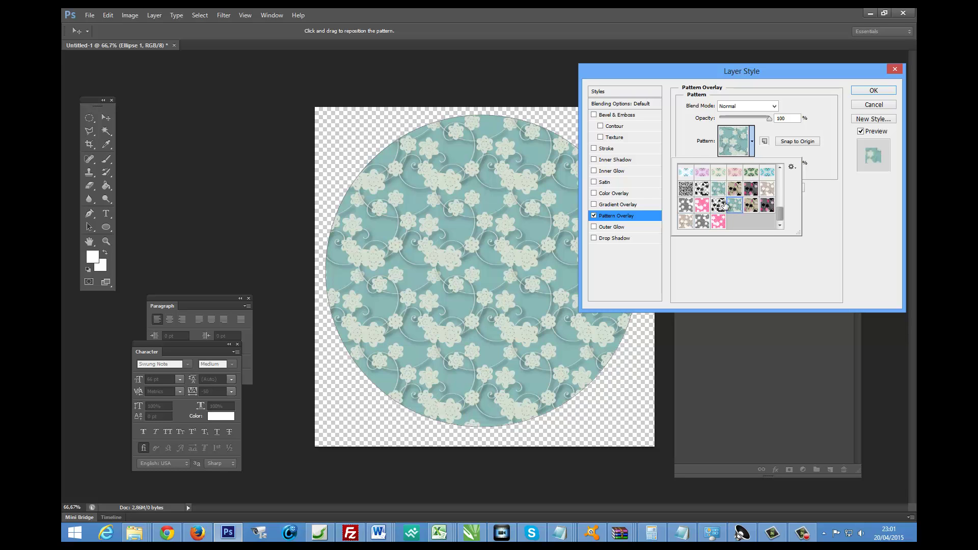
left_click(718, 206)
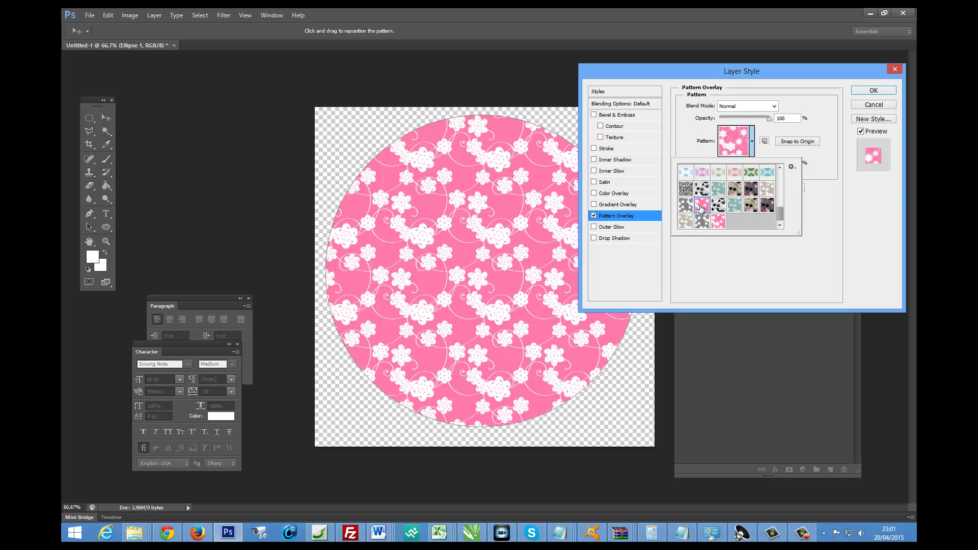
left_click(716, 207)
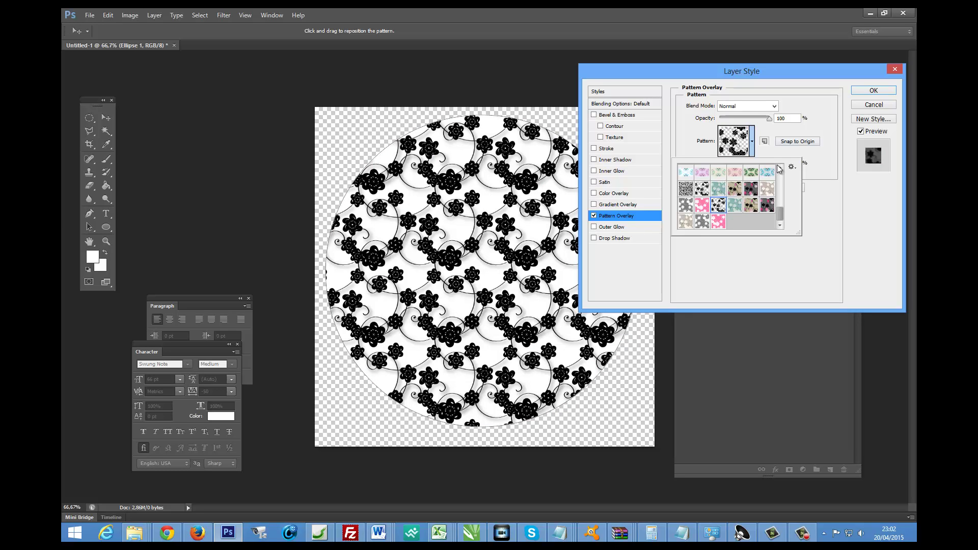
left_click(745, 141)
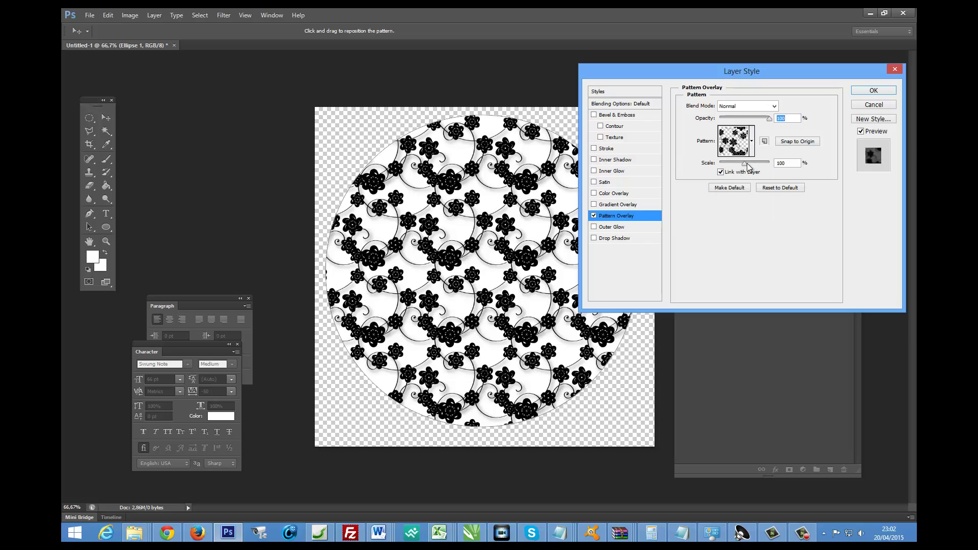
left_click_drag(747, 163, 735, 169)
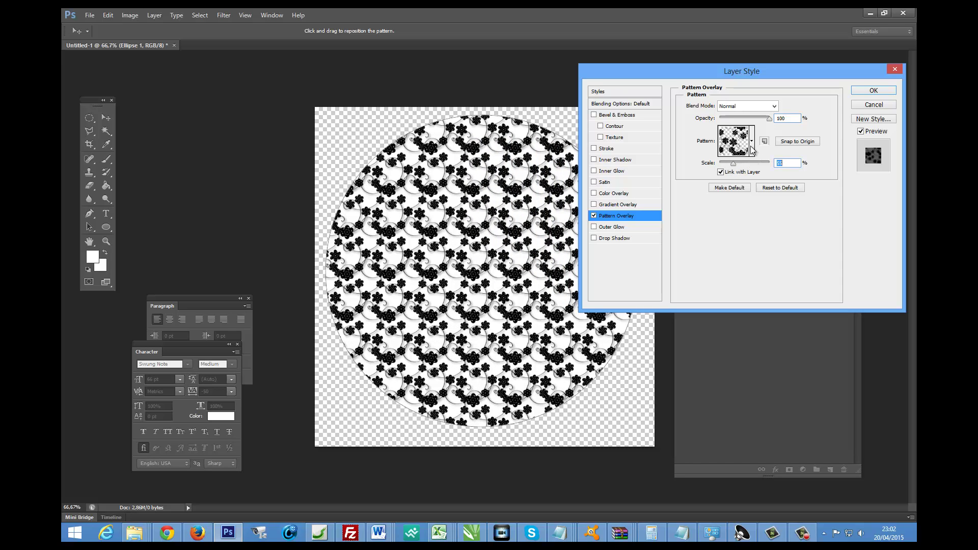
- Browse the Halloween patterns and choose the pink witch-cat, bat and candy-corn pattern
left_click(752, 141)
left_click_drag(781, 210, 788, 180)
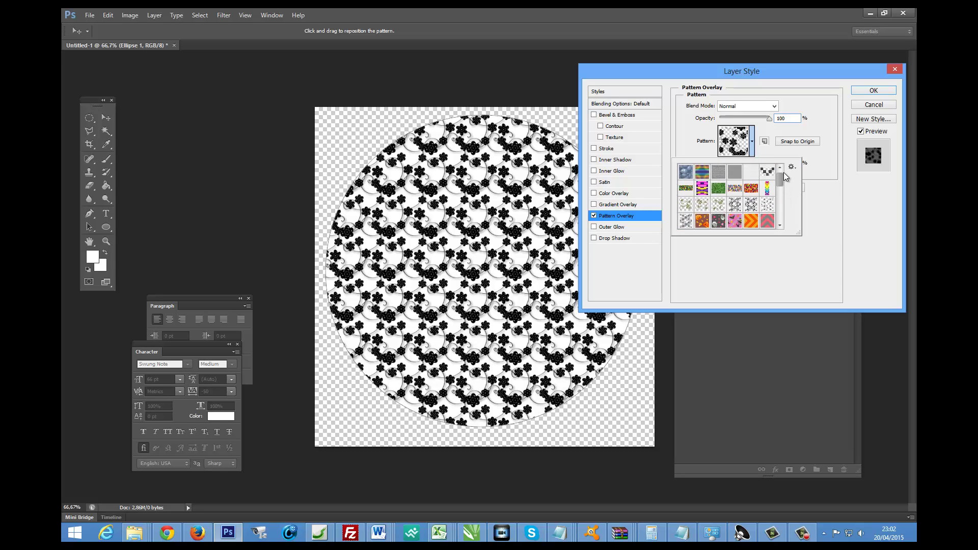
left_click(736, 189)
left_click(750, 189)
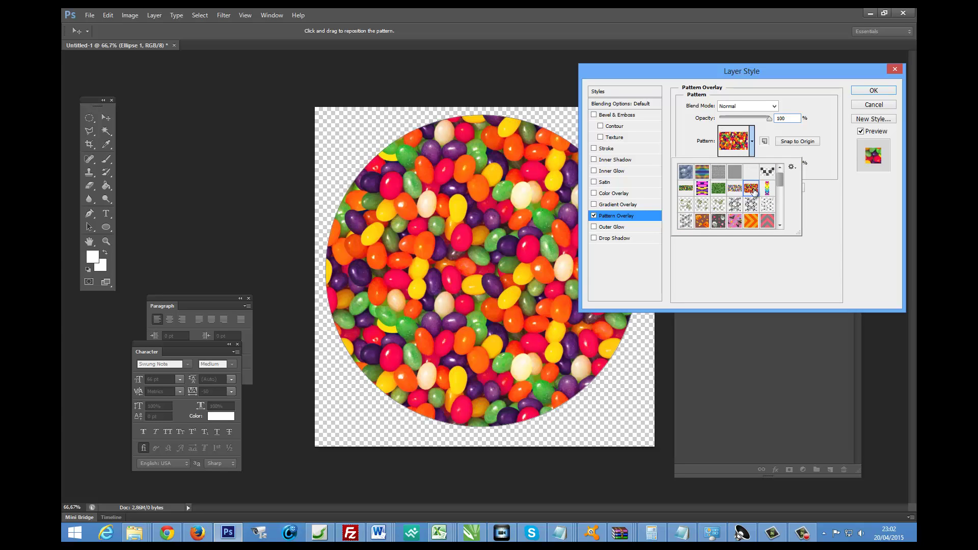
scroll(707, 214, "down", 1)
left_click(707, 207)
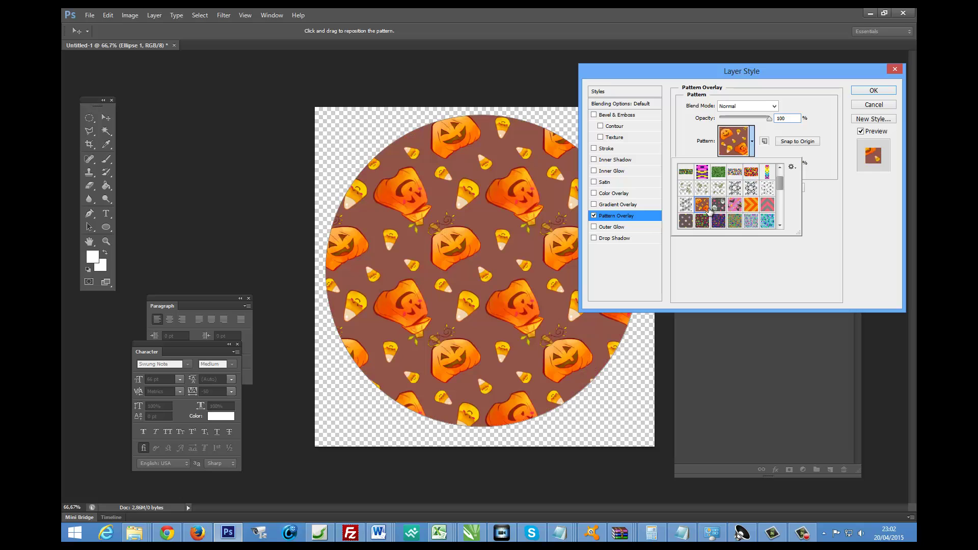
left_click(718, 204)
left_click(734, 205)
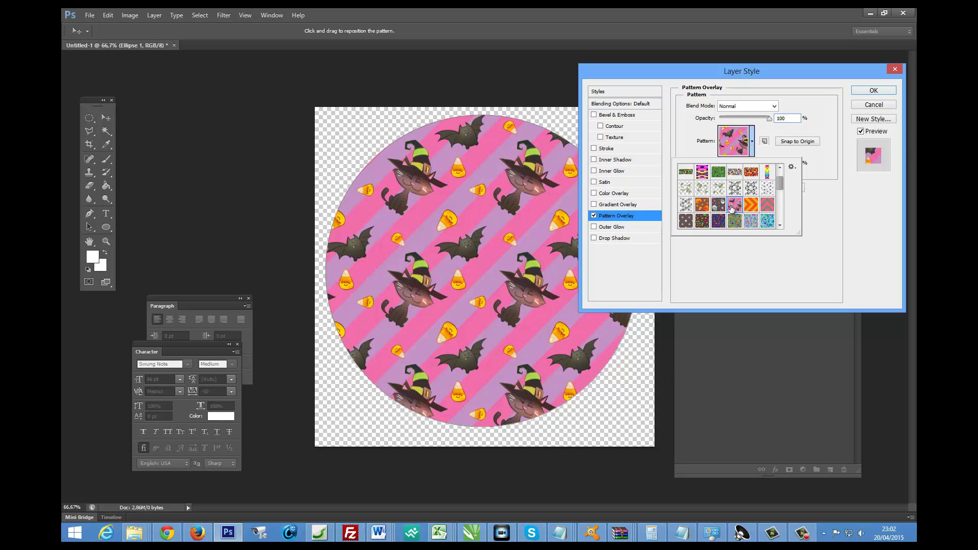
left_click(747, 149)
- Scale the pattern down to 31%, adjust its opacity, and apply the layer style
left_click_drag(729, 164, 727, 166)
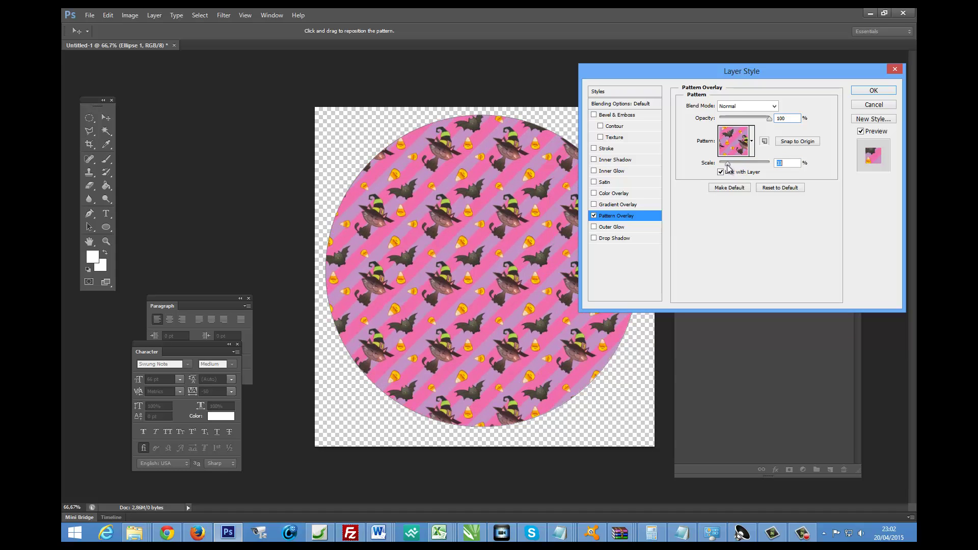
left_click(755, 107)
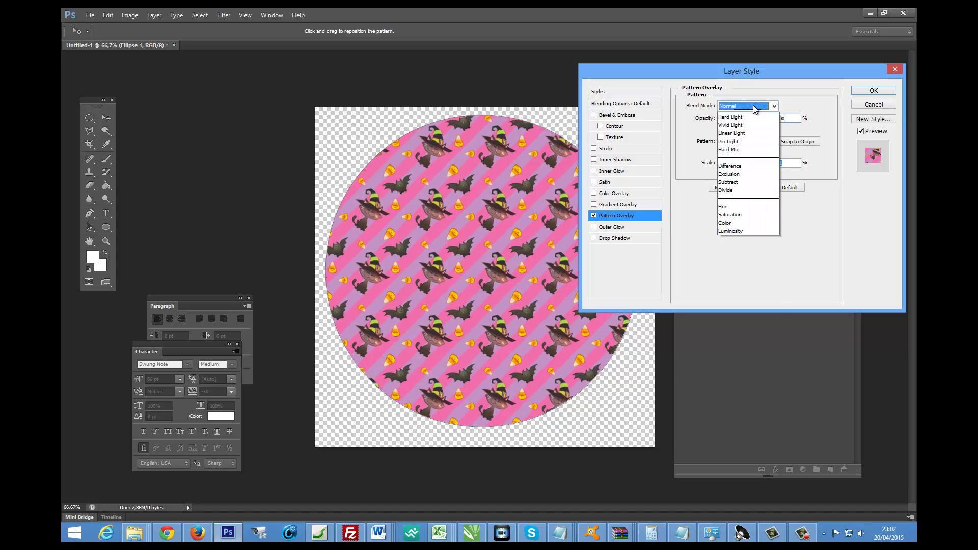
mouse_move(769, 119)
left_mouse_down()
mouse_move(743, 126)
mouse_move(772, 120)
left_mouse_up()
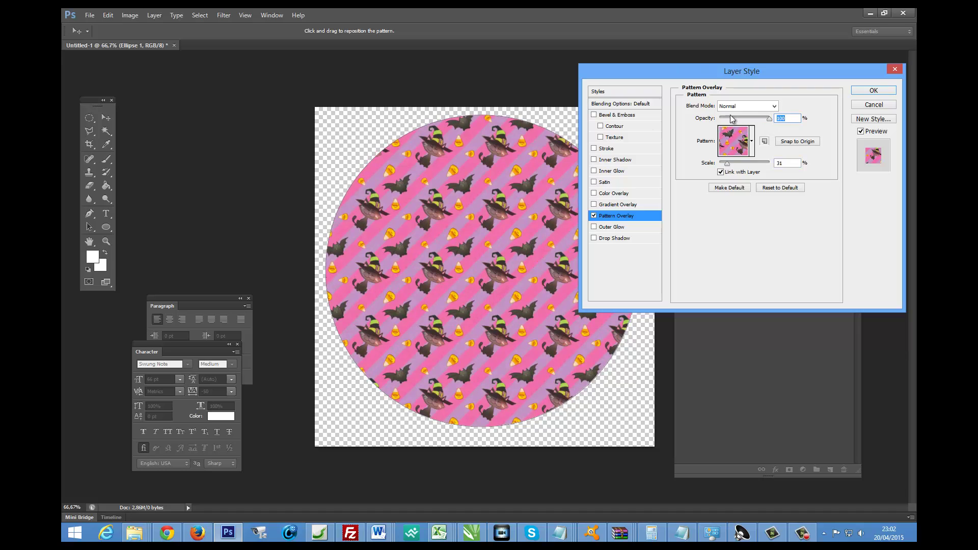
left_click(874, 91)
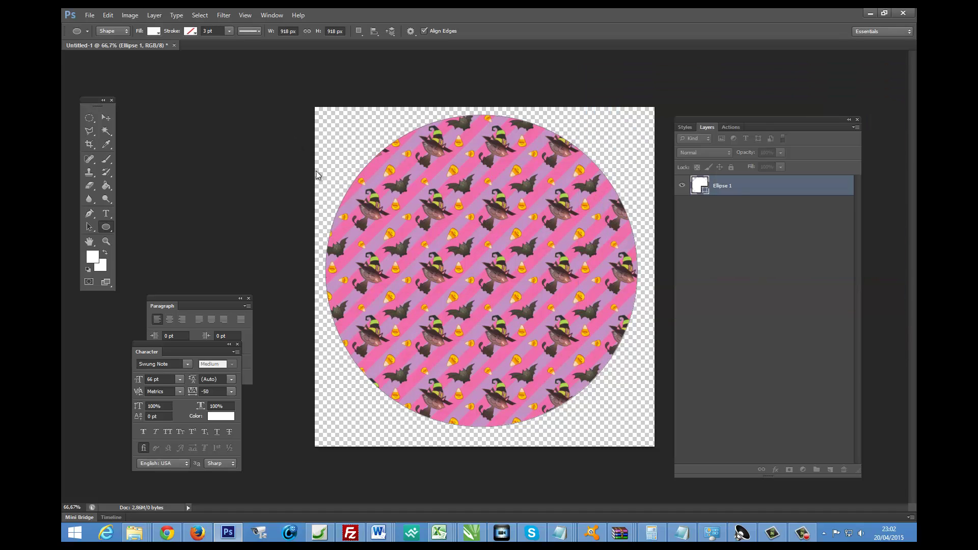
- Make a second transparent document with a large 830-pixel white square and open its Layer Style
key("ctrl+n")
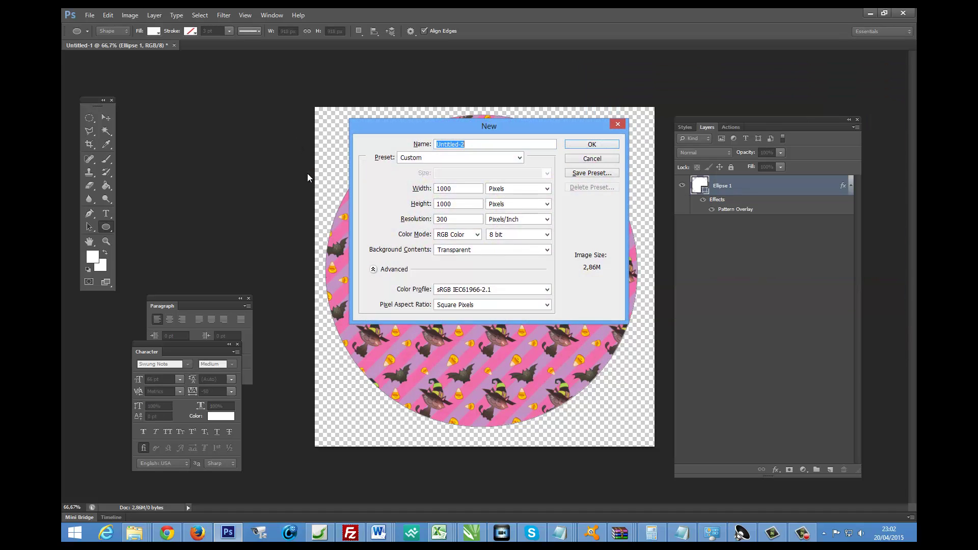
key("Return")
left_click(106, 227)
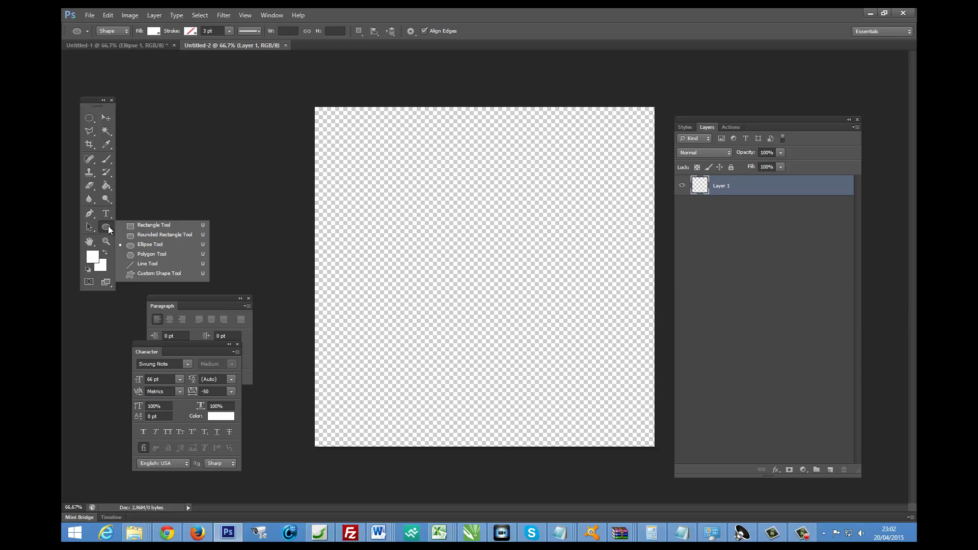
left_click(130, 226)
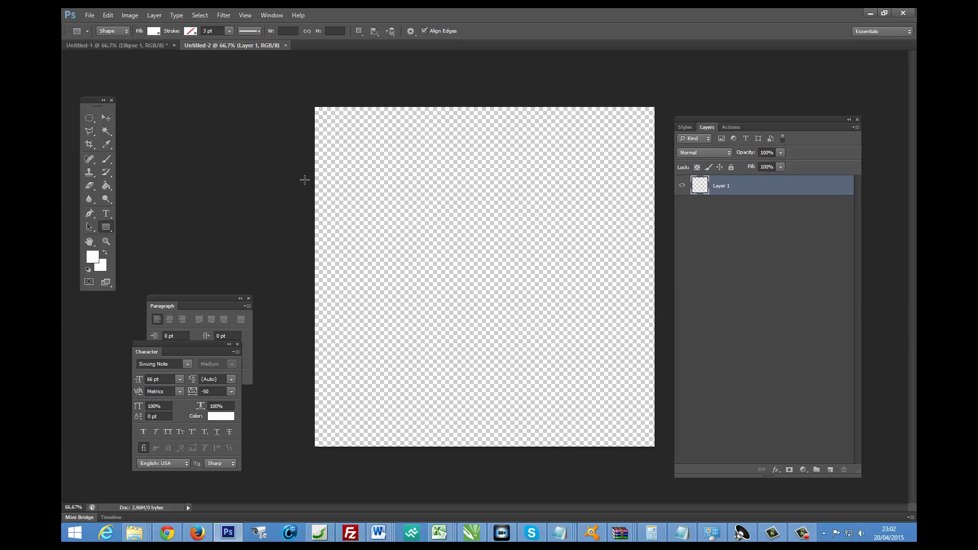
left_click_drag(345, 141, 673, 413)
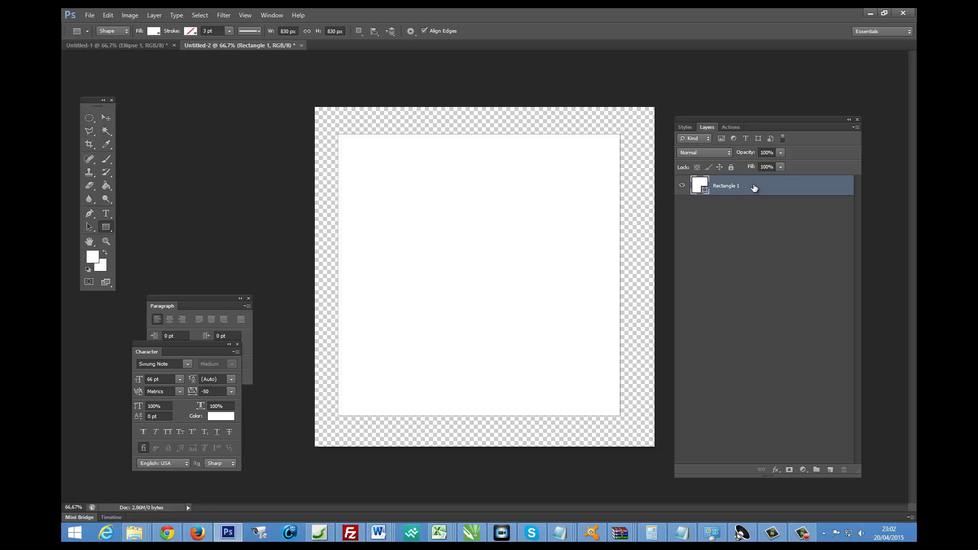
double_click(755, 188)
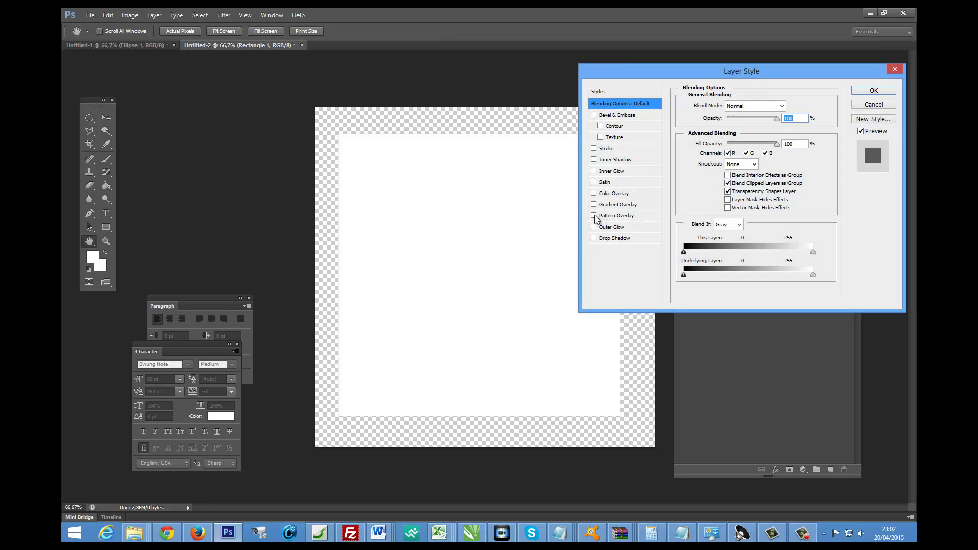
- Enable Pattern Overlay on the square and, after trying several patterns, choose the Halloween pumpkin pattern
left_click(595, 217)
left_click(617, 217)
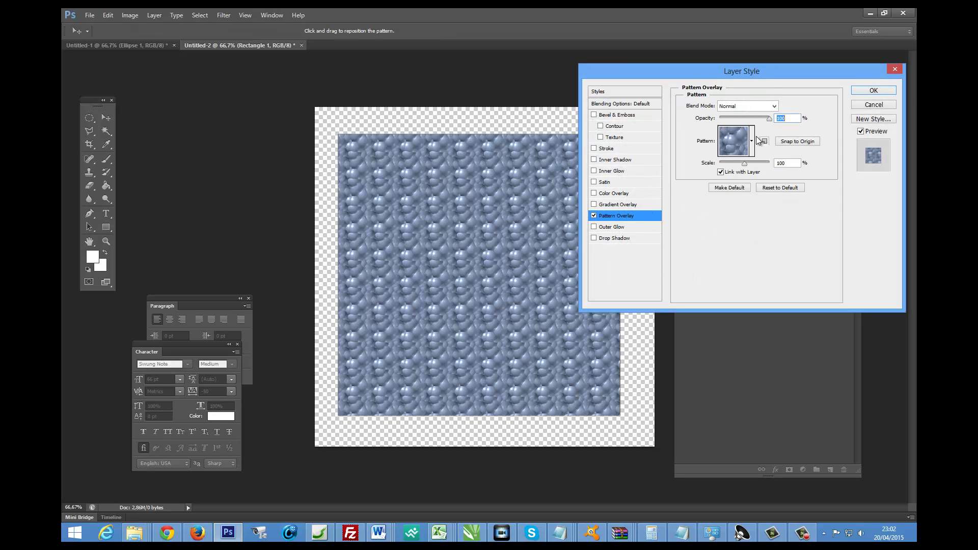
left_click(753, 141)
left_click(752, 189)
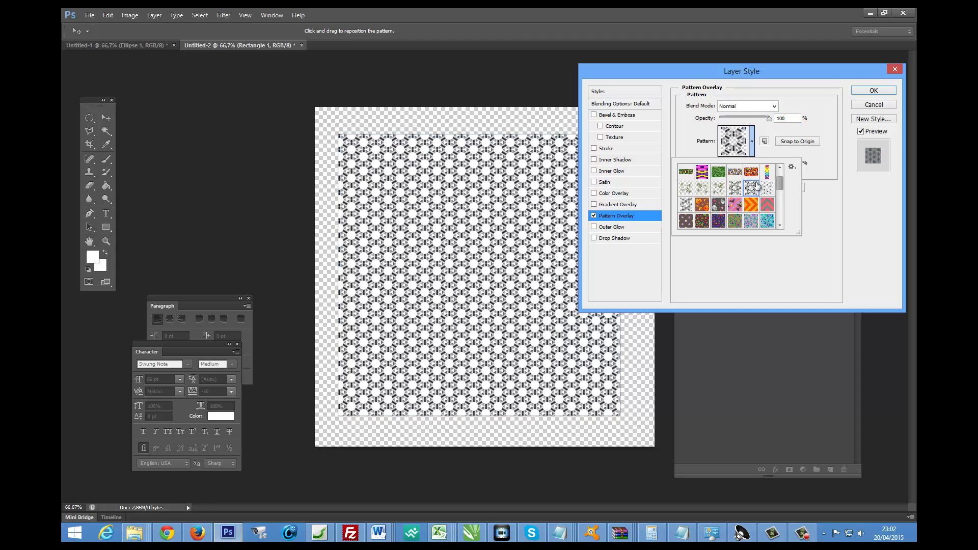
left_click(751, 172)
left_click(714, 173)
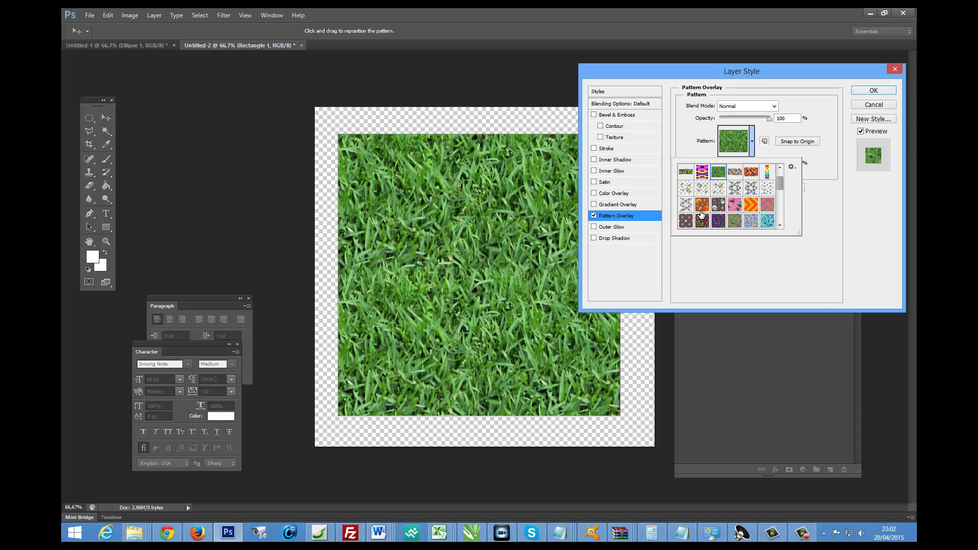
left_click(702, 207)
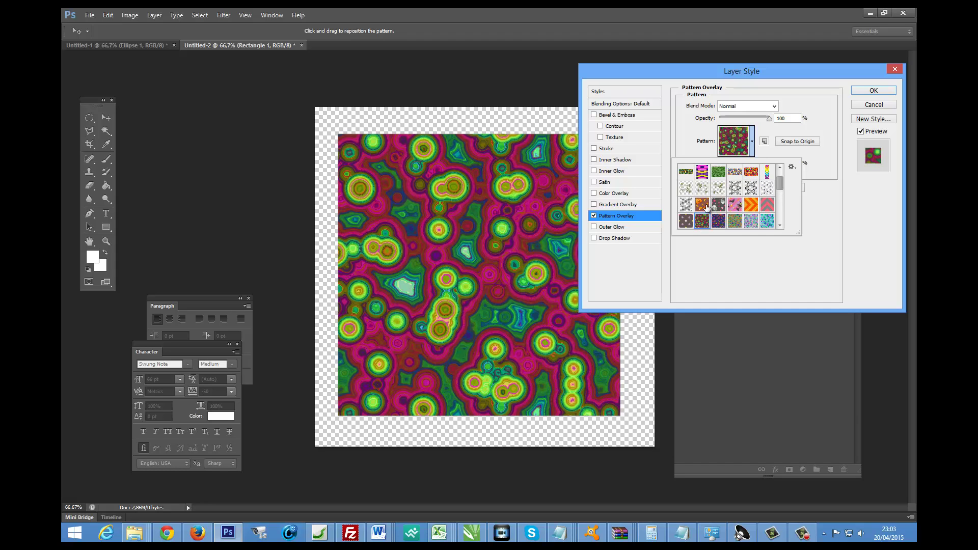
left_click(705, 205)
- Shrink the pumpkin pattern to scale 27, apply it, and return to the Untitled-1 circle document
left_click(738, 143)
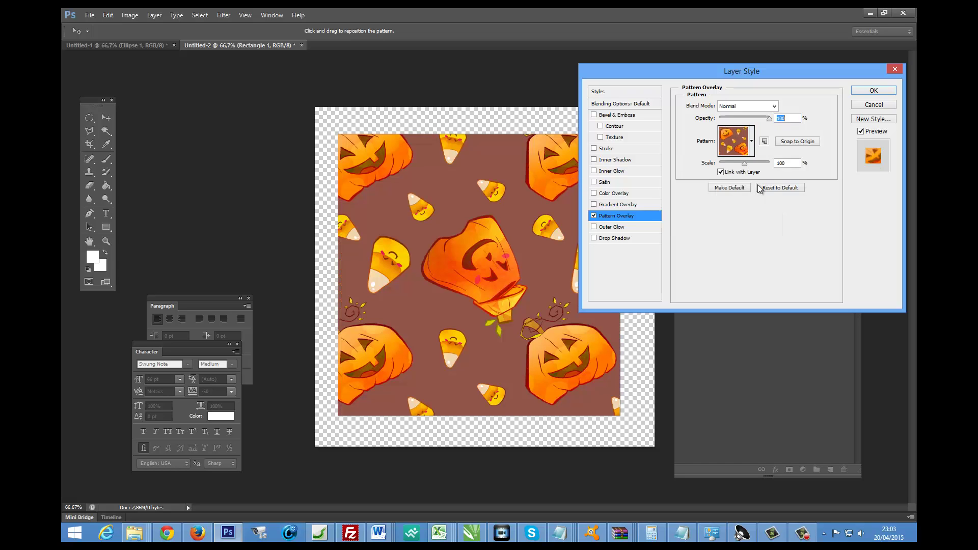
left_click_drag(744, 162, 728, 164)
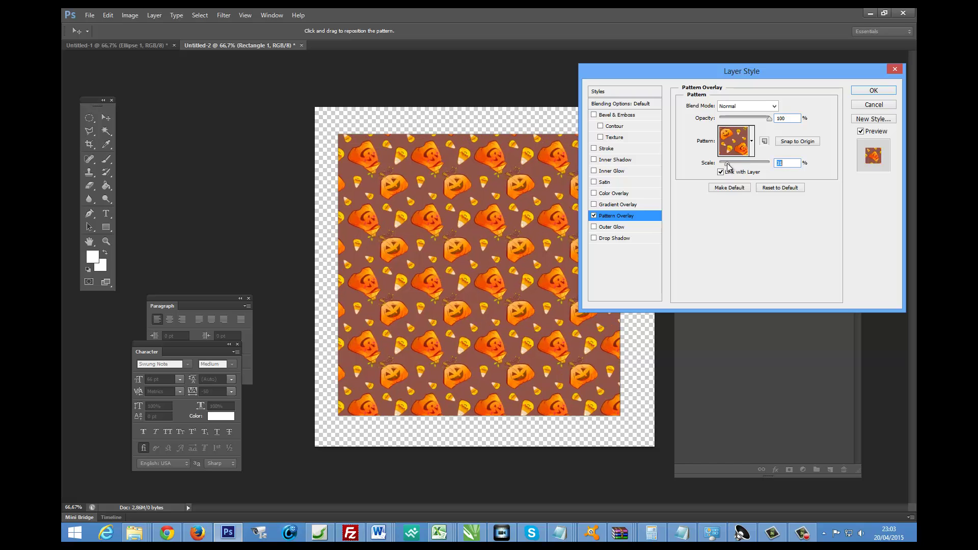
left_click(865, 92)
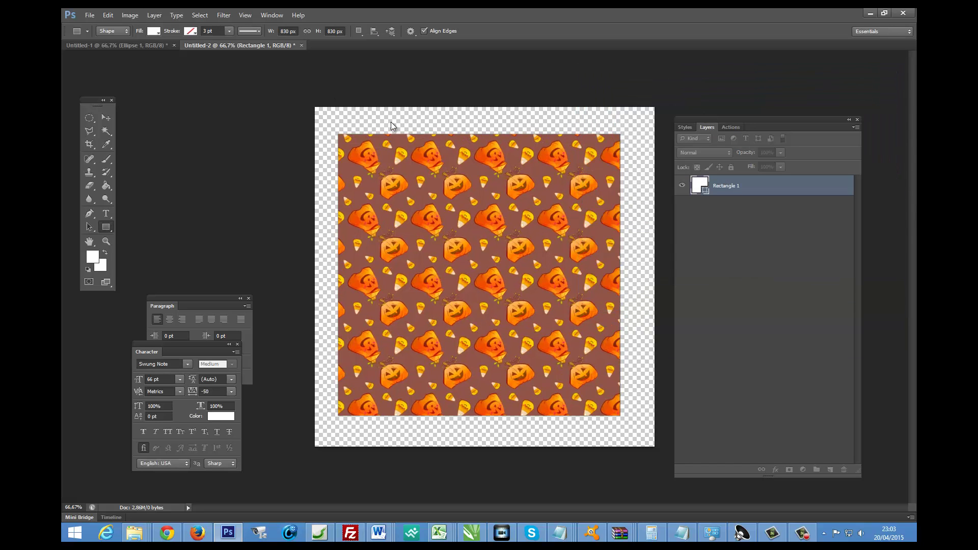
left_click(159, 44)
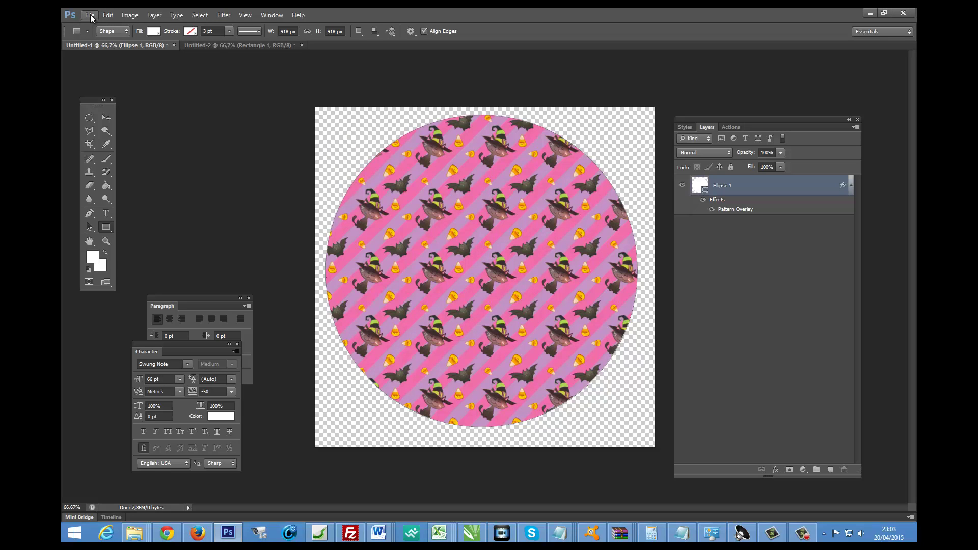
- Save the pink circle as a PNG named bola in the aula patterns folder on 2 tera pc (D:)
left_click(90, 14)
left_click(107, 138)
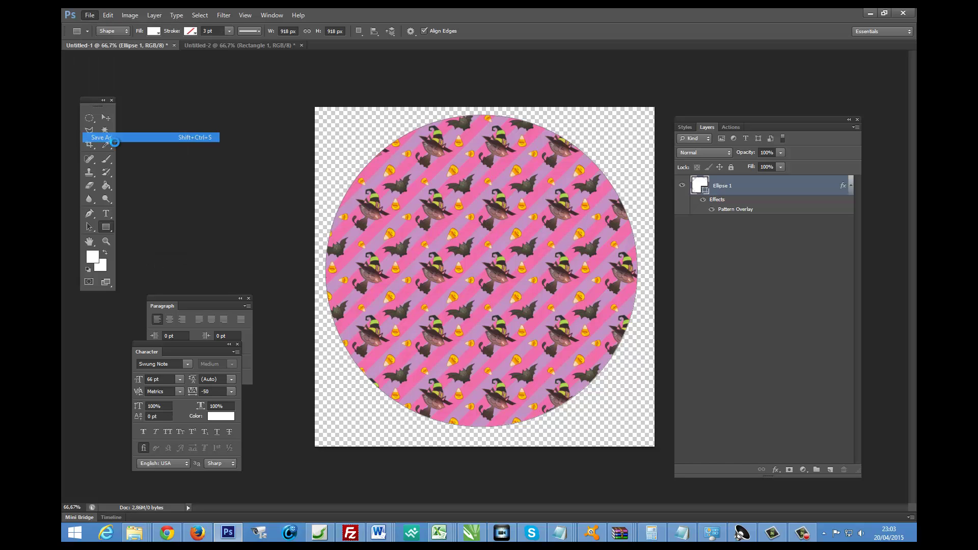
left_click(456, 120)
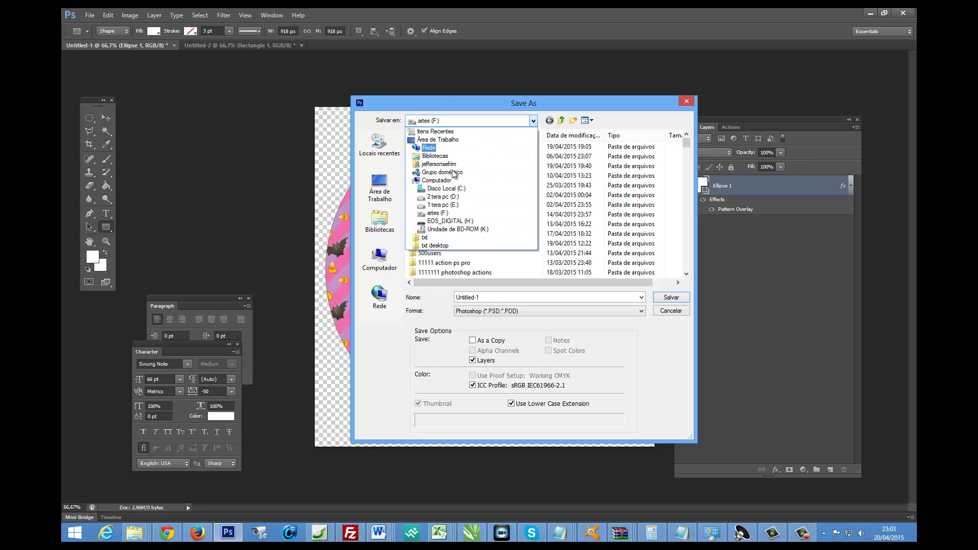
left_click(446, 186)
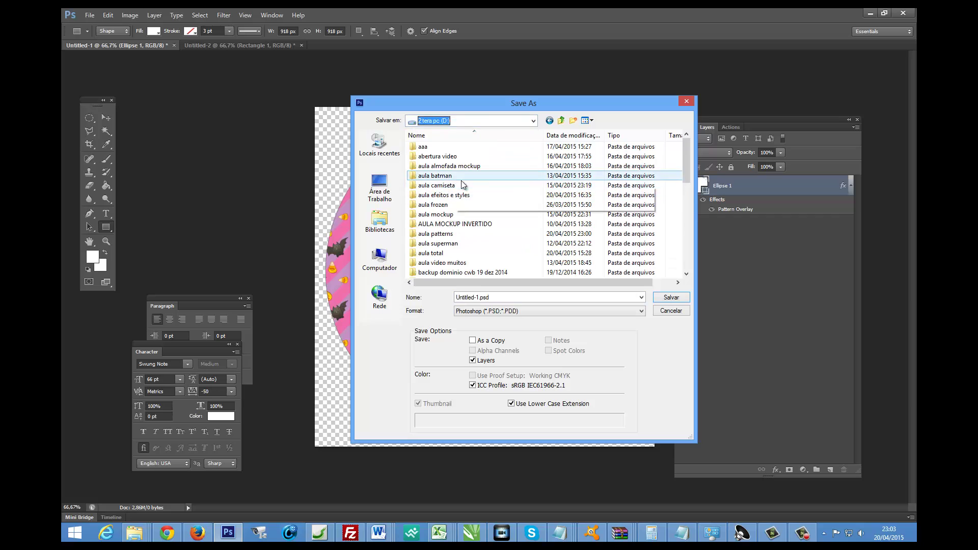
left_click(448, 234)
double_click(448, 234)
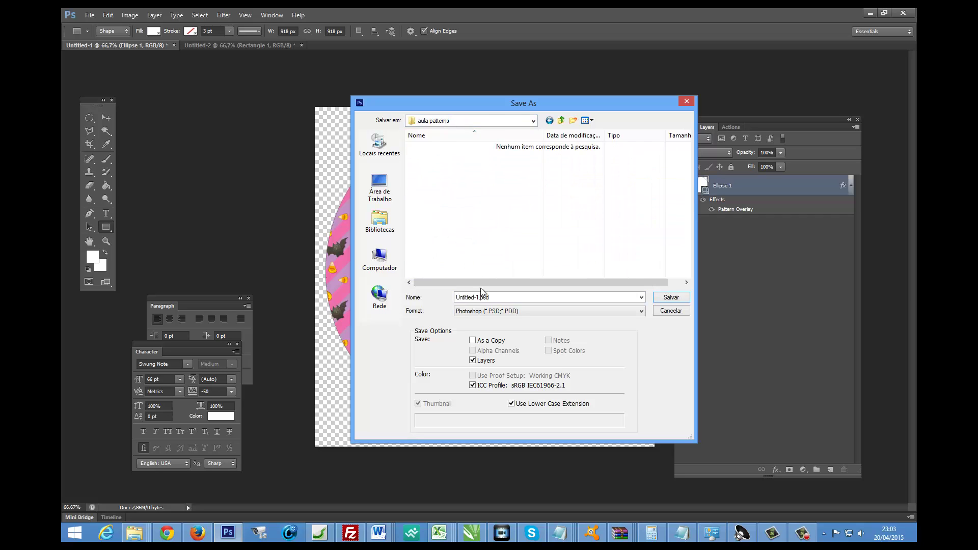
left_click(486, 311)
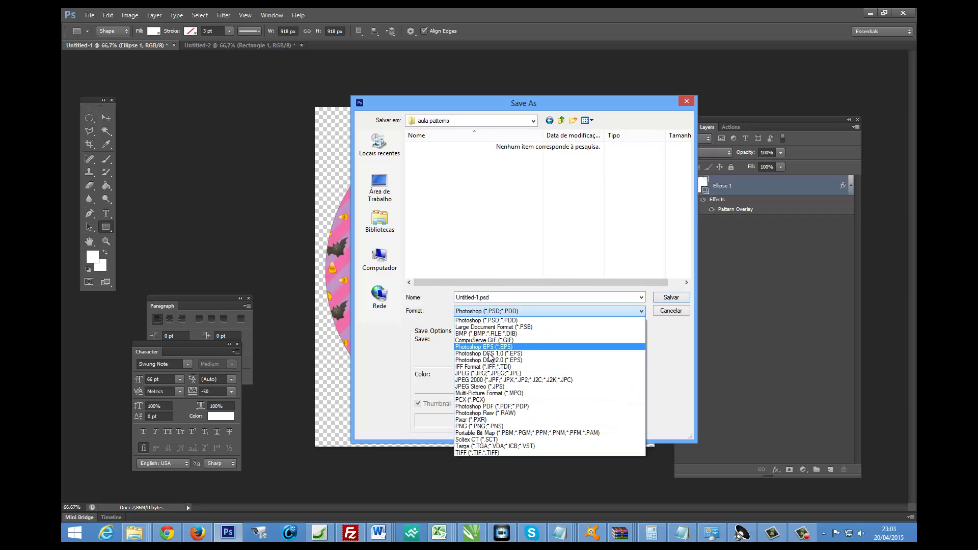
left_click(483, 427)
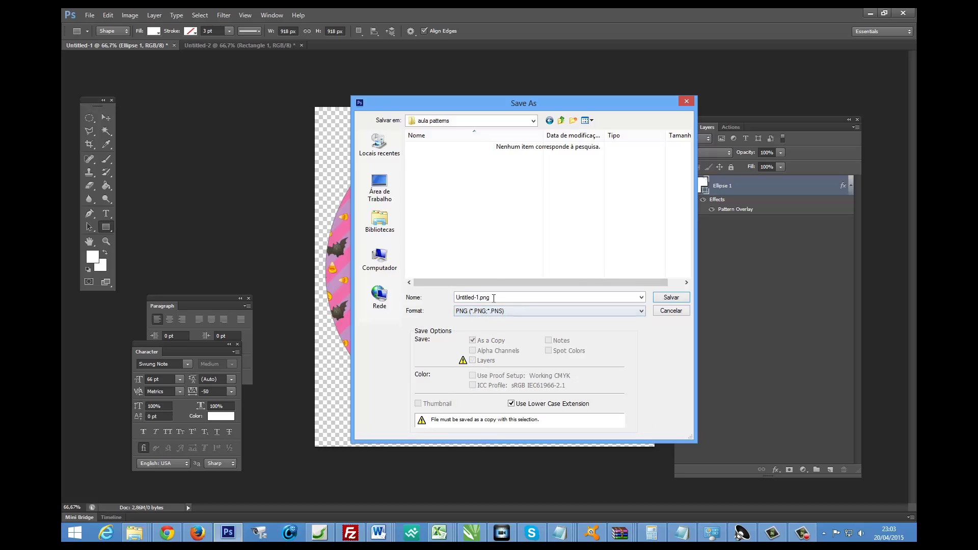
type("bola")
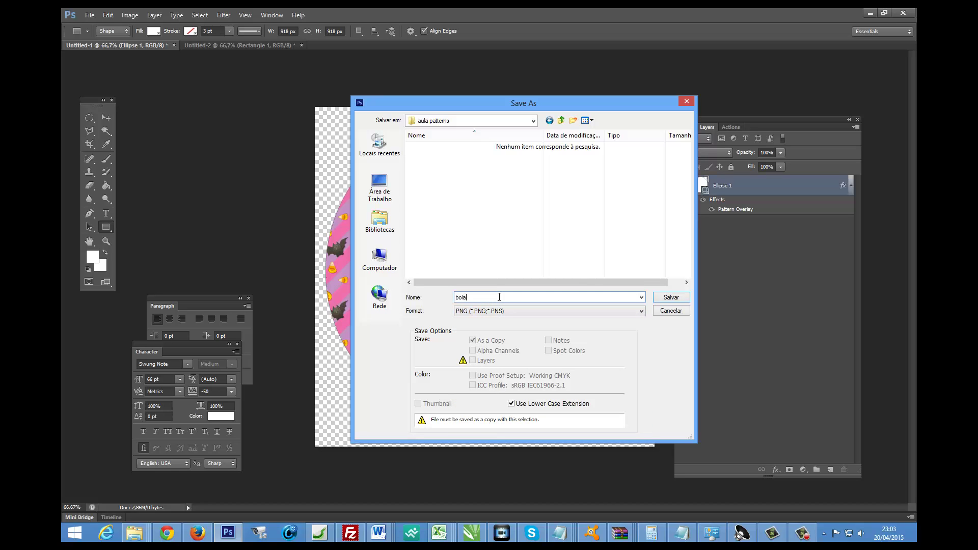
key("Return")
key("Return")
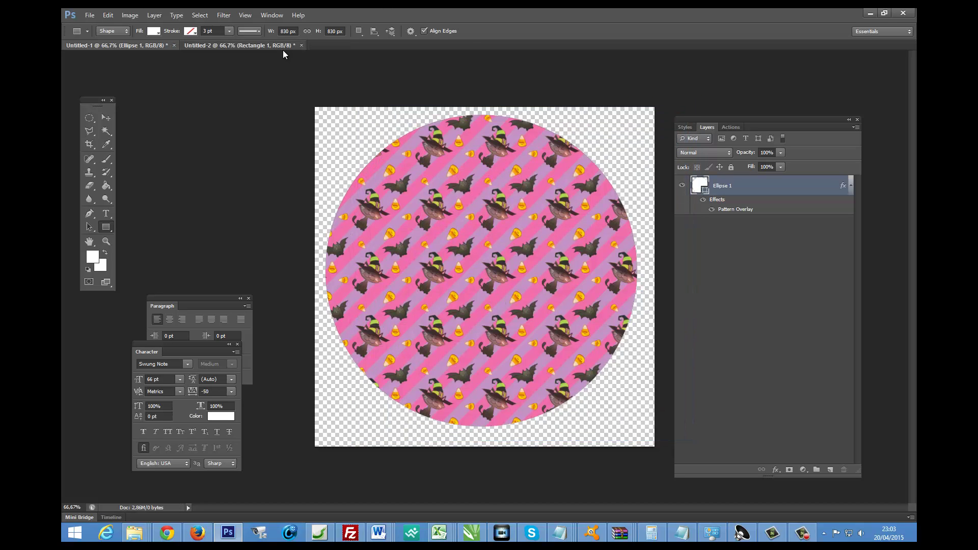
left_click(283, 47)
- Save the pumpkin-pattern square from Photoshop as PNG 'quadrado', then bring up CorelDRAW
left_click(89, 15)
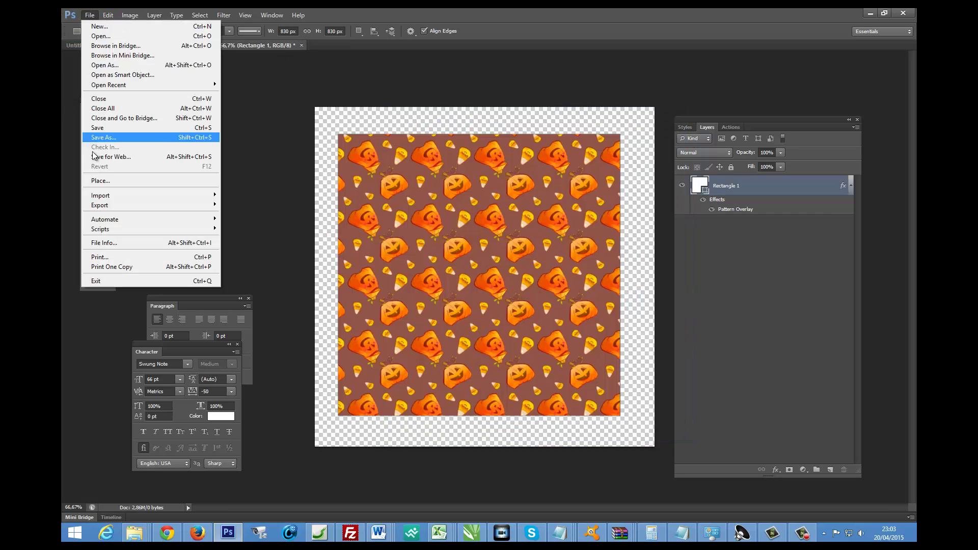
left_click(114, 137)
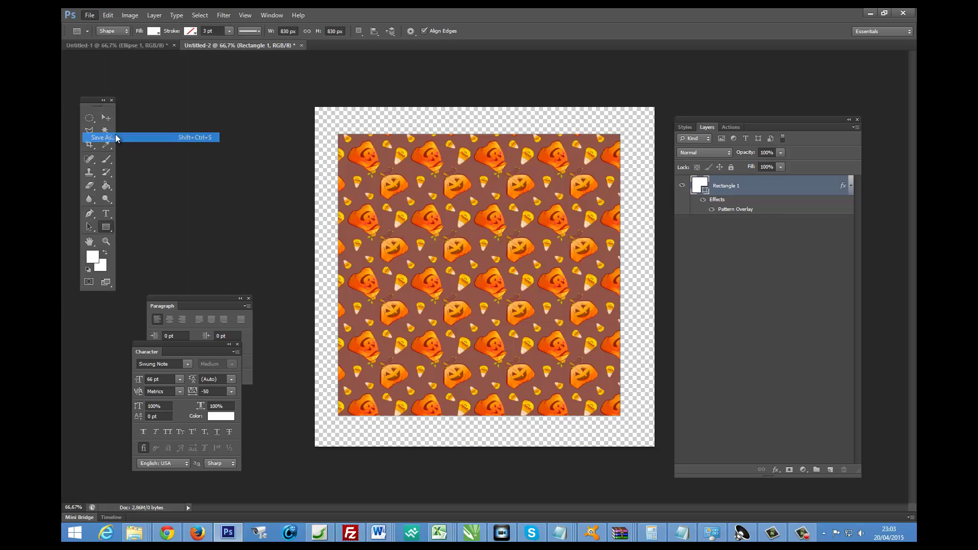
left_click(497, 312)
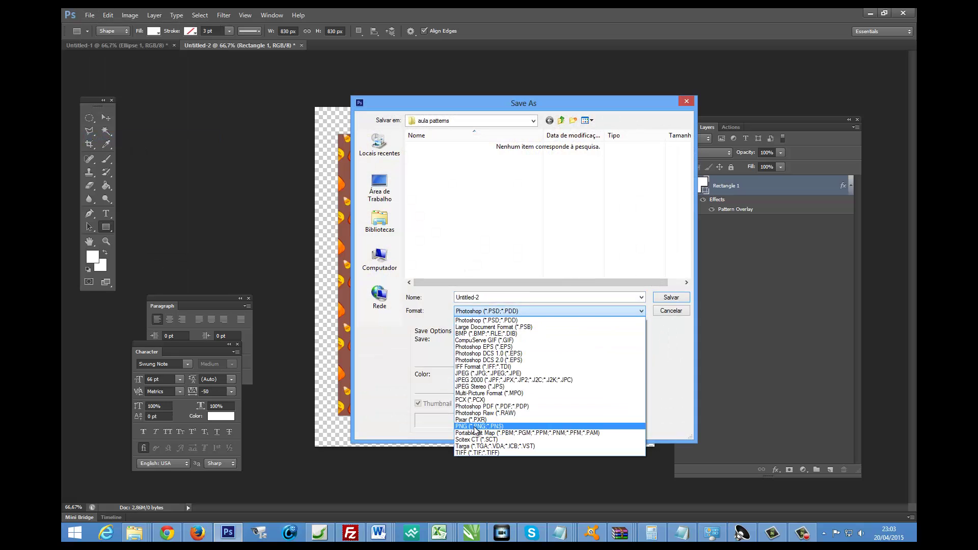
left_click(479, 426)
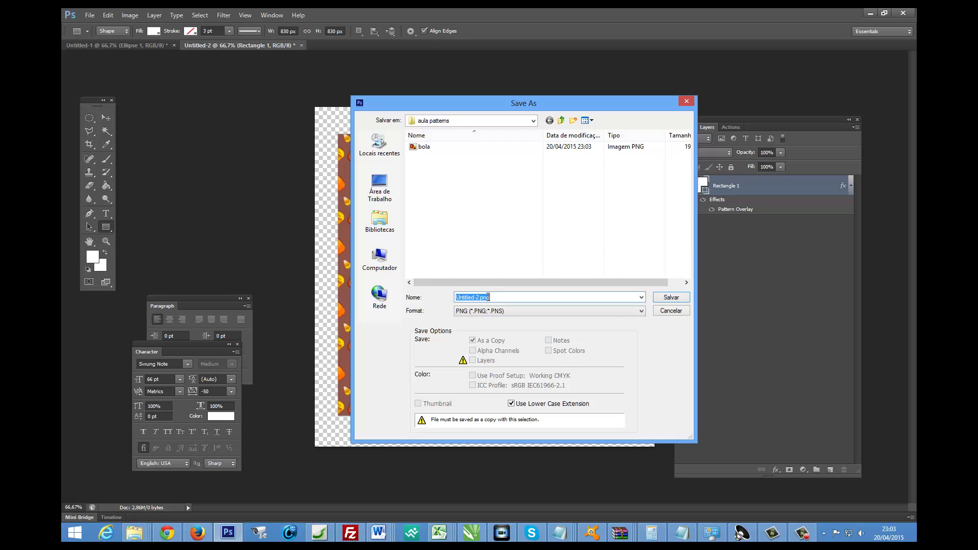
type("quadrado")
key("Return")
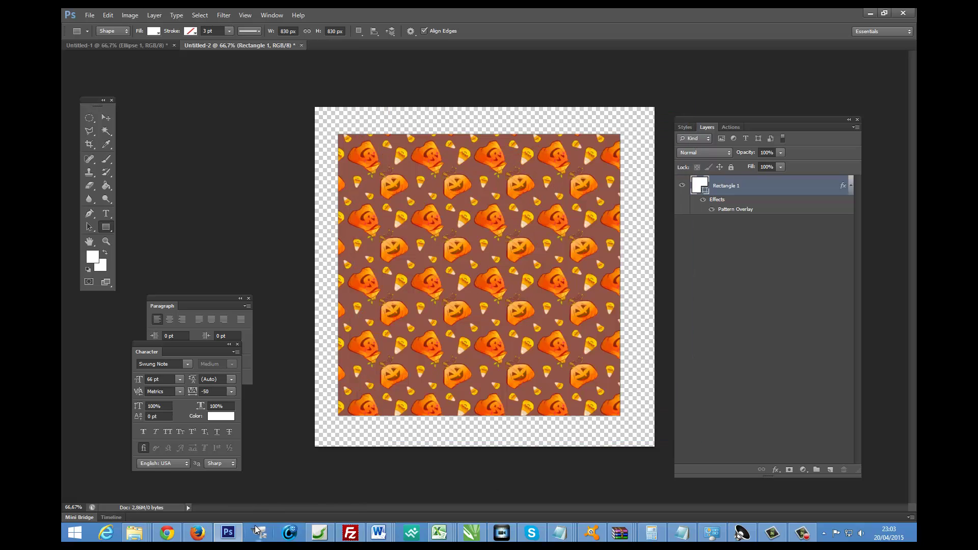
left_click(471, 532)
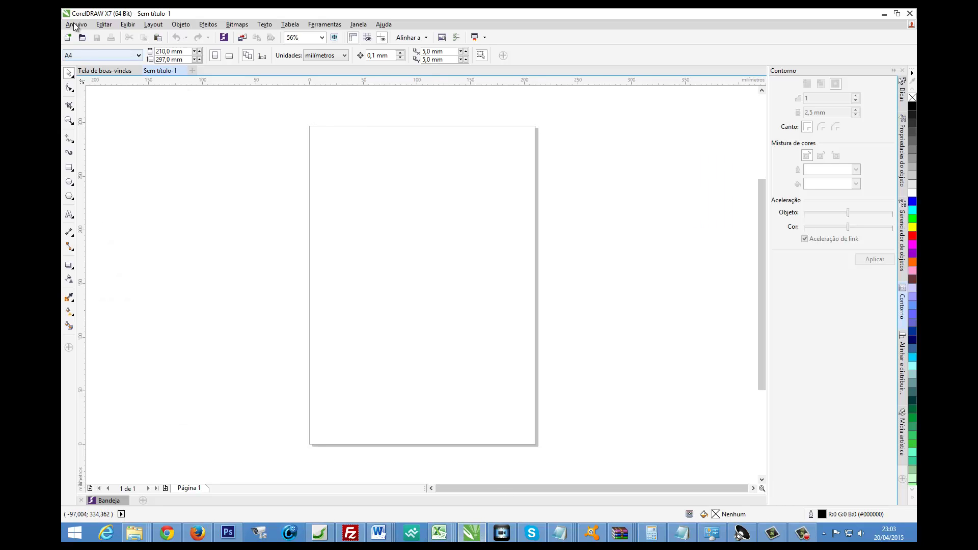
- Import bola.png from the aula patterns folder on drive D:
left_click(74, 24)
left_click(96, 182)
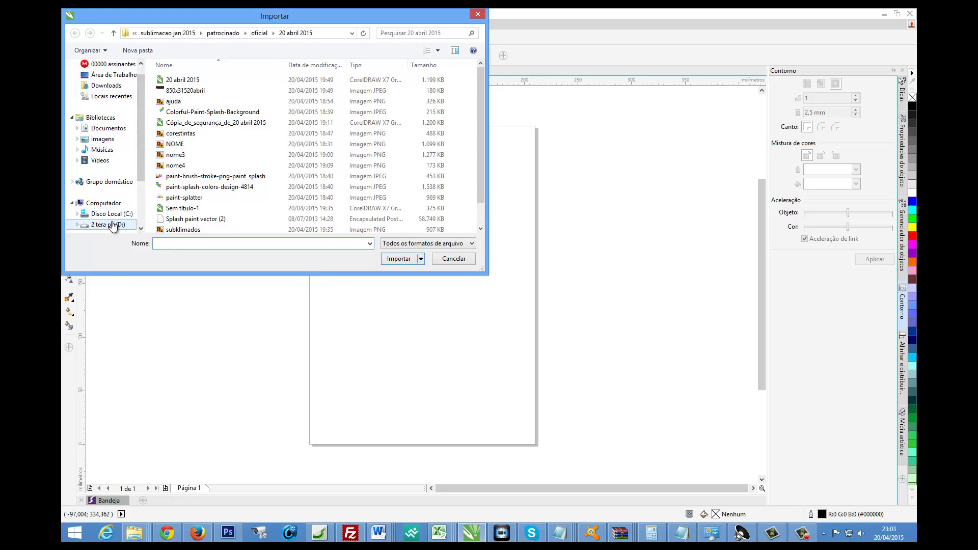
left_click(112, 225)
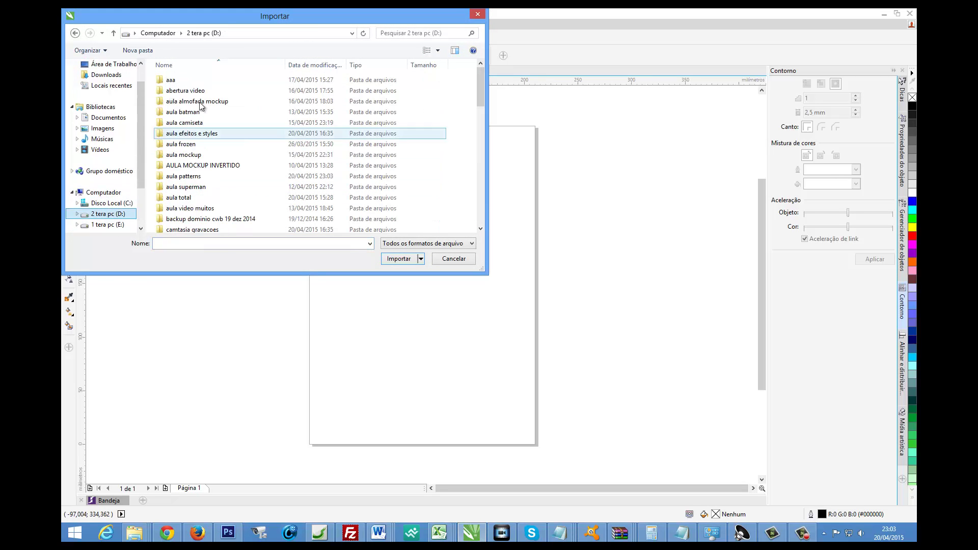
double_click(189, 177)
double_click(175, 80)
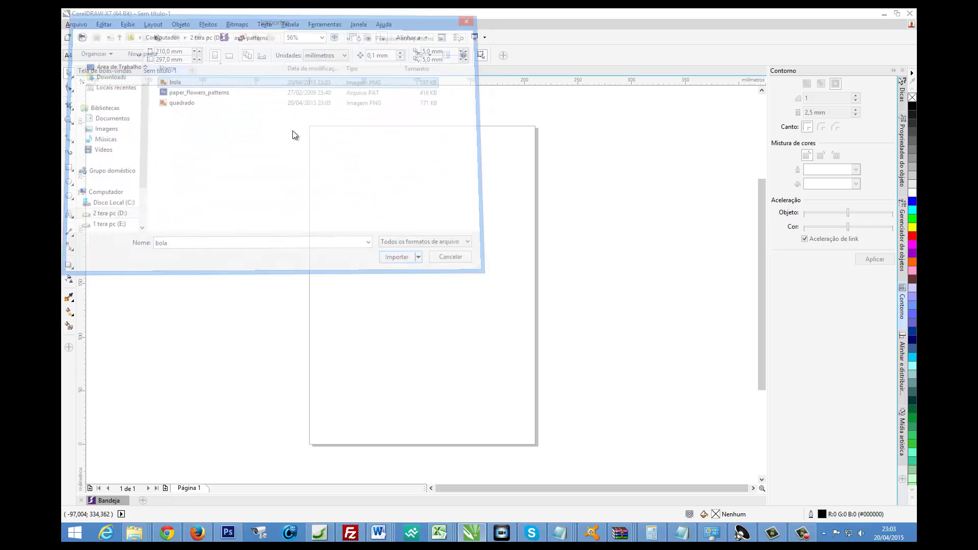
- Place the pattern circle on the page, move it toward the centre and zoom in
left_click(334, 173)
left_click_drag(386, 208, 432, 227)
key("z")
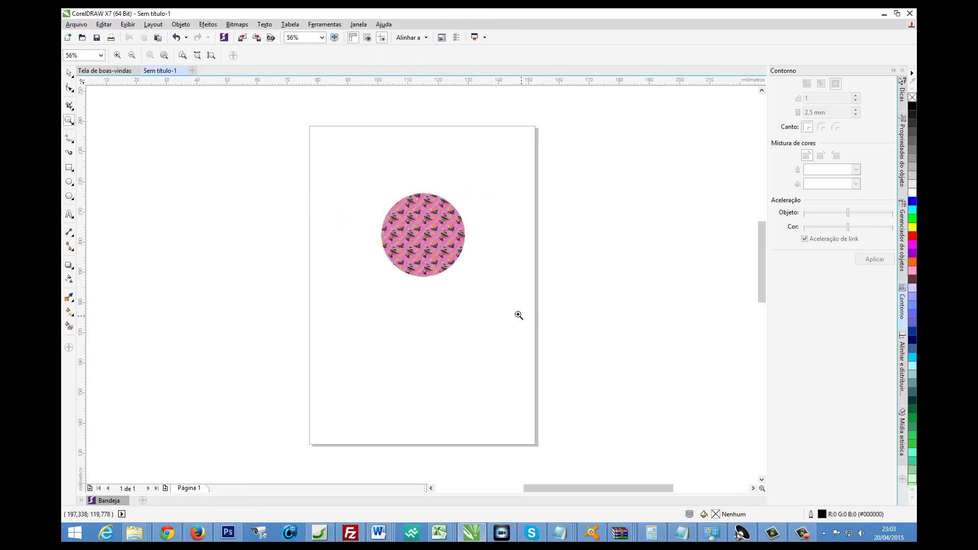
scroll(387, 216, "up", 3)
left_click(68, 182)
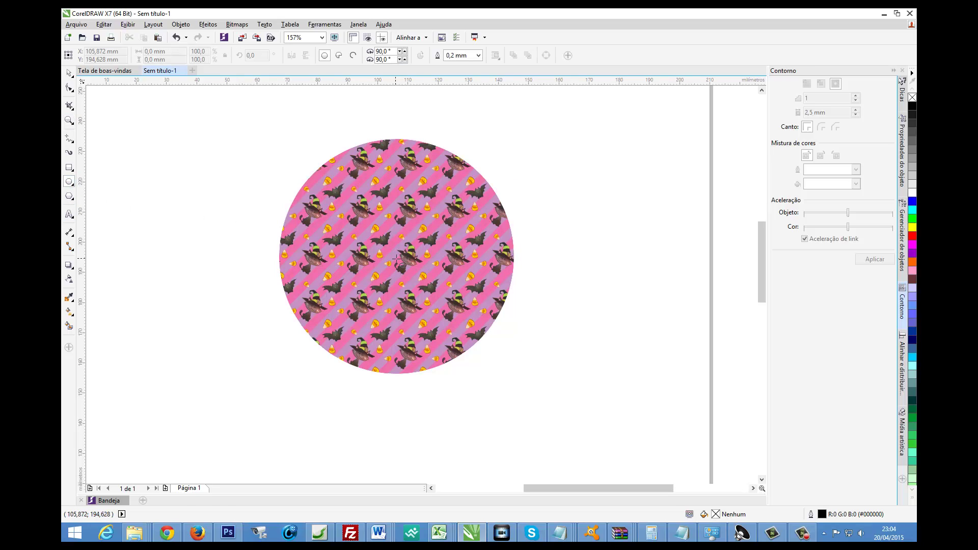
- Draw and delete several trial circles and ellipses around the pattern circle
left_click_drag(397, 258, 521, 361)
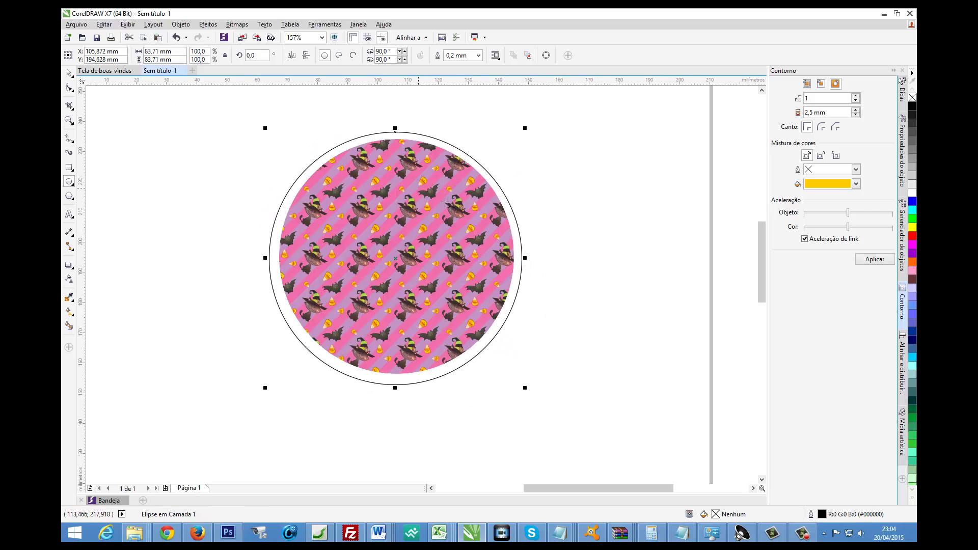
key("Delete")
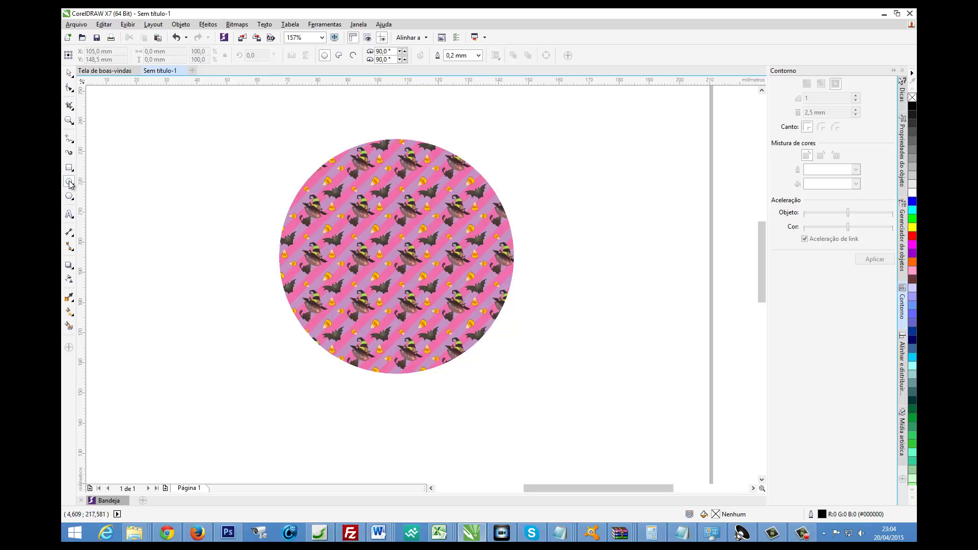
mouse_move(107, 159)
left_mouse_down()
mouse_move(226, 263)
mouse_move(316, 416)
mouse_move(465, 432)
mouse_move(437, 430)
left_mouse_up()
key("Delete")
left_click_drag(113, 180, 172, 233)
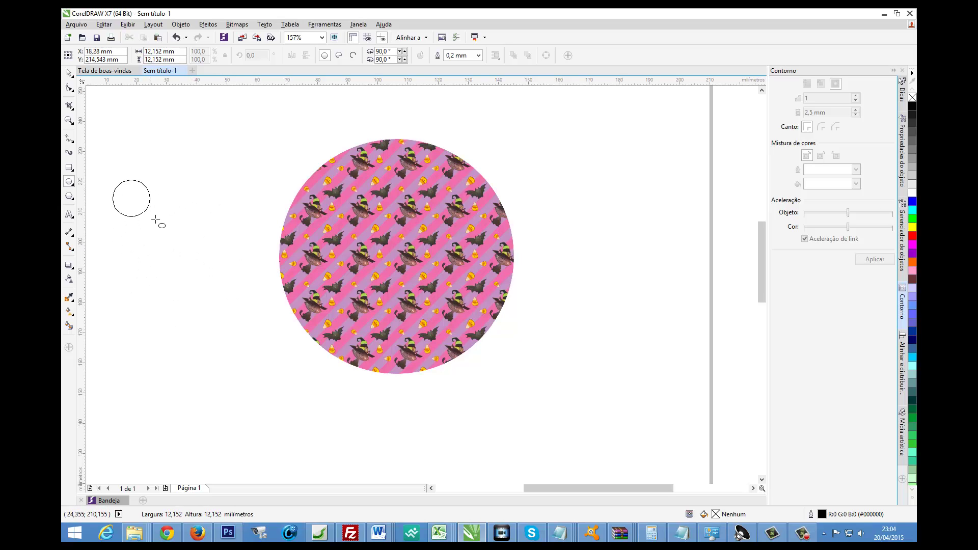
left_click_drag(172, 233, 238, 304)
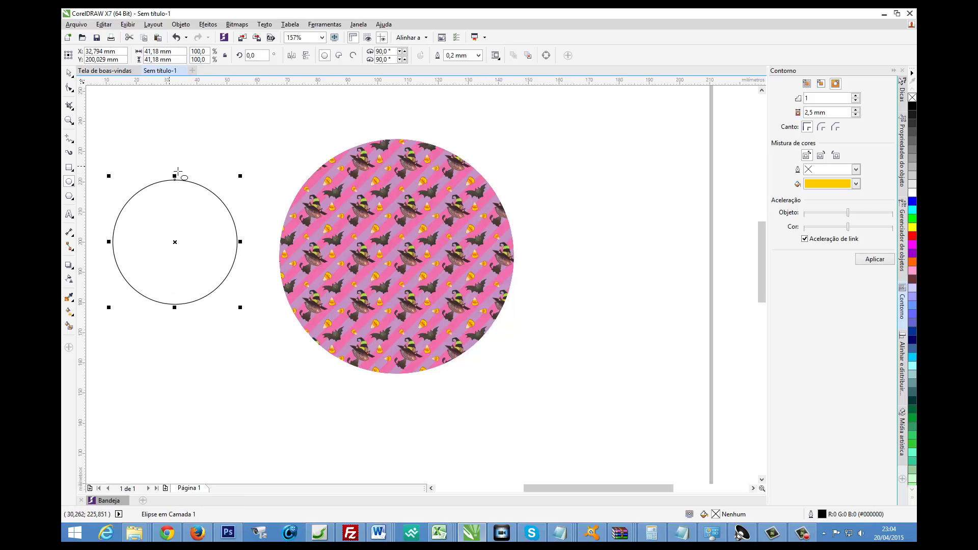
key("Delete")
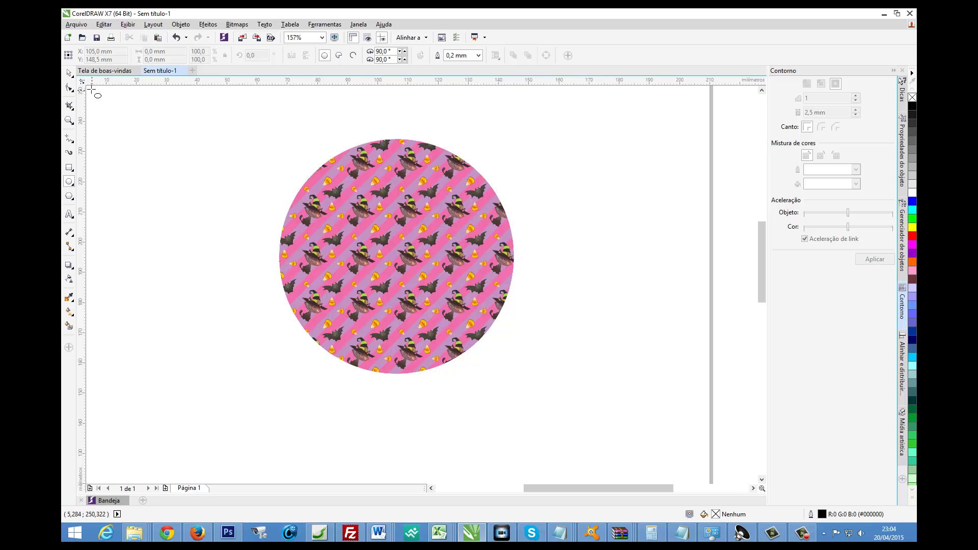
left_click_drag(91, 90, 393, 392)
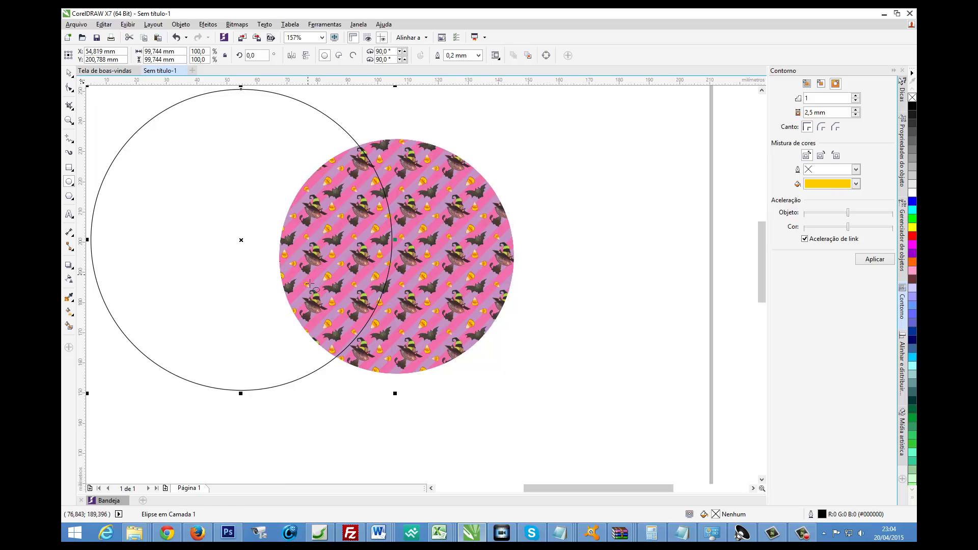
key("Delete")
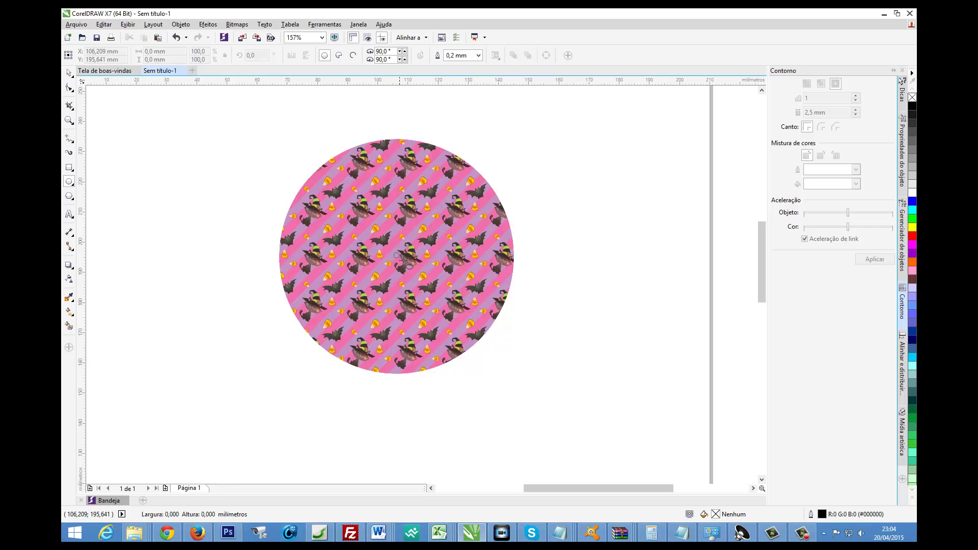
- Draw an outline circle over the pattern and align both circles' centres
left_click_drag(396, 255, 520, 360)
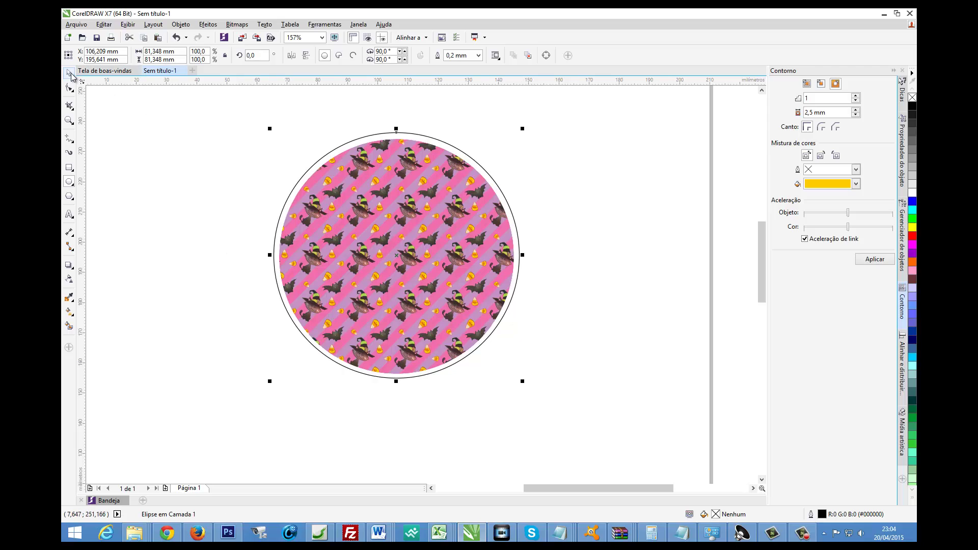
left_click_drag(220, 110, 607, 431)
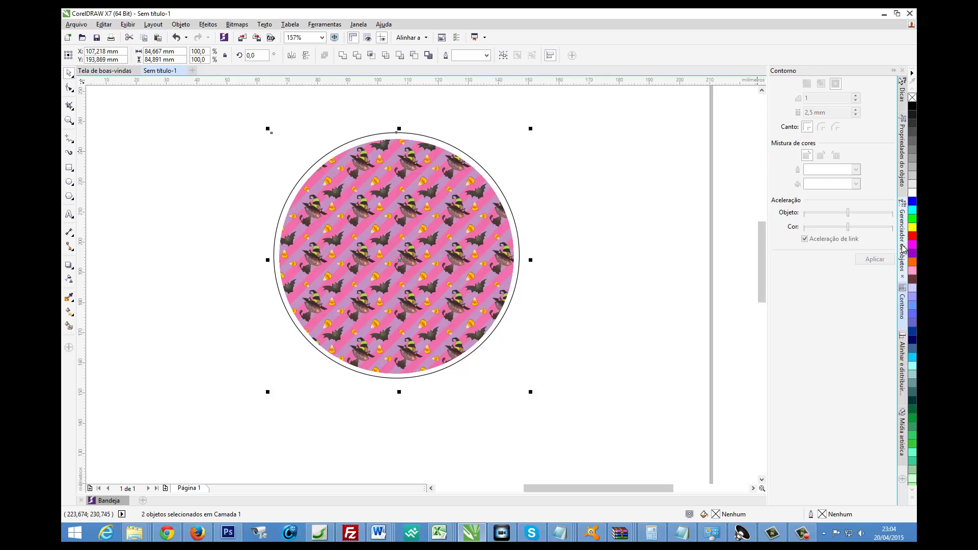
left_click(902, 353)
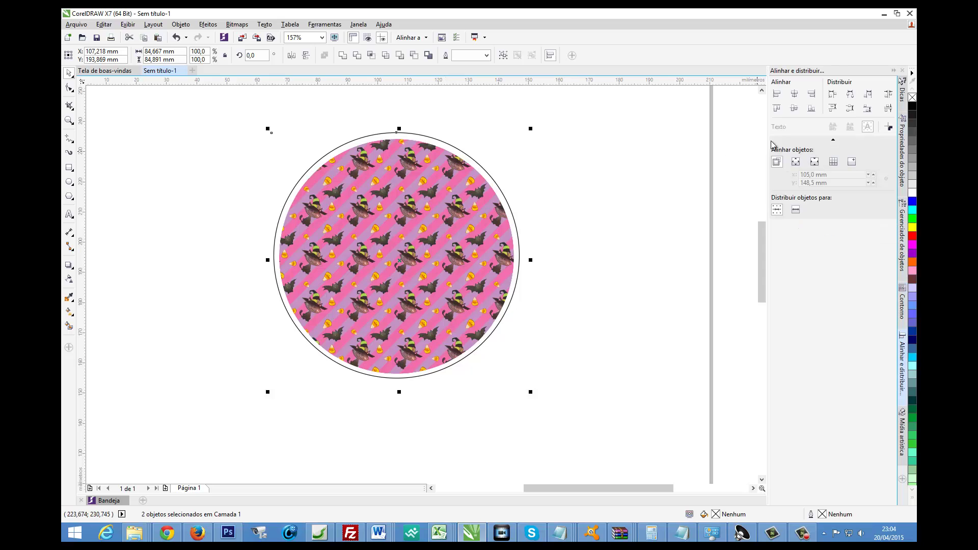
left_click(794, 94)
left_click(660, 178)
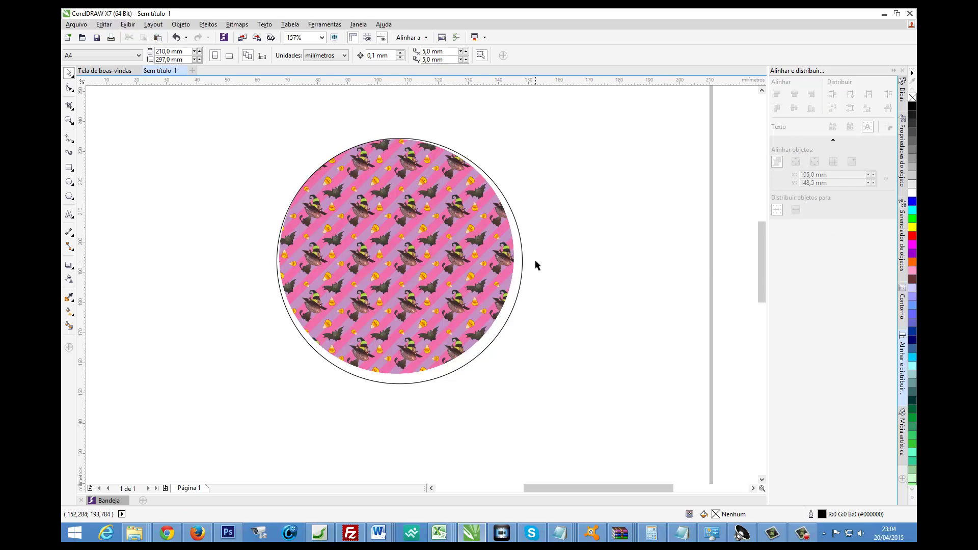
left_click(488, 260)
mouse_move(469, 254)
left_mouse_down()
mouse_move(483, 261)
mouse_move(449, 250)
left_mouse_up()
left_click_drag(204, 98, 622, 440)
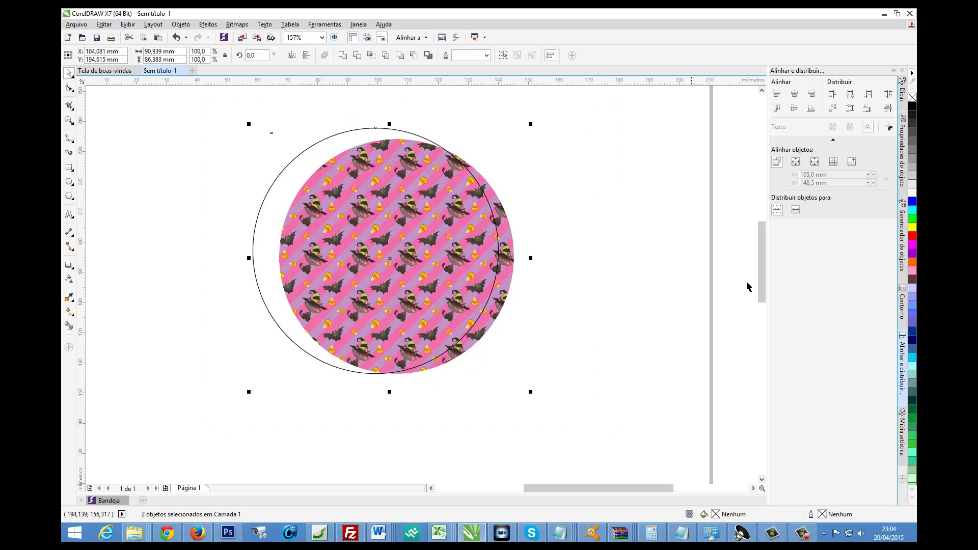
left_click(794, 94)
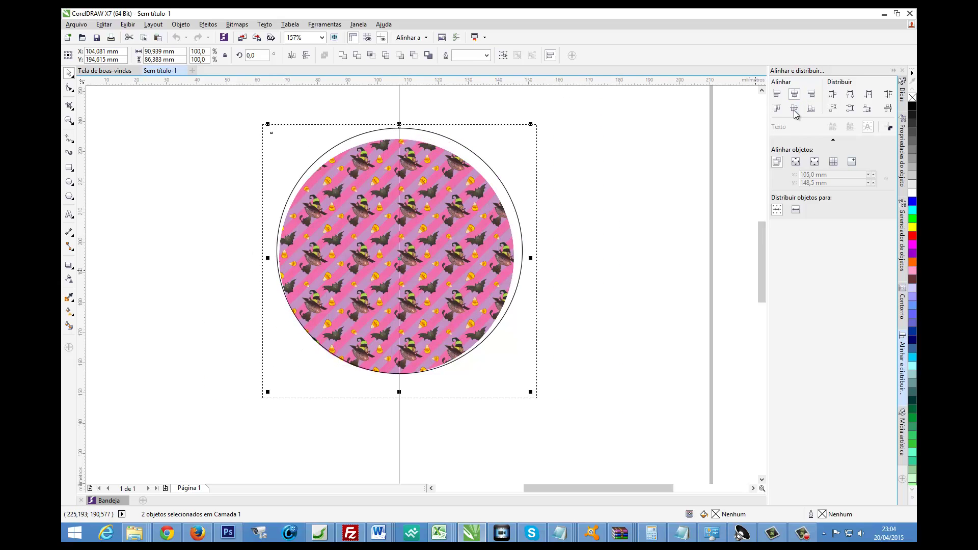
left_click(617, 175)
- Move the outline circle over the pattern circle and shrink it to about 79.7 mm
left_click(525, 260)
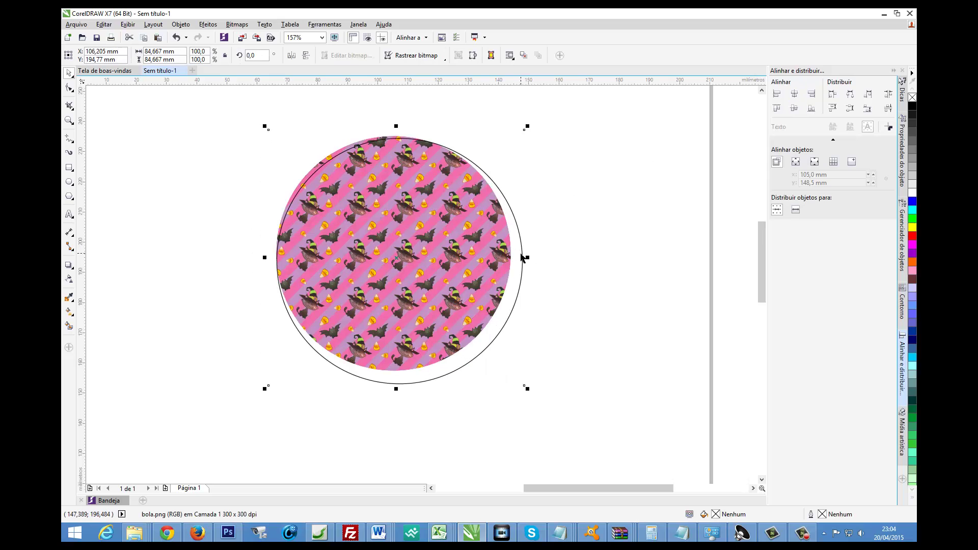
mouse_move(524, 260)
left_mouse_down()
mouse_move(626, 282)
mouse_move(665, 309)
left_mouse_up()
mouse_move(324, 211)
left_mouse_down()
mouse_move(285, 212)
mouse_move(510, 284)
mouse_move(302, 228)
left_mouse_up()
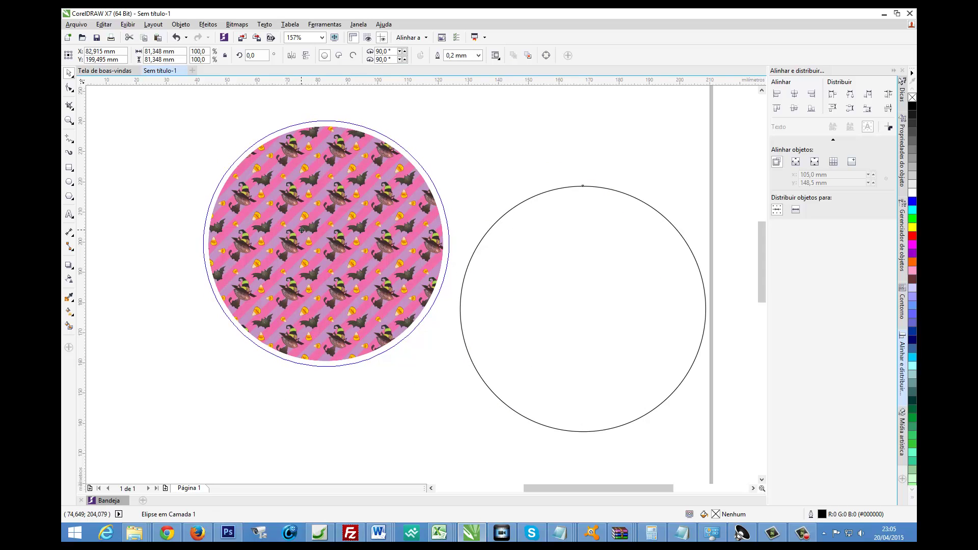
left_click_drag(301, 229, 300, 231)
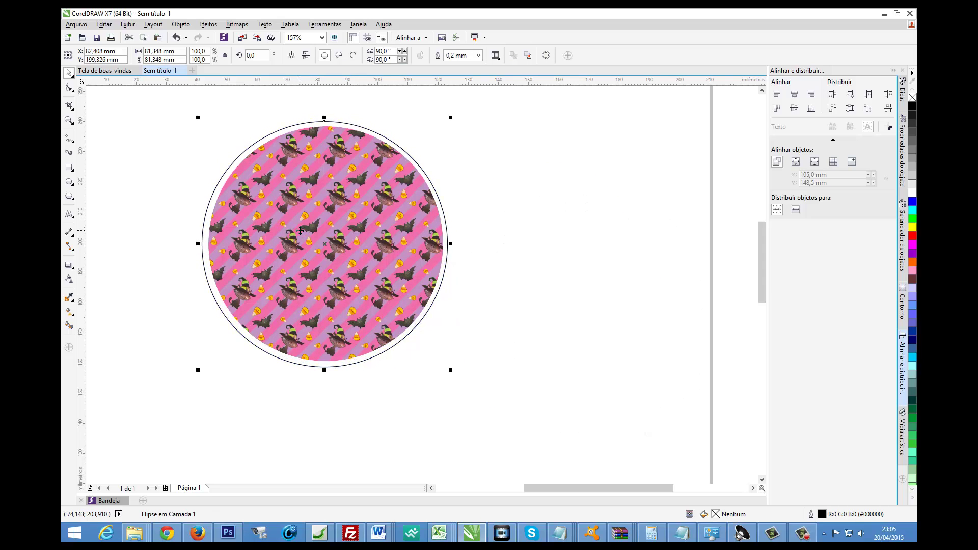
left_click_drag(453, 120, 451, 122)
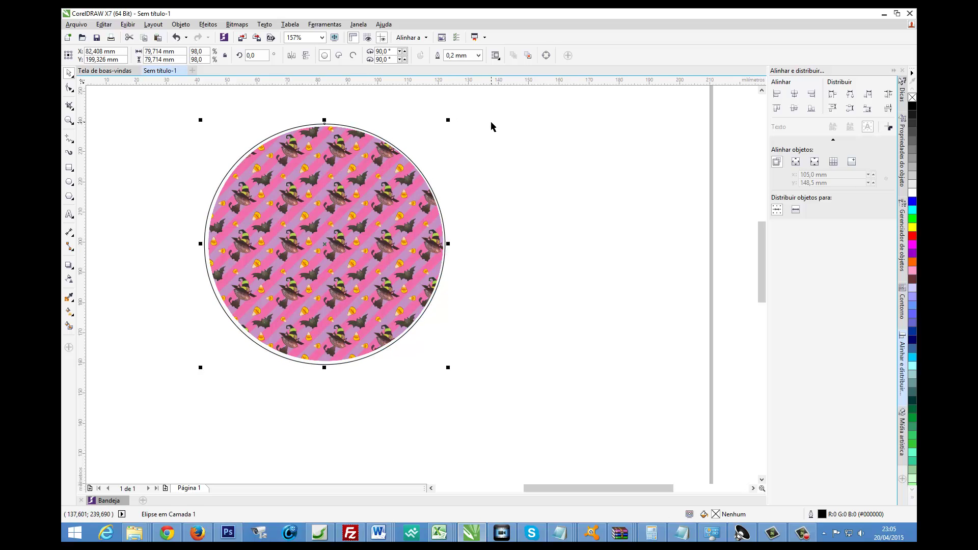
- Nudge the outline circle with the arrow keys until it rings the pattern evenly
key("Right")
key("Right")
key("Right")
key("Right")
key("Right")
key("Right")
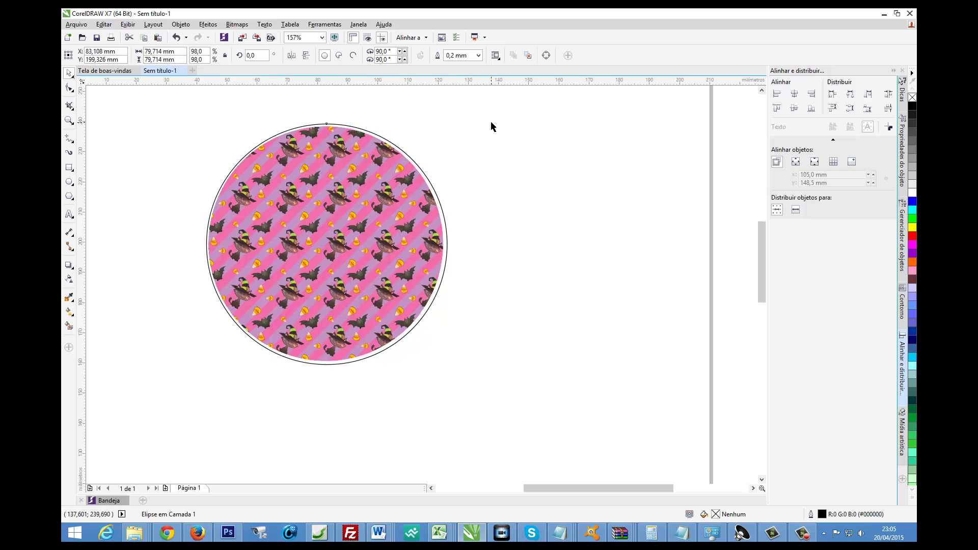
key("Up")
key("Up")
key("Down")
key("Left")
key("Left")
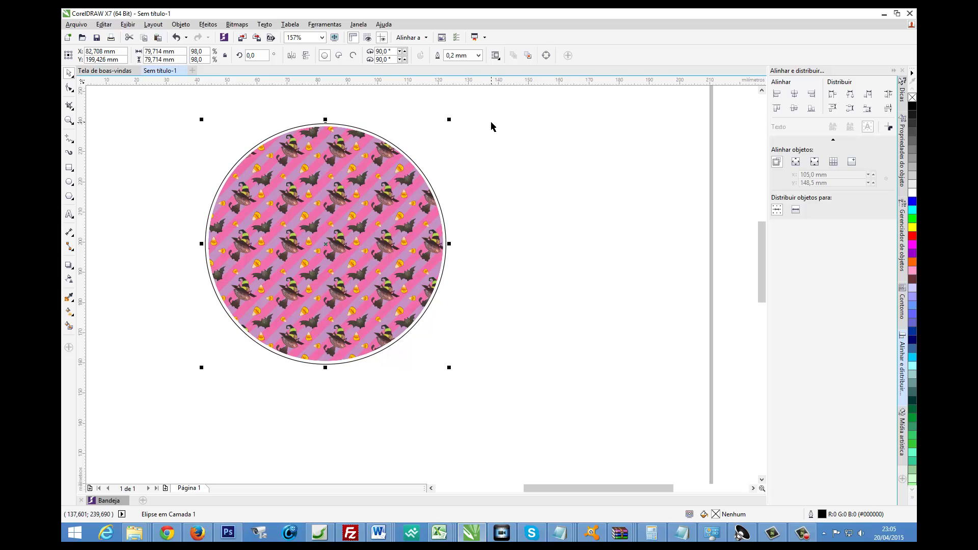
key("Left")
key("Down")
- Type the text 'Dia das bruxas' on the canvas beside the circle
left_click(69, 214)
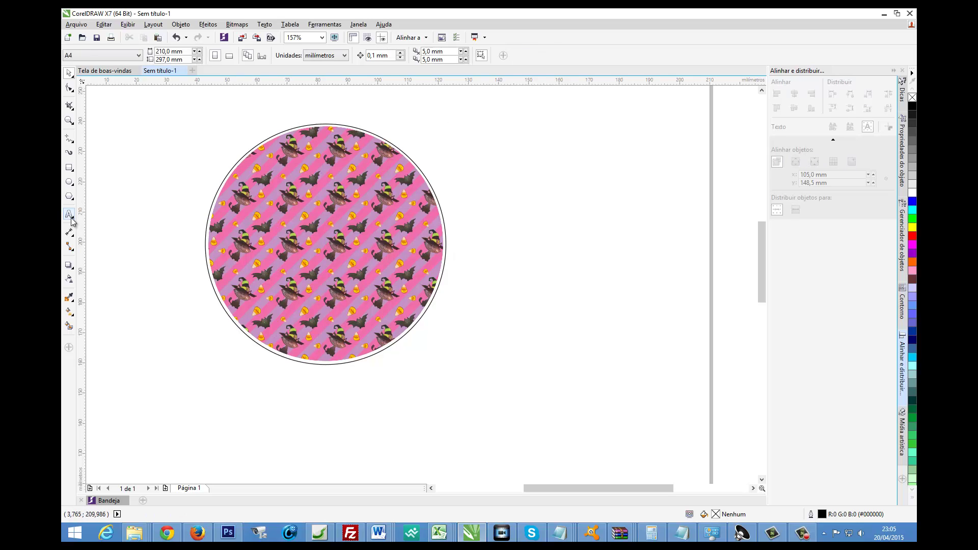
left_click(477, 265)
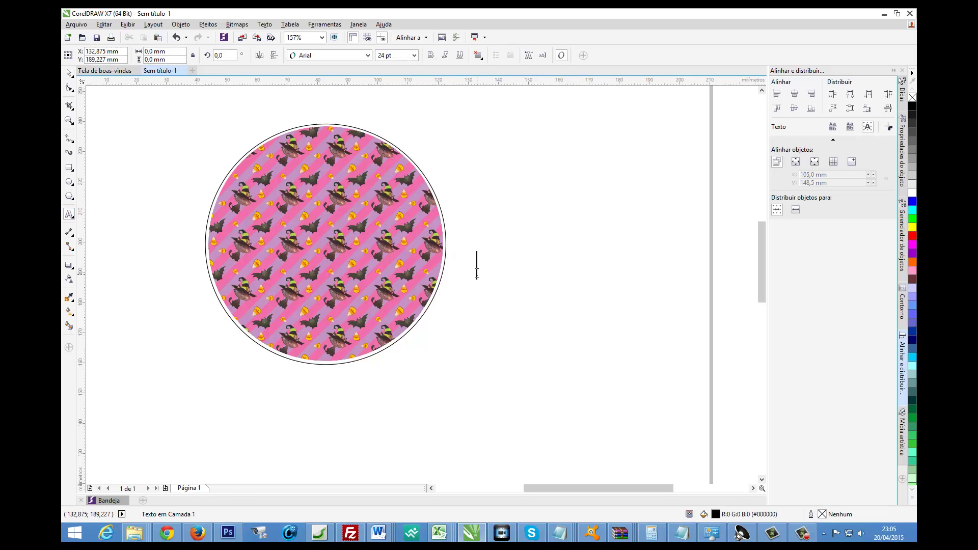
type("Dia das br")
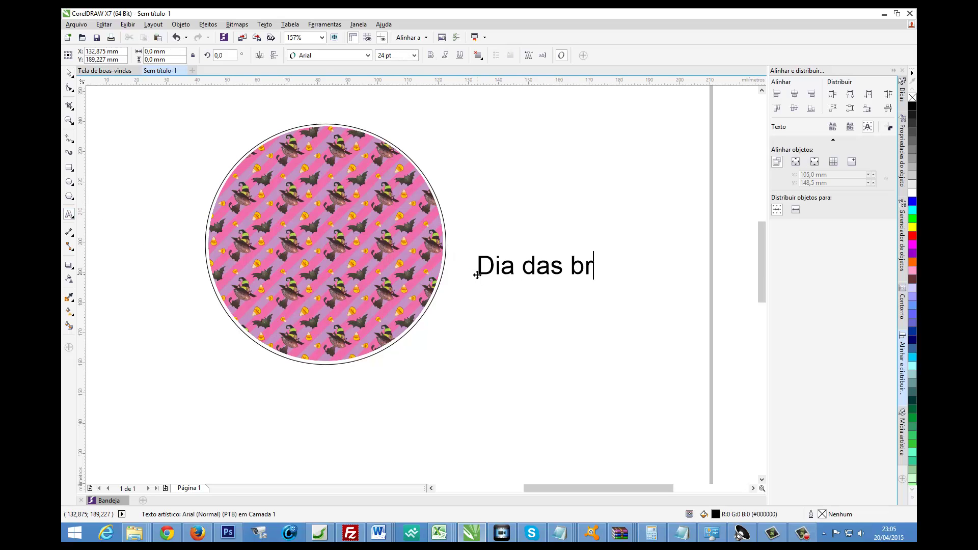
type("uxas")
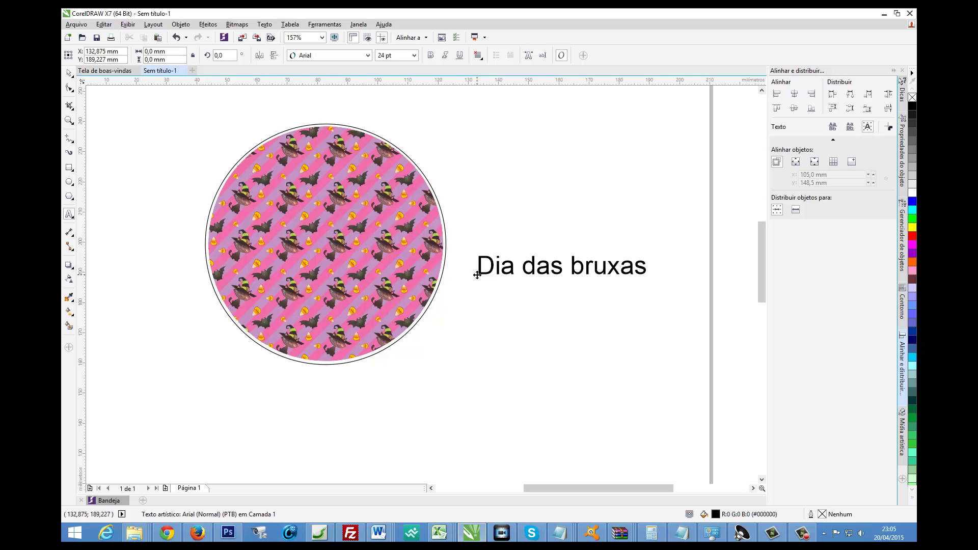
key("ctrl+space")
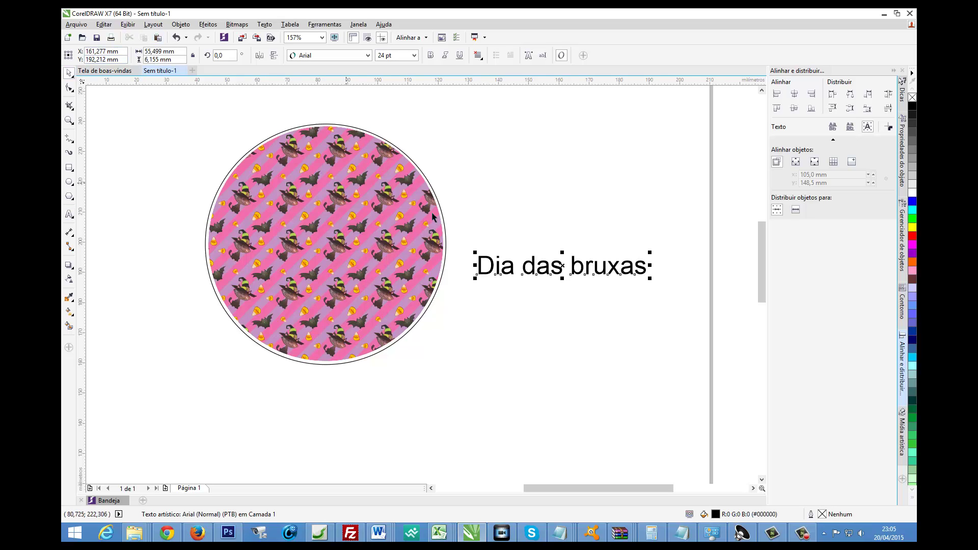
- Move the text below the circle and add 'no sublimação levada a sério é bem mais legal!'
left_click_drag(529, 263, 386, 344)
left_click_drag(239, 397, 243, 396)
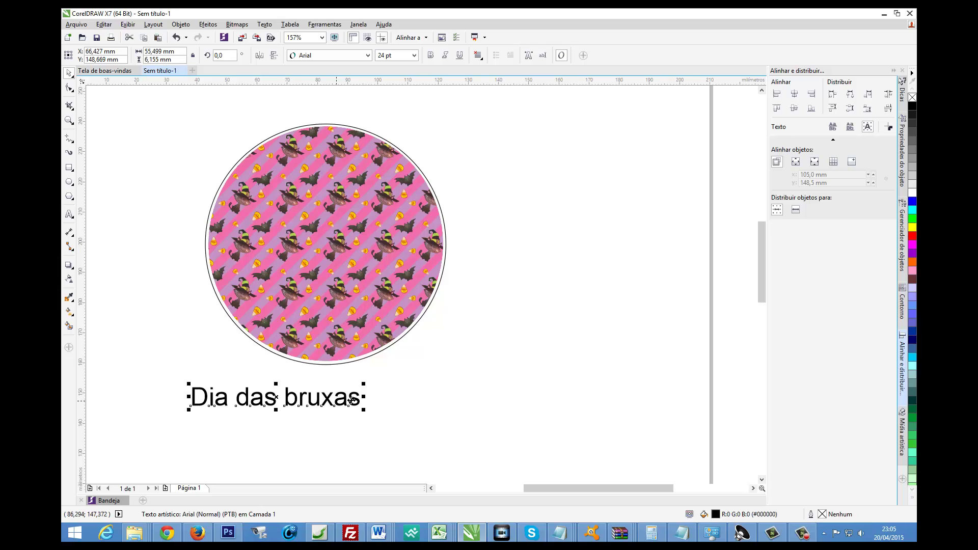
key("F8")
type(" no")
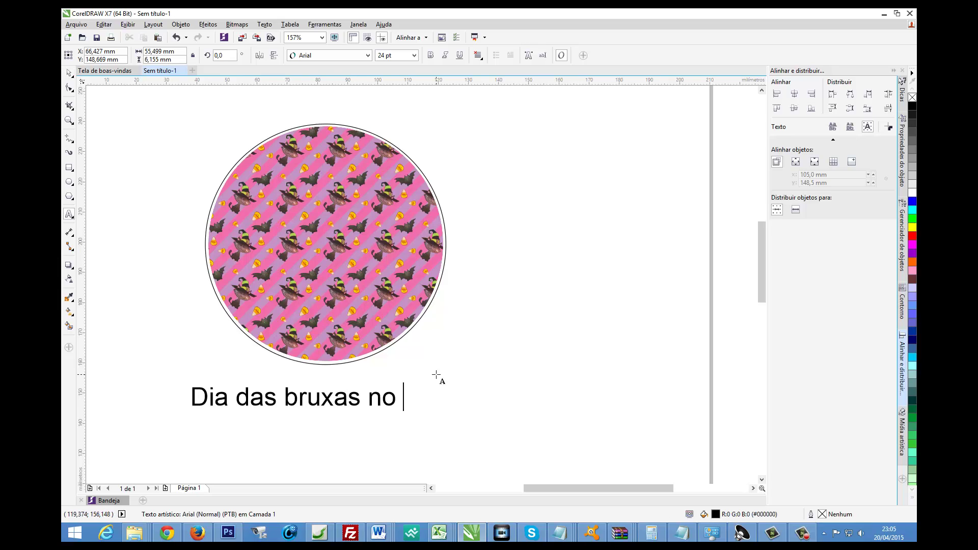
type(" sublimação ")
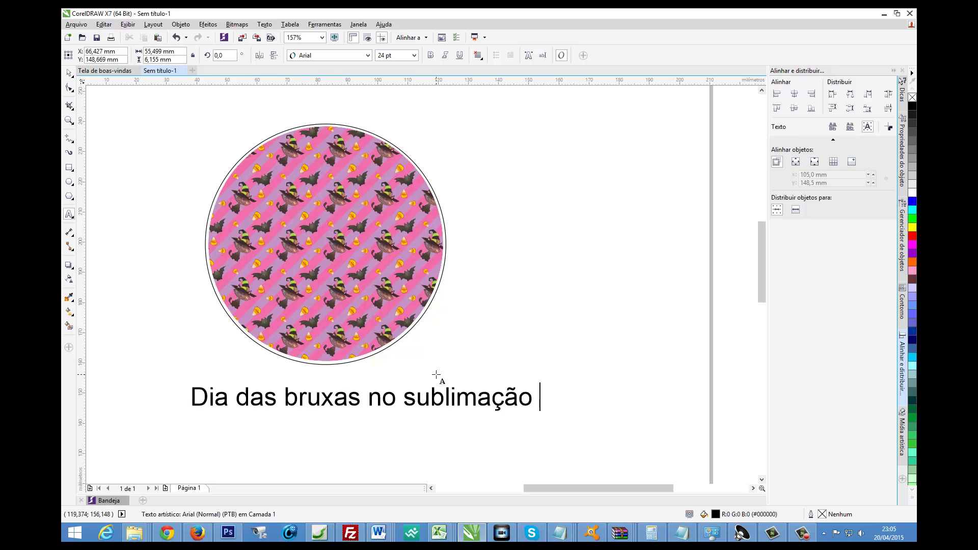
type("levada a sé")
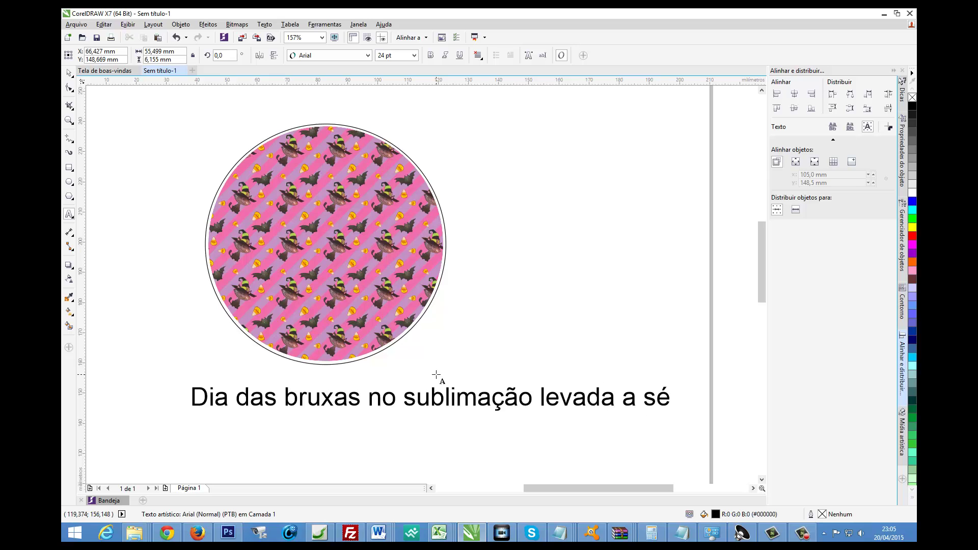
type("rio é")
type(" bem mais leg")
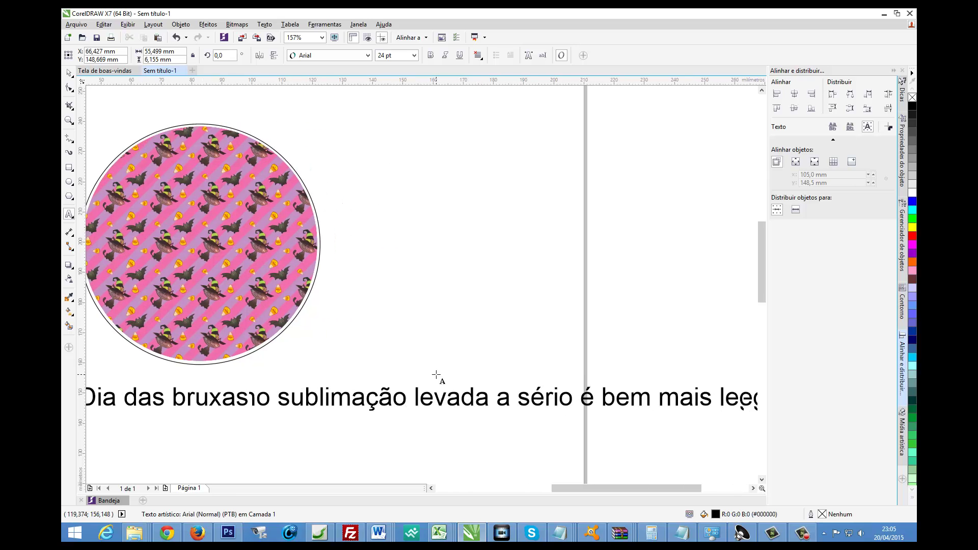
type("al!")
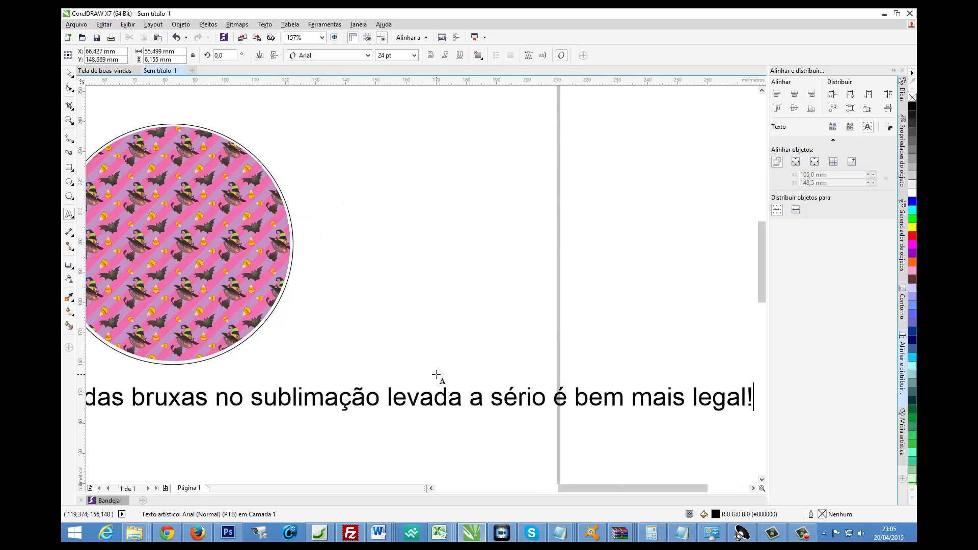
key("ctrl+space")
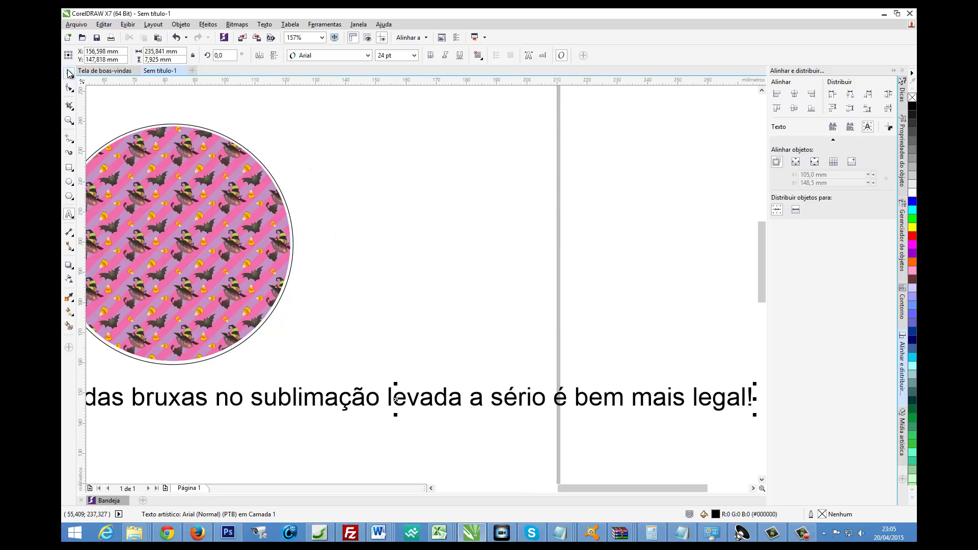
- Set the slogan in SalamancaTF, shrink it and move it above the circle
left_click(301, 56)
left_click(314, 92)
left_click_drag(645, 404, 559, 399)
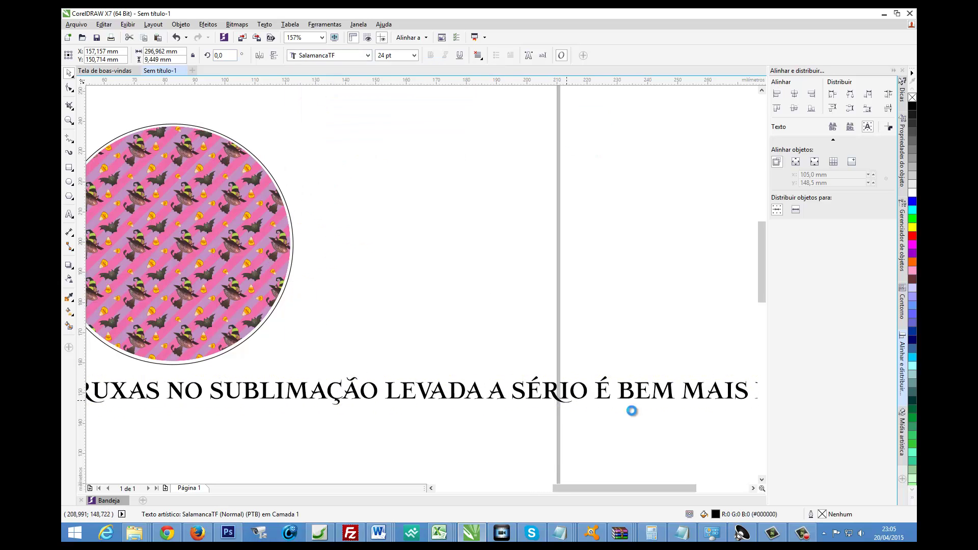
left_click_drag(647, 397, 539, 398)
scroll(713, 408, "down", 3)
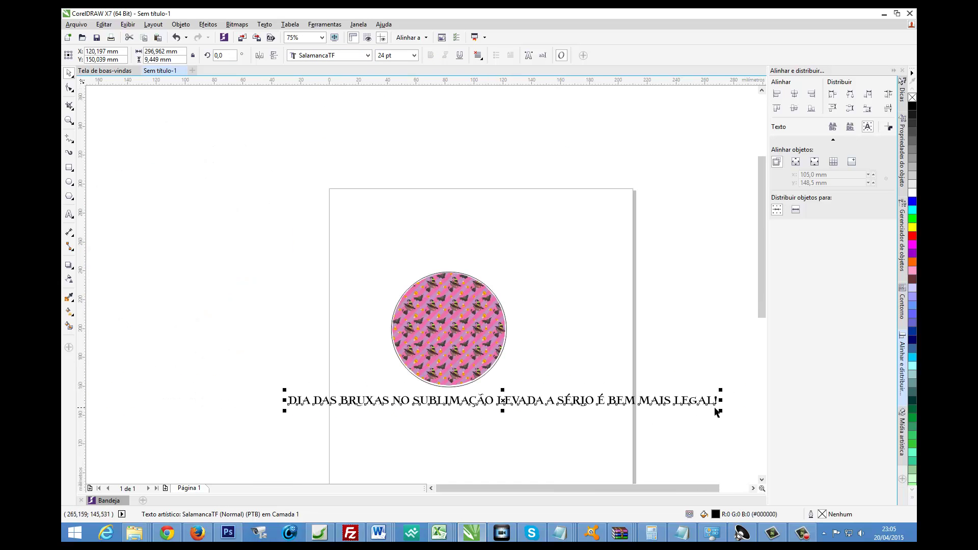
mouse_move(677, 410)
left_mouse_down()
mouse_move(557, 404)
mouse_move(569, 256)
mouse_move(598, 245)
left_mouse_up()
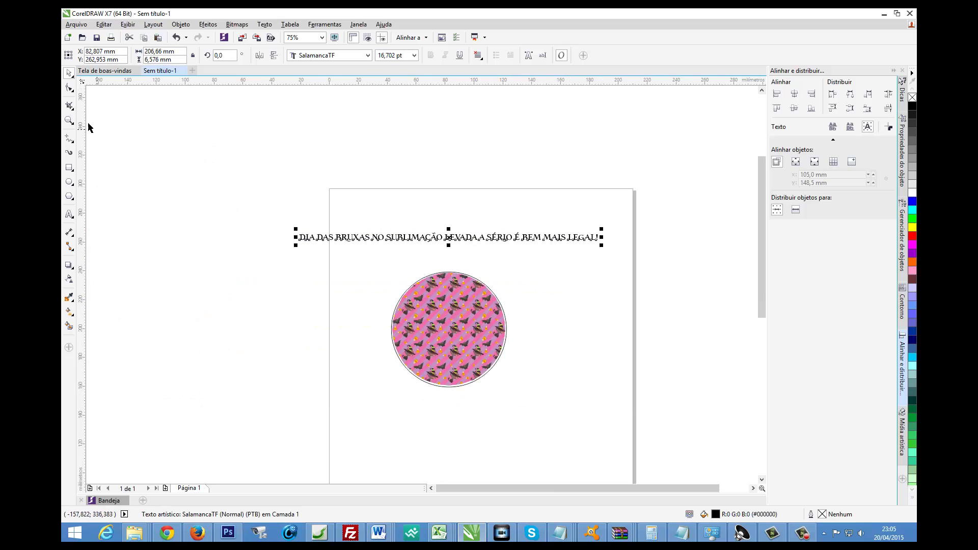
- Zoom in on the slogan and circle, then deselect the slogan
left_click(68, 120)
left_click_drag(276, 211, 662, 437)
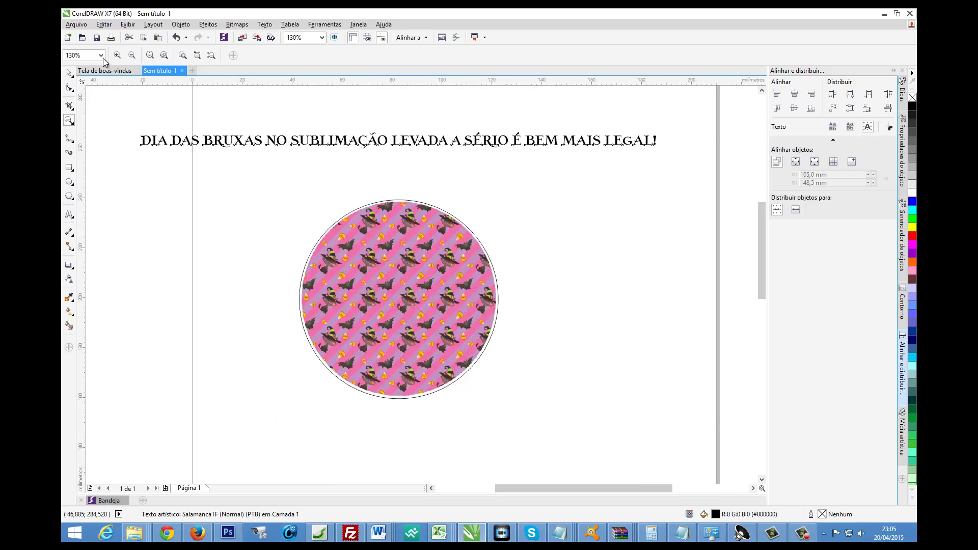
left_click(70, 73)
left_click(94, 164)
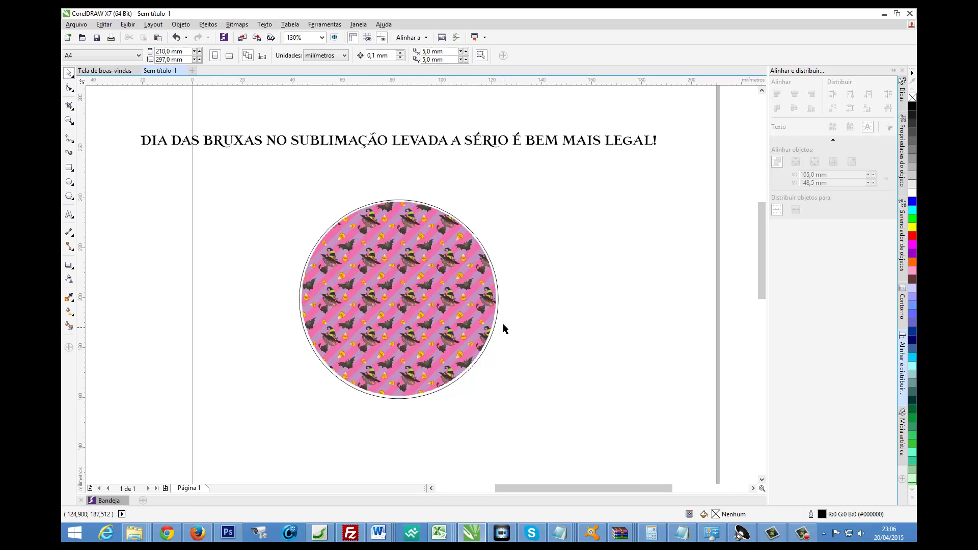
- Pull the empty circle away from the pattern and fit the slogan to it
left_click_drag(498, 322, 681, 320)
left_click_drag(411, 281, 234, 277)
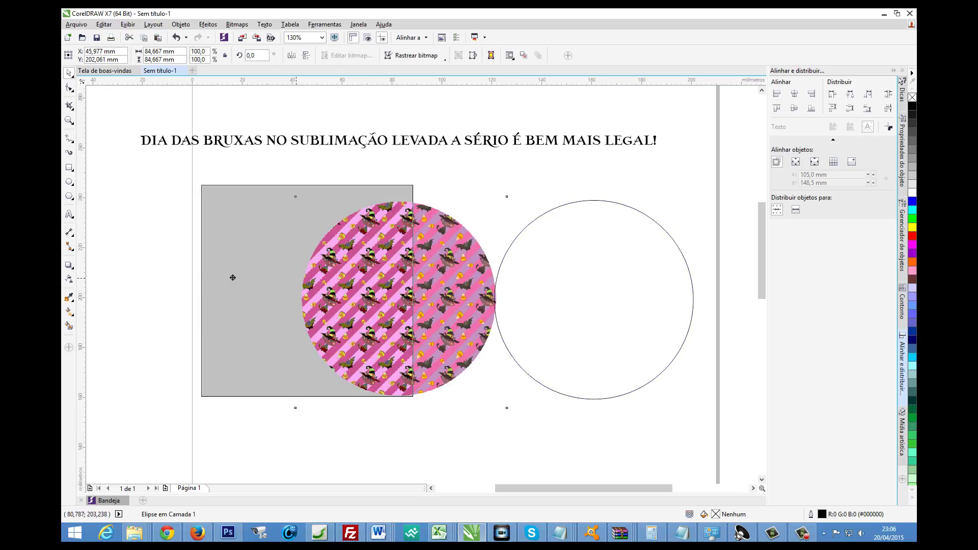
left_click_drag(498, 295, 363, 294)
left_click(524, 278)
left_click(518, 237)
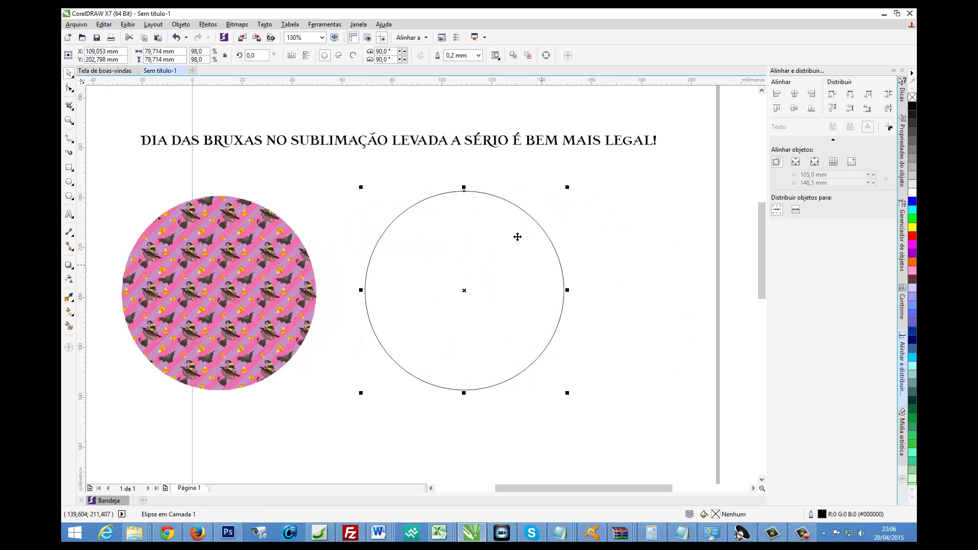
left_click(484, 140, "shift")
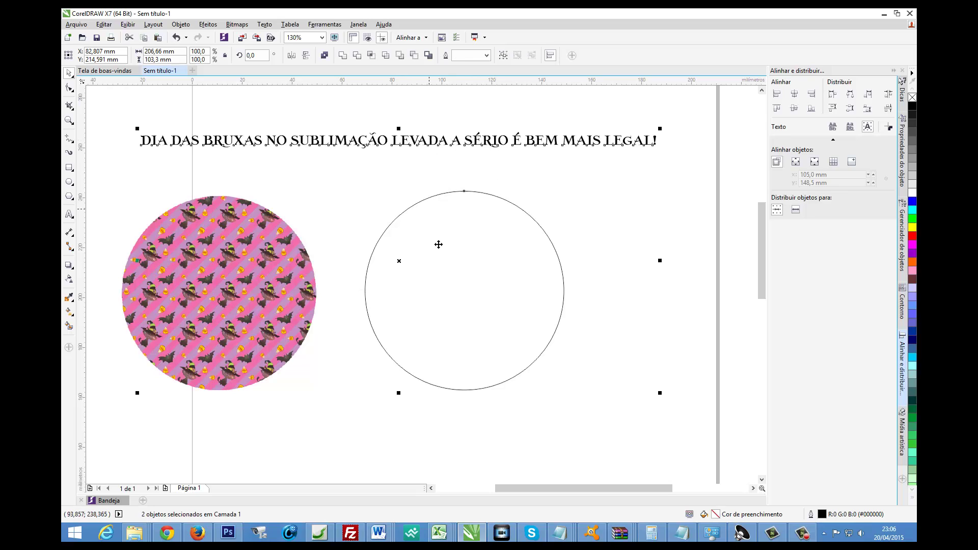
left_click(264, 24)
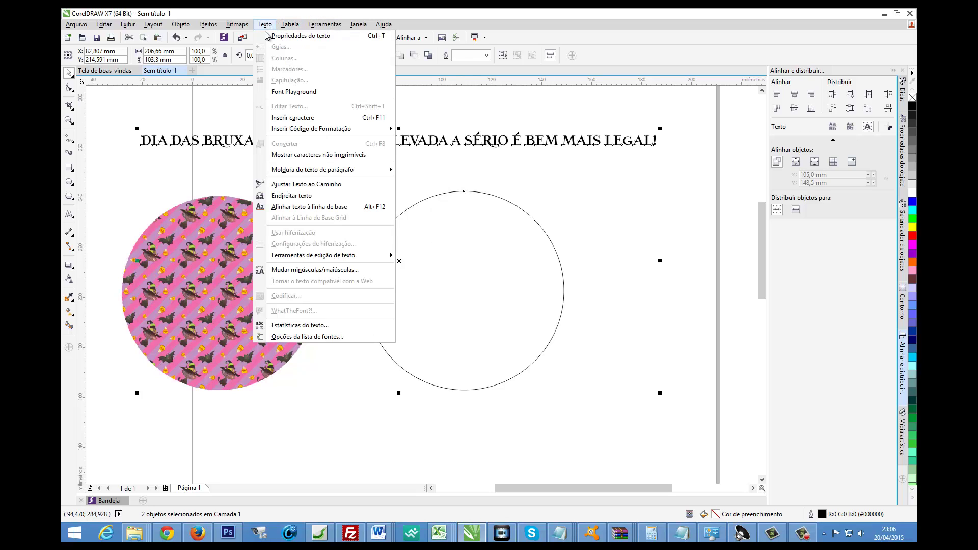
left_click(313, 184)
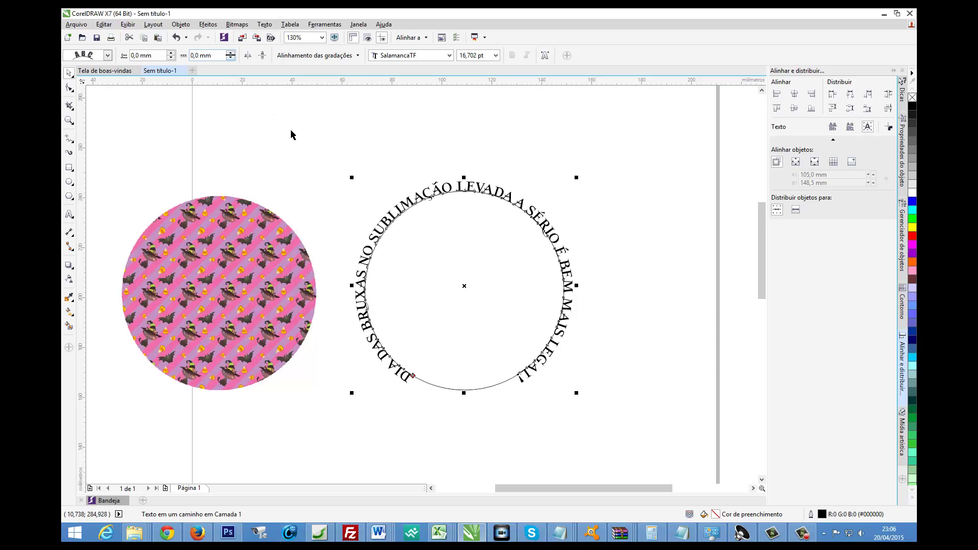
- Select the curved slogan text and set it to 20 pt, after trying 18 and 22
double_click(370, 329)
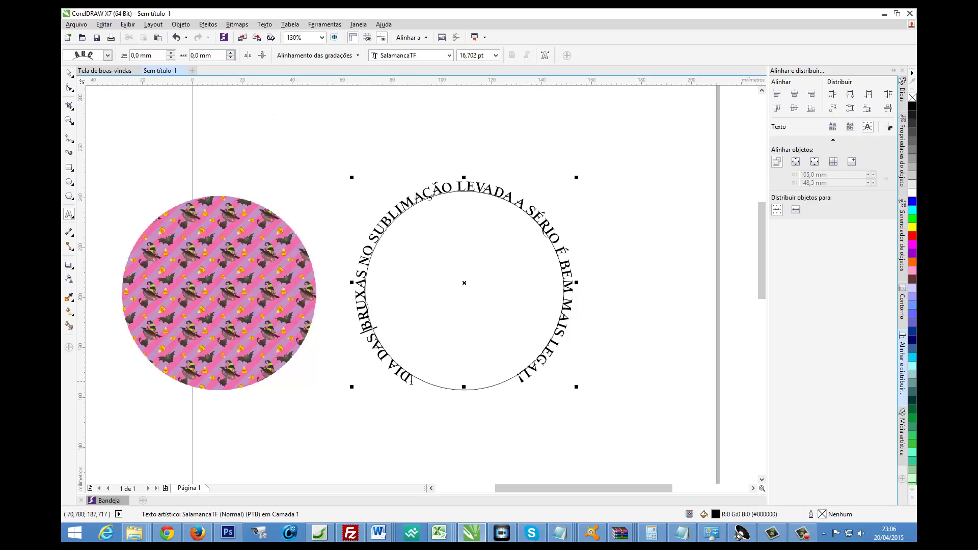
left_click_drag(410, 379, 508, 403)
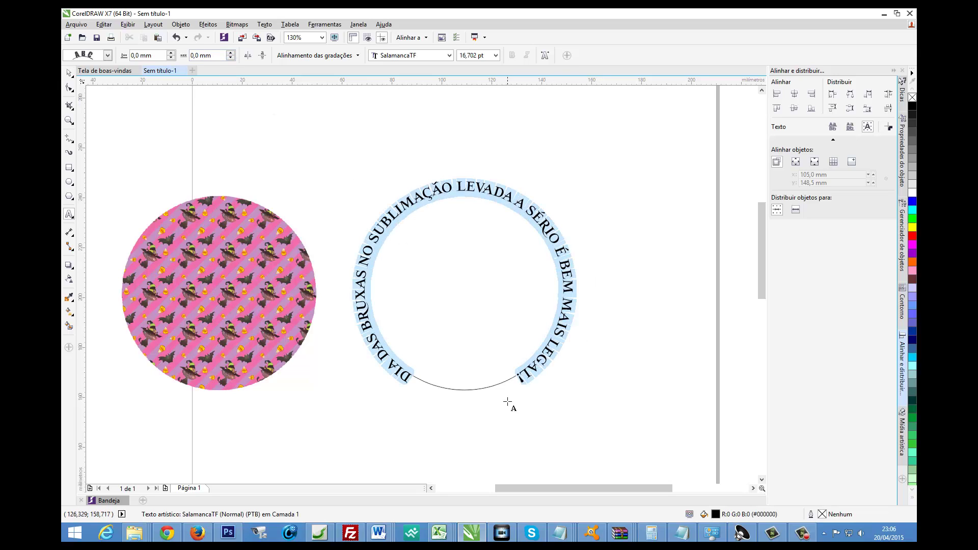
left_click(486, 56)
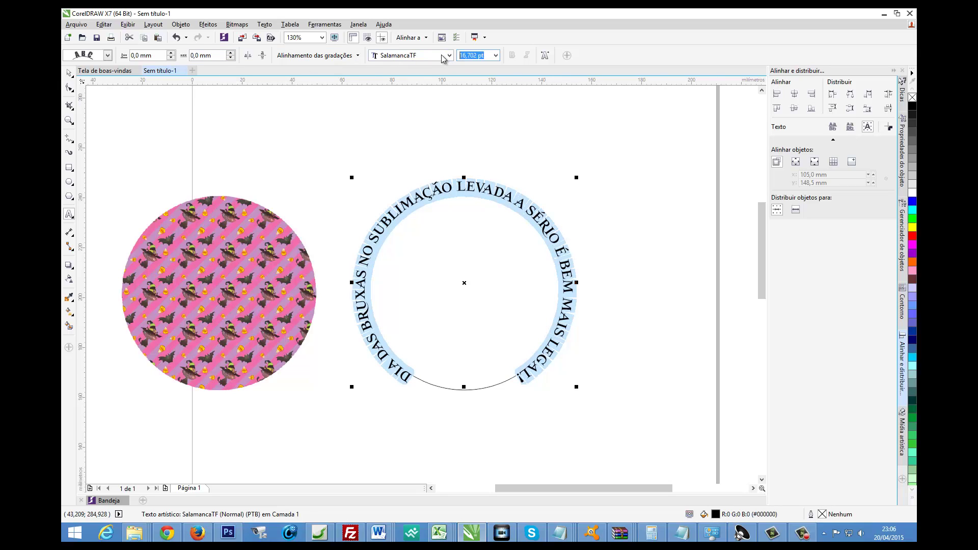
type("18")
key("Return")
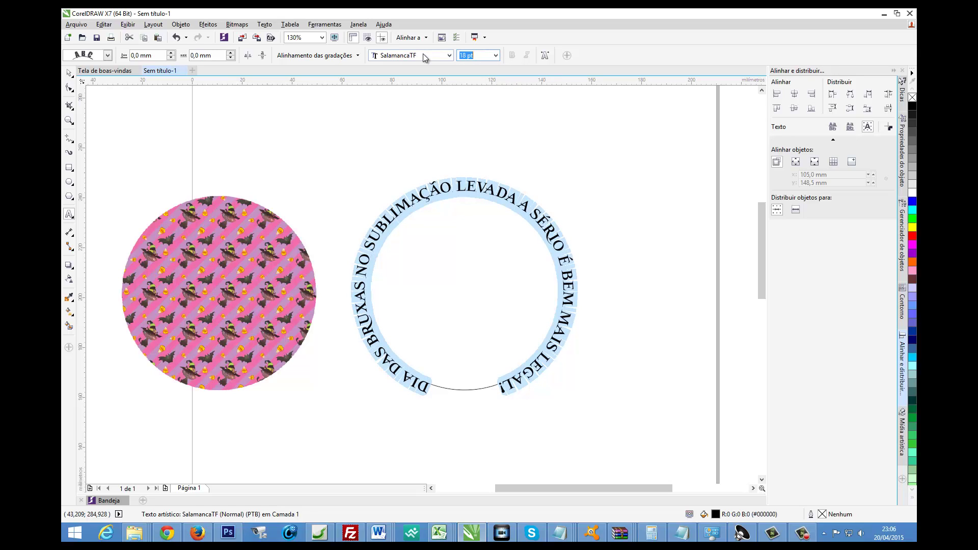
type("22")
key("Return")
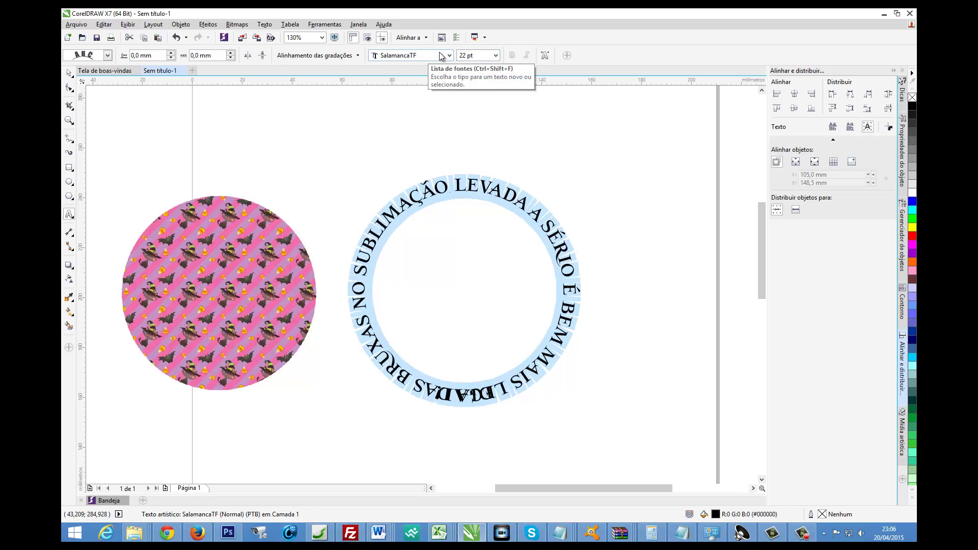
type("20")
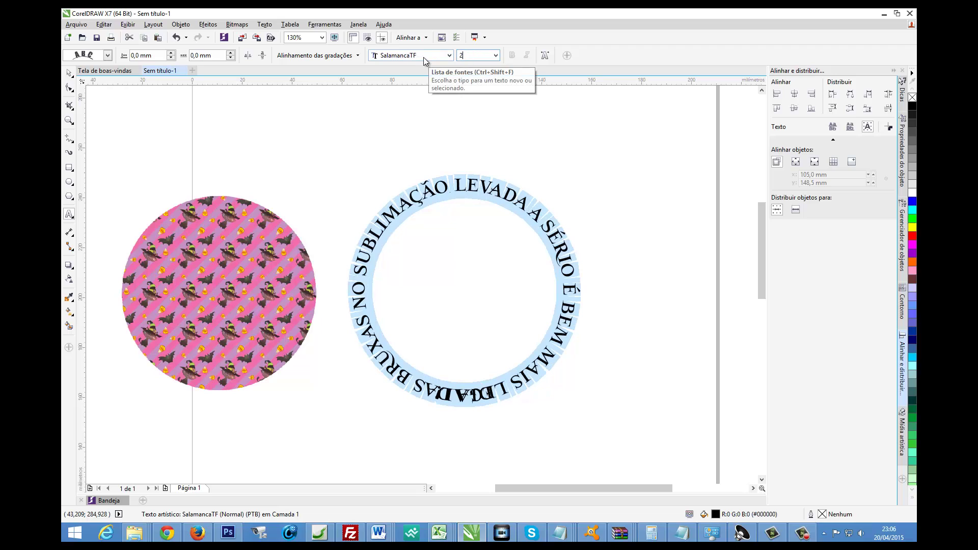
key("Return")
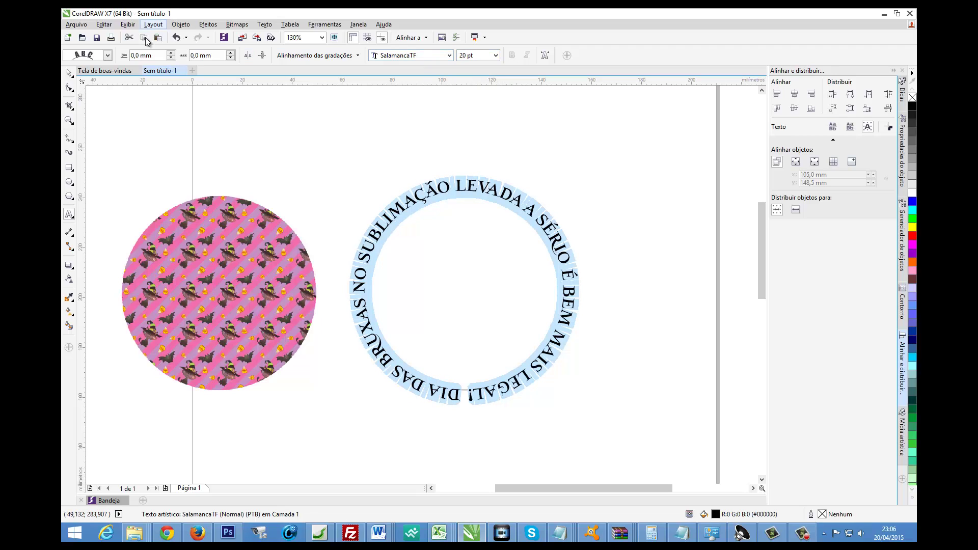
key("Escape")
- Exit editing of the curved slogan and reselect it for text editing
key("F10")
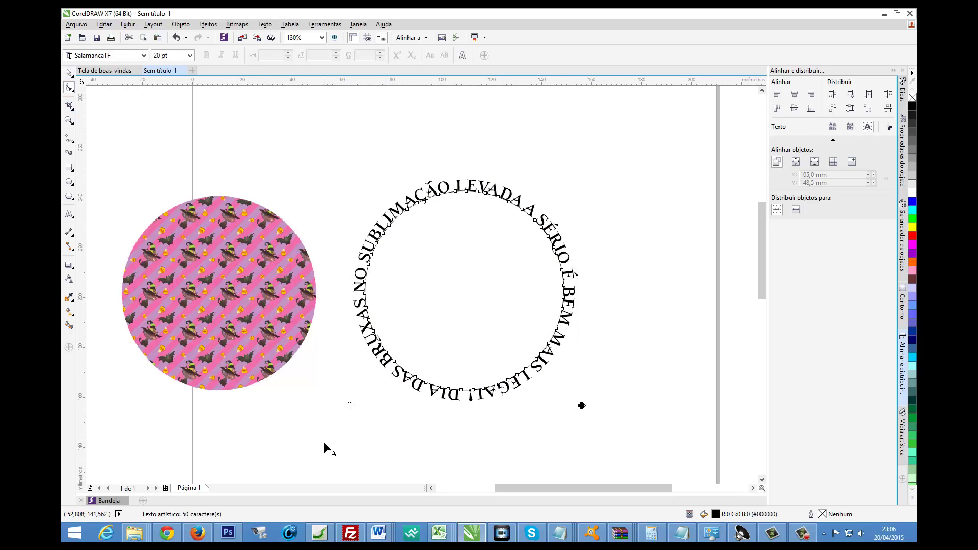
scroll(324, 444, "down", 2)
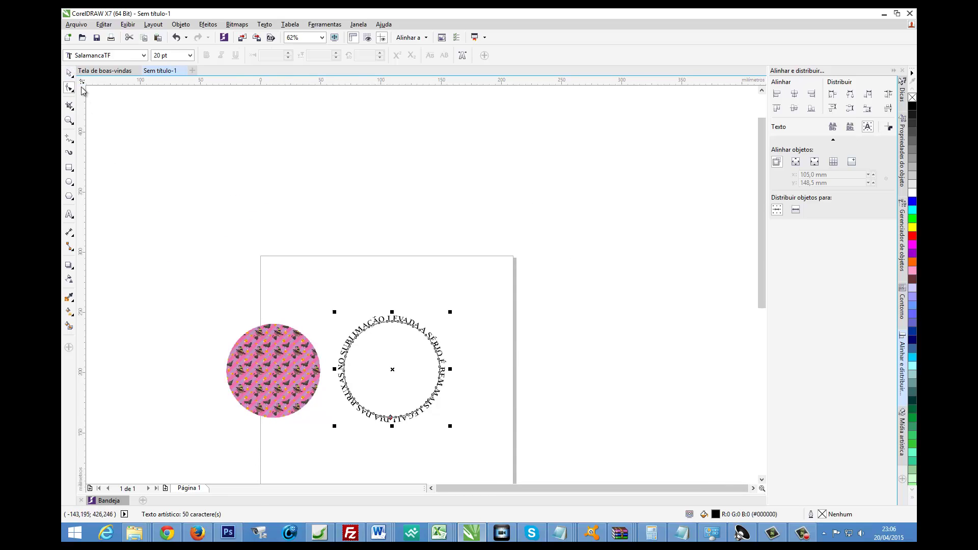
key("Escape")
key("space")
left_click(375, 327)
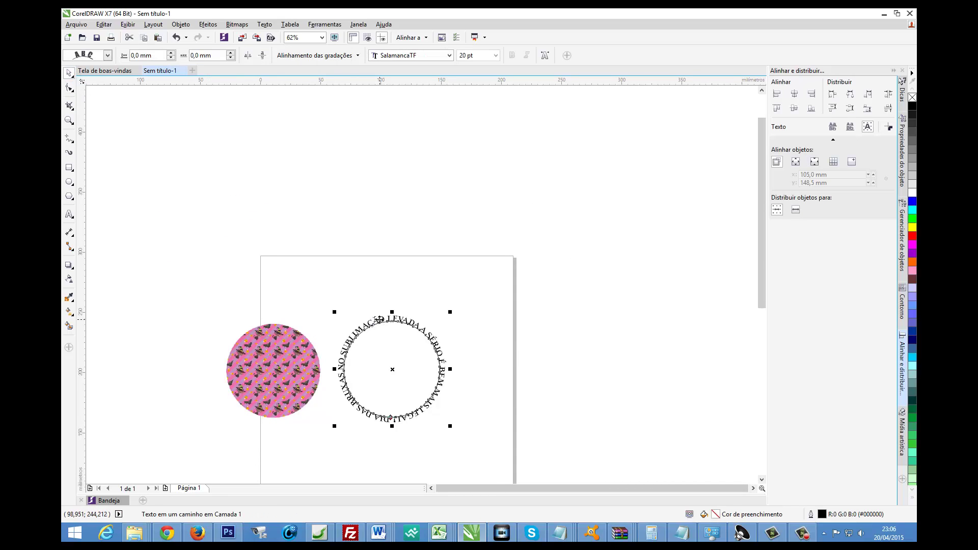
key("F8")
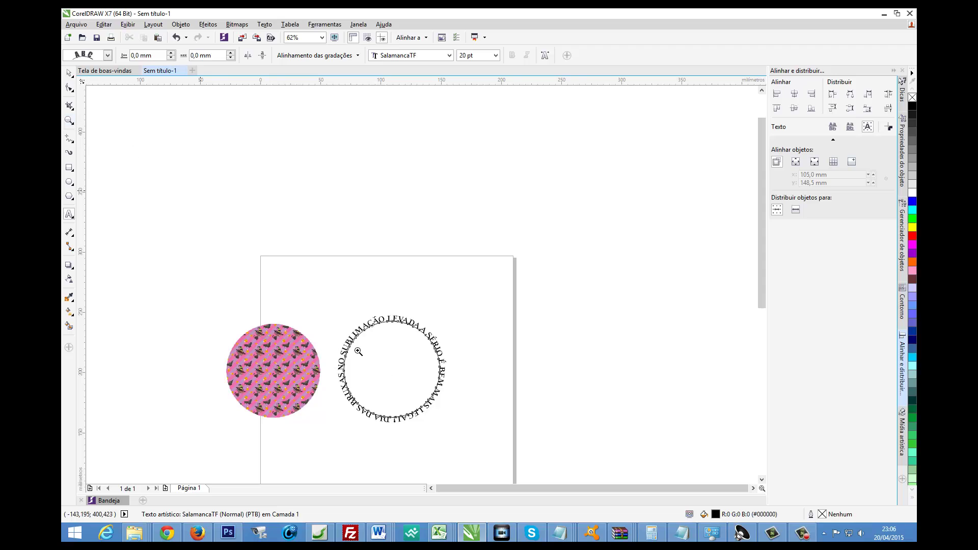
- Zoom in to inspect the text ring near LEGAL!, zoom back out and reselect it
left_click(69, 121)
left_click_drag(311, 302, 502, 453)
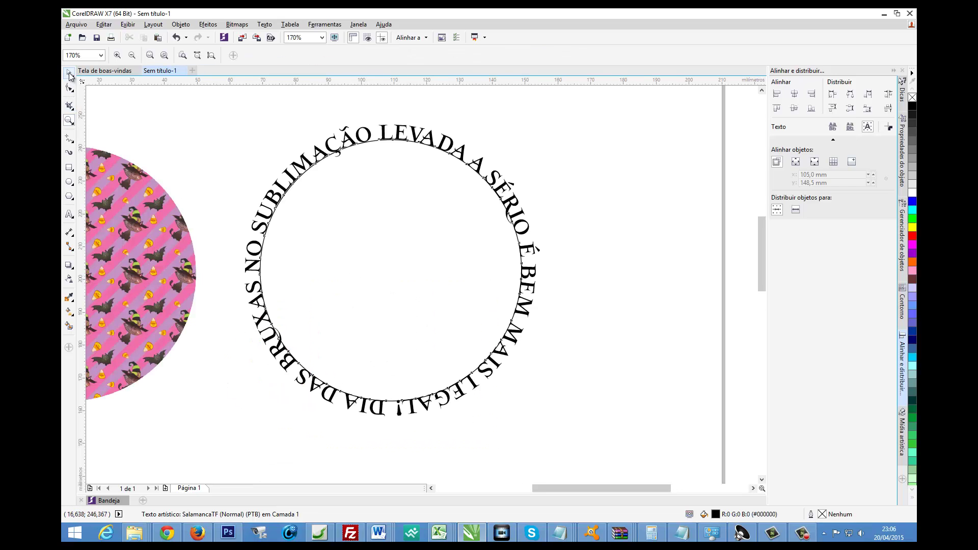
left_click(459, 395)
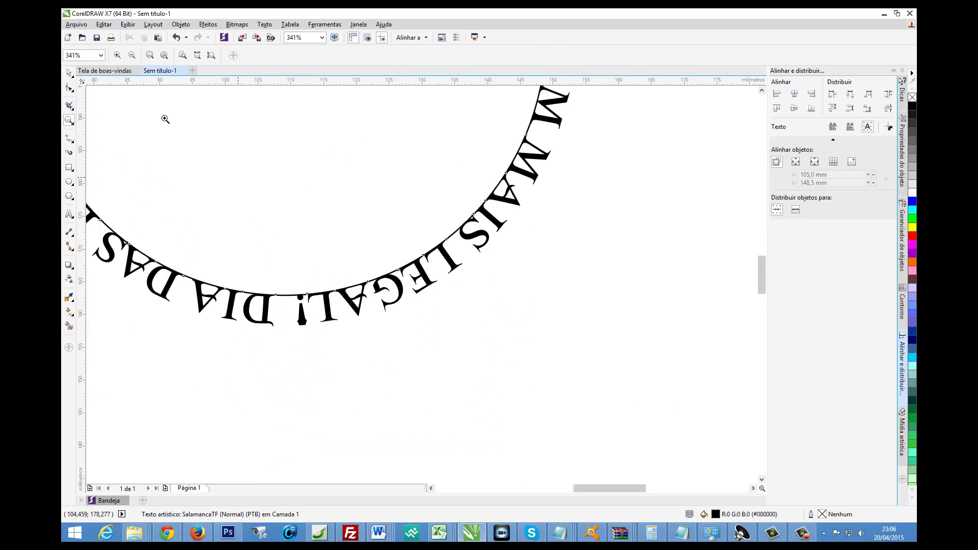
key("F3")
key("F3")
left_click_drag(235, 136, 396, 300)
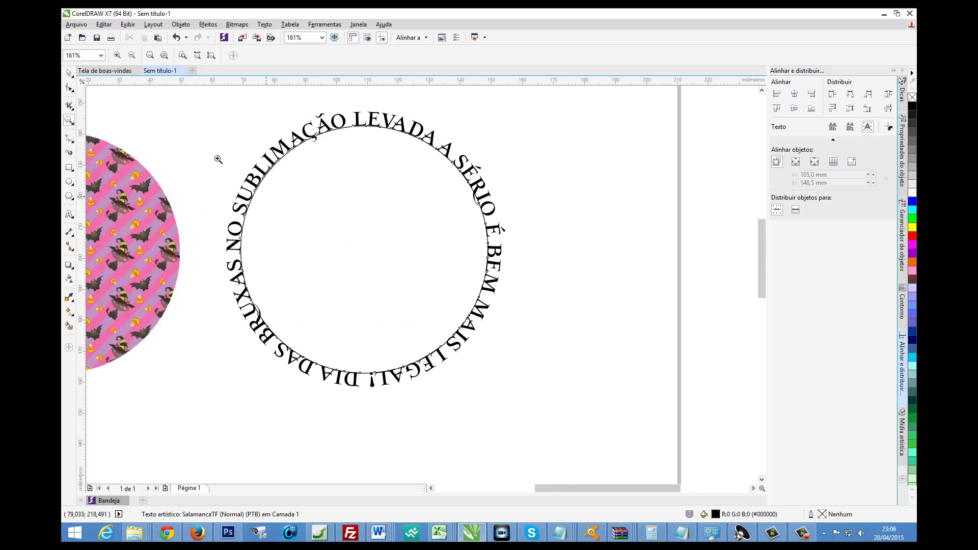
key("space")
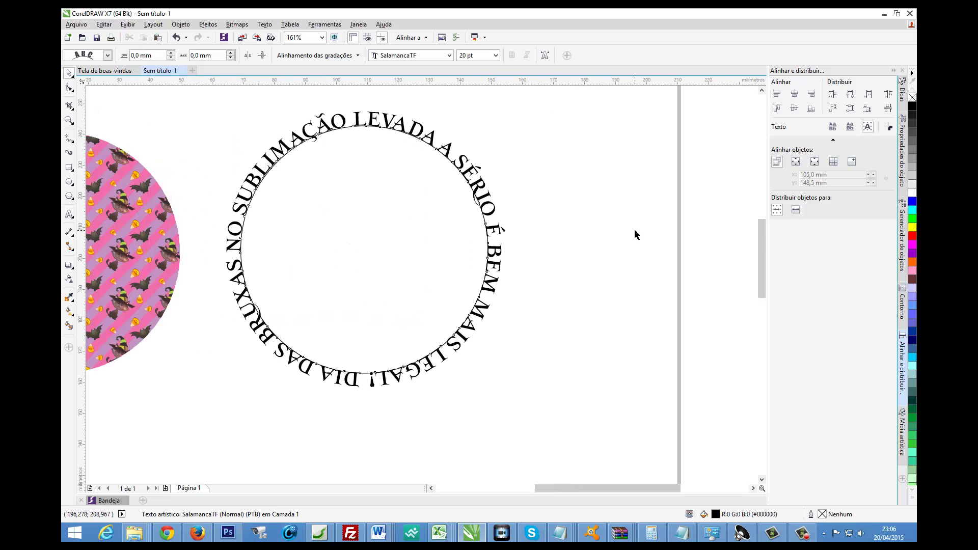
left_click(635, 230)
left_click(414, 371)
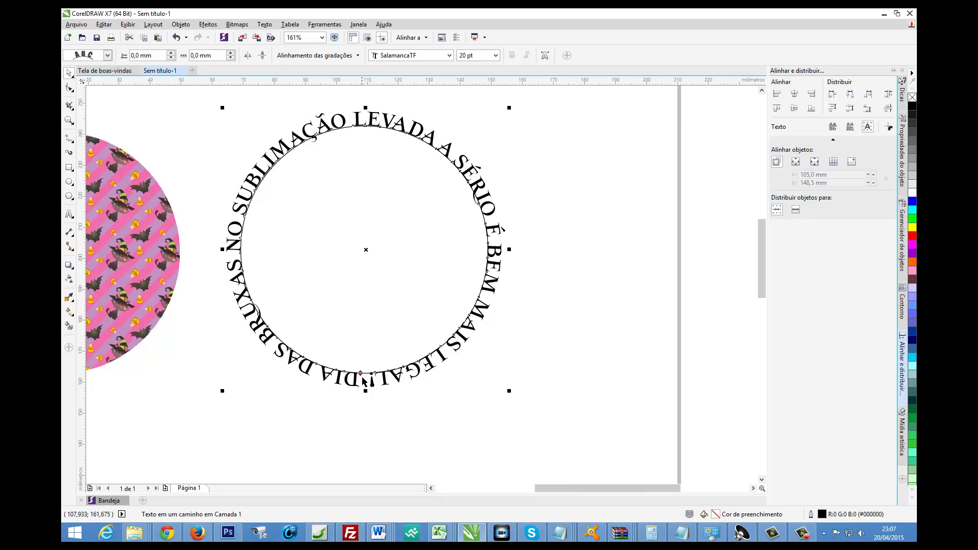
- Slide the slogan around the circle and set its distance from path to 0 mm
mouse_move(360, 373)
left_mouse_down()
mouse_move(246, 213)
mouse_move(352, 131)
mouse_move(380, 130)
mouse_move(262, 181)
left_mouse_up()
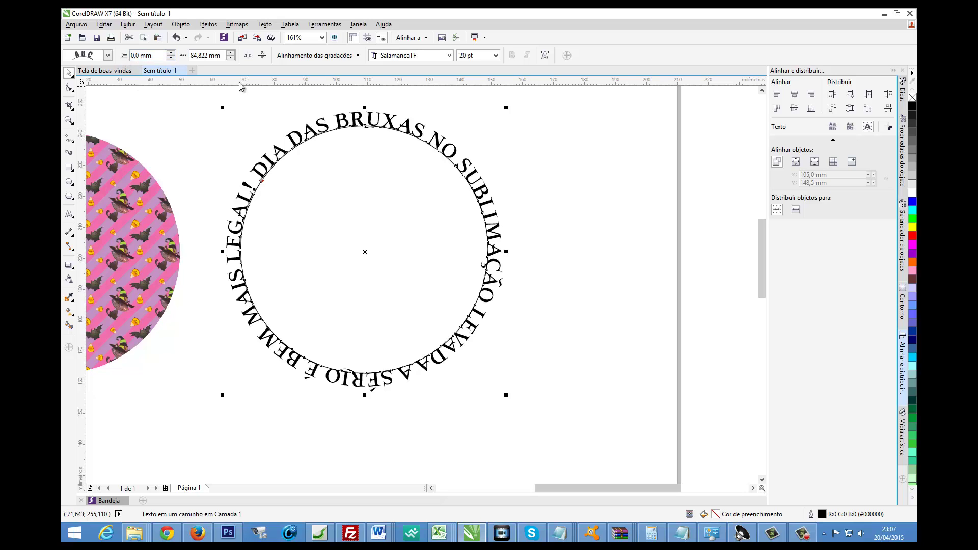
left_click(173, 53)
left_click_drag(173, 53, 172, 59)
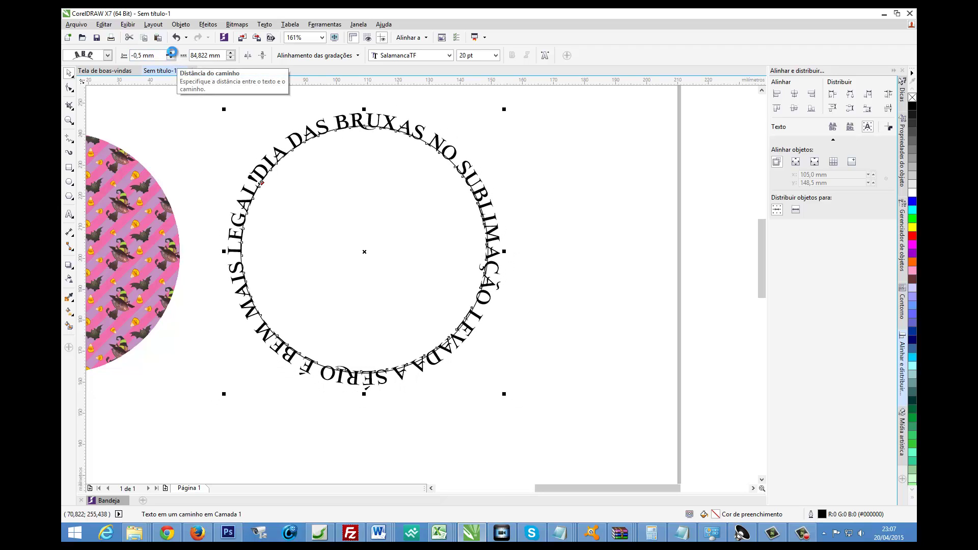
left_click(172, 52)
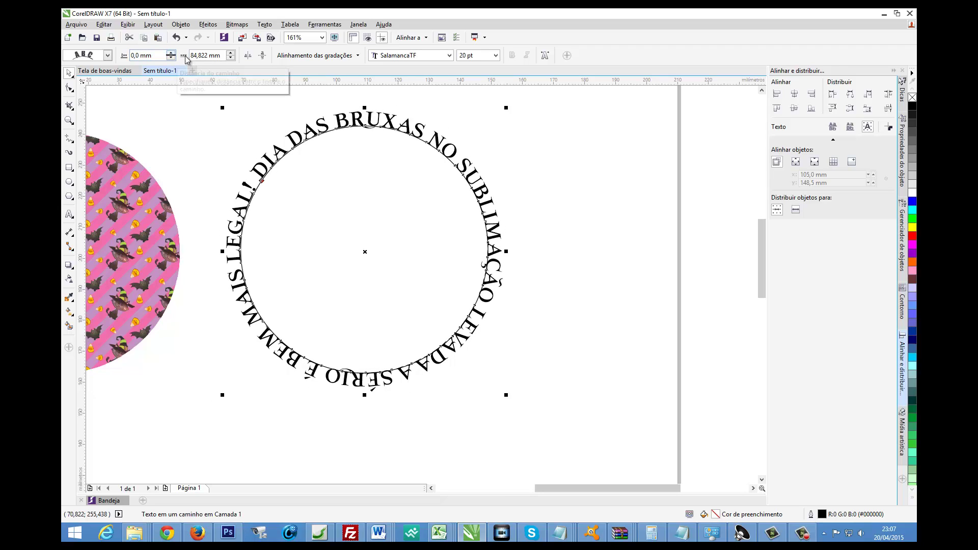
- Adjust the horizontal offset so DIA DAS BRUXAS runs across the top
left_click(231, 53)
left_click(230, 53)
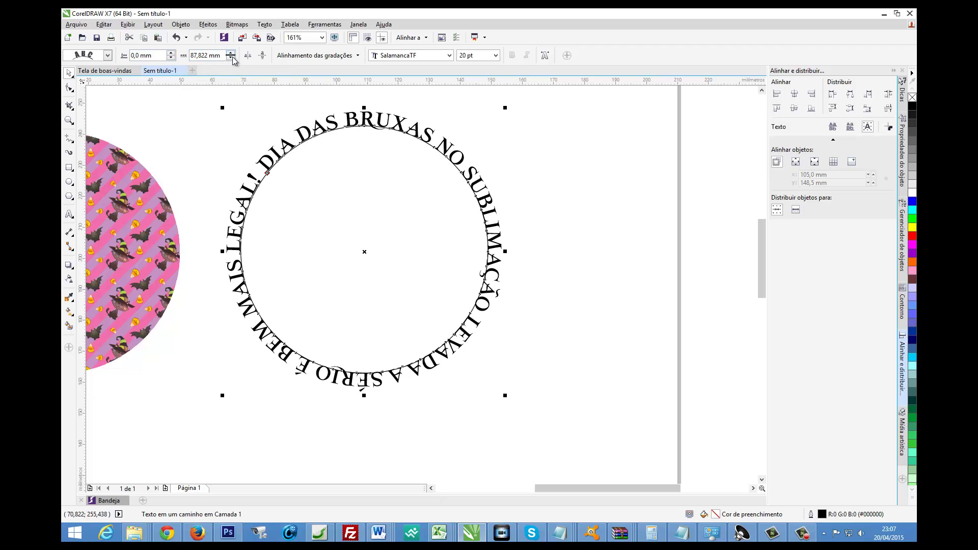
left_click(230, 58)
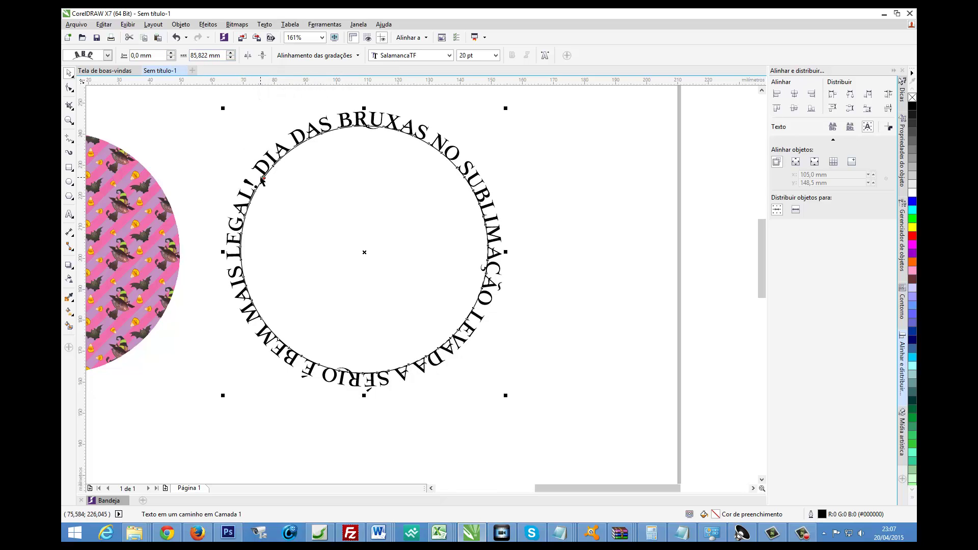
left_click(230, 53)
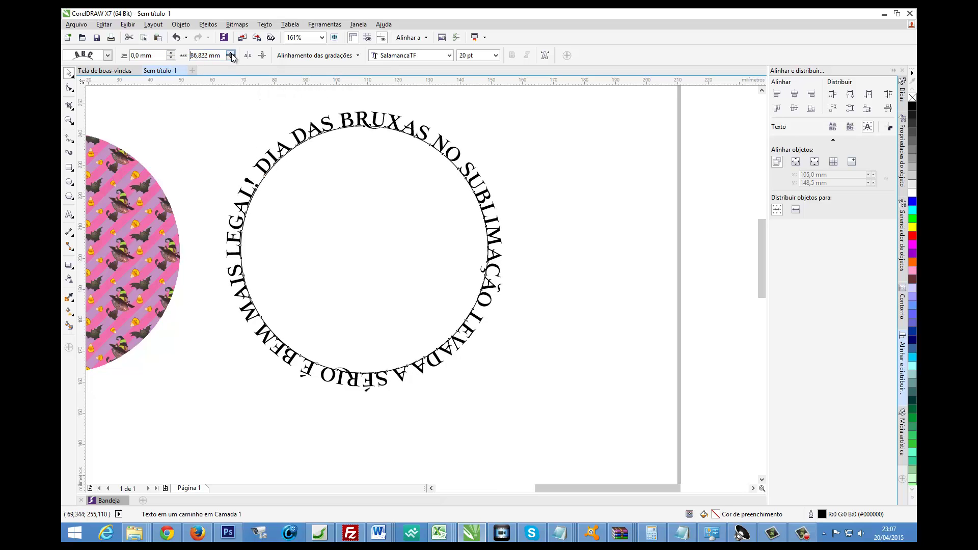
left_click(230, 53)
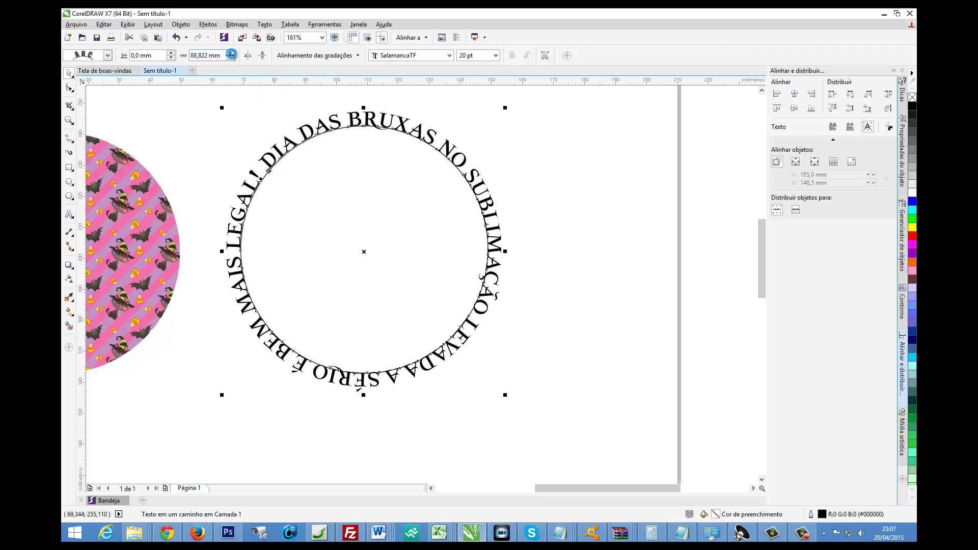
left_click(223, 137)
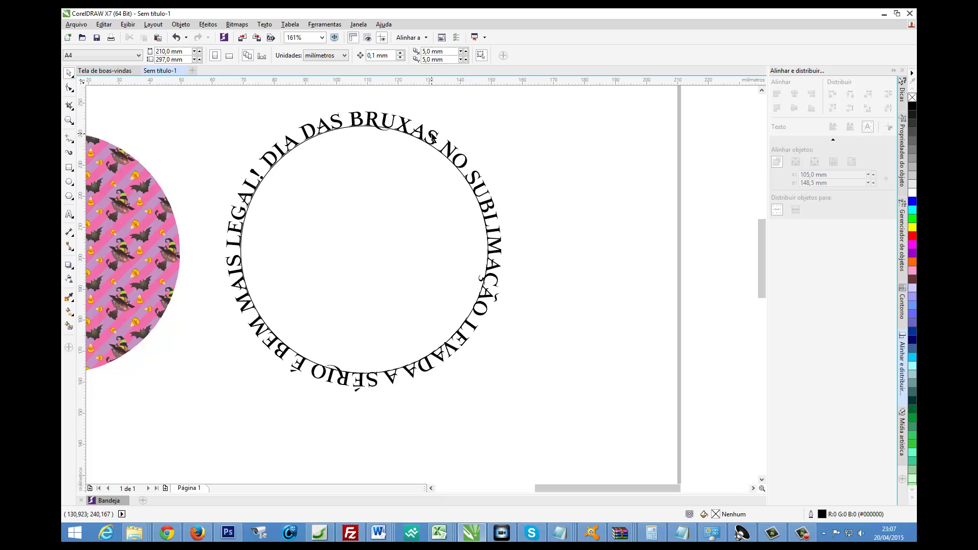
- Undo a stray move, then convert the curved lettering and pull it off its circle guide
left_click_drag(432, 137, 498, 150)
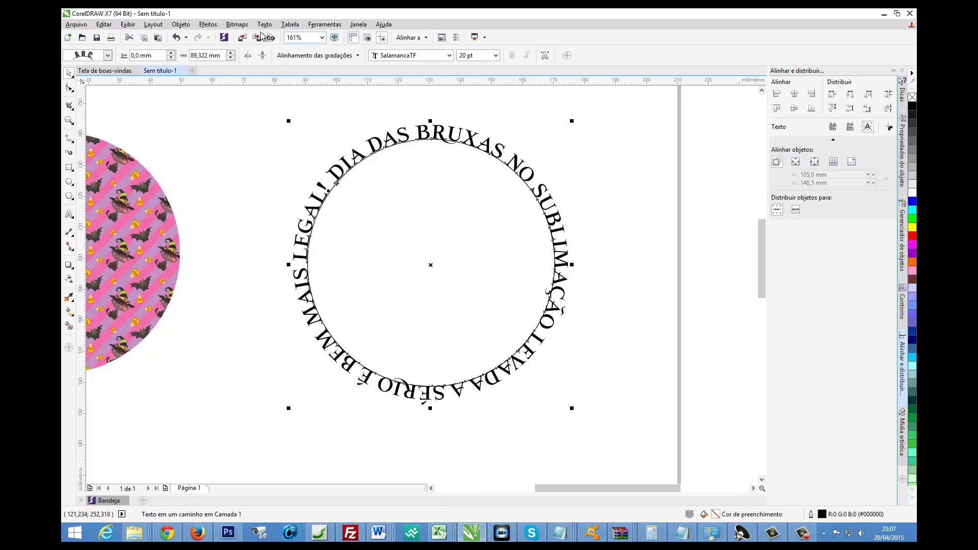
left_click(176, 37)
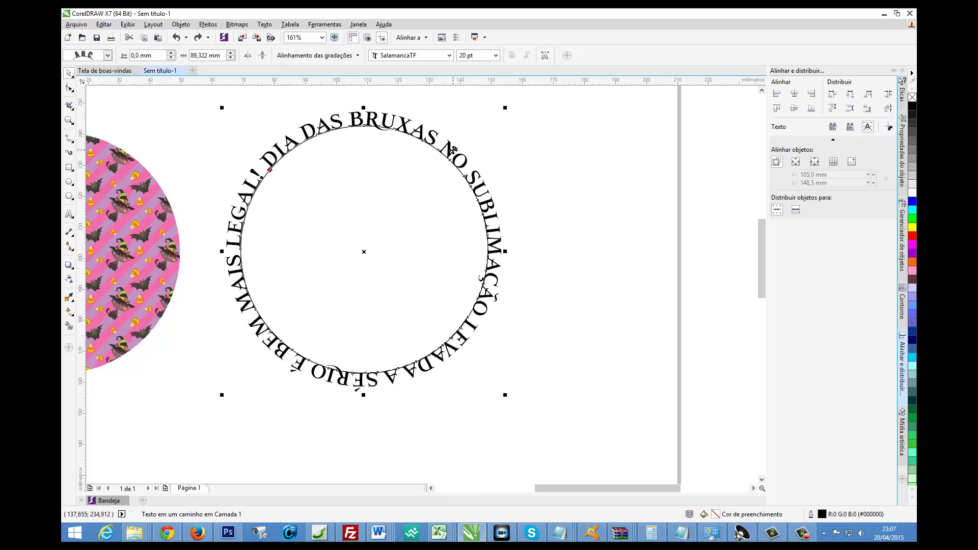
right_click(455, 148)
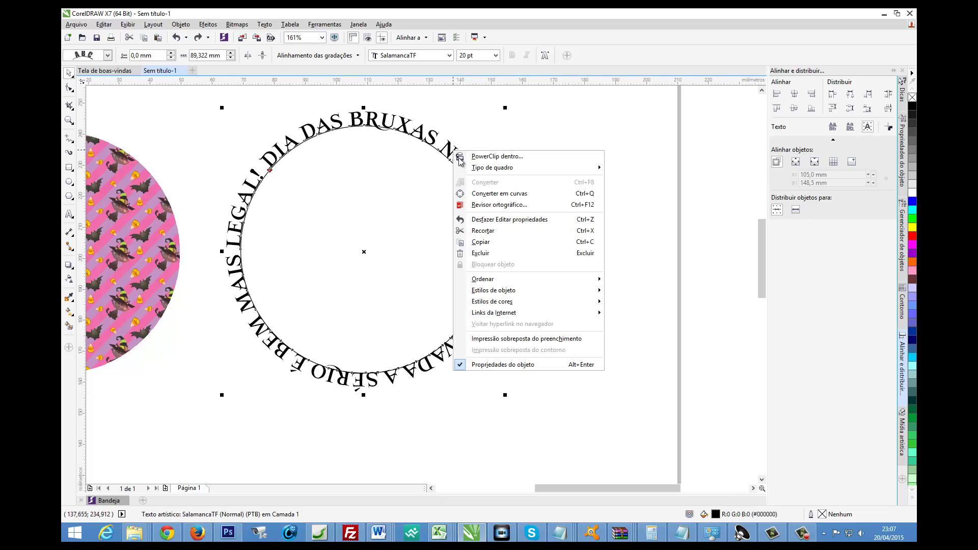
left_click(488, 194)
left_click(572, 180)
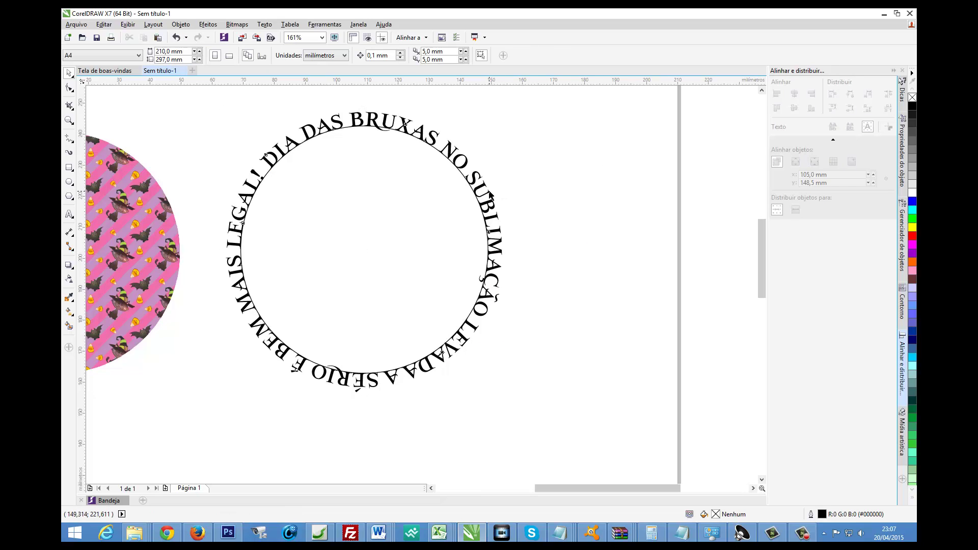
left_click_drag(491, 194, 610, 194)
- Delete the leftover circle guide and move the pattern circle into the text ring
left_click(320, 248)
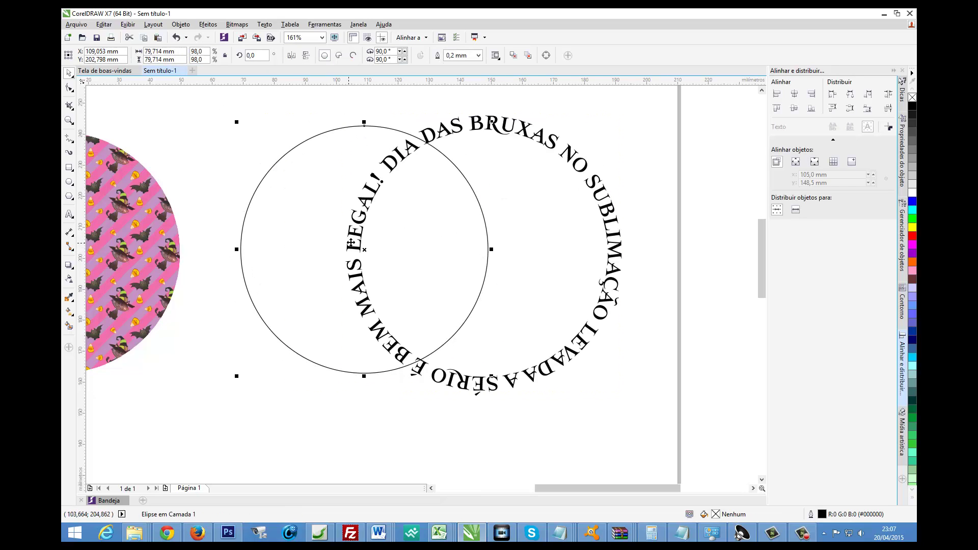
key("Delete")
scroll(366, 246, "down", 3)
mouse_move(291, 243)
left_mouse_down()
mouse_move(483, 243)
mouse_move(472, 247)
mouse_move(563, 334)
left_mouse_up()
- Zoom in and back out to view the full page at 50%
key("z")
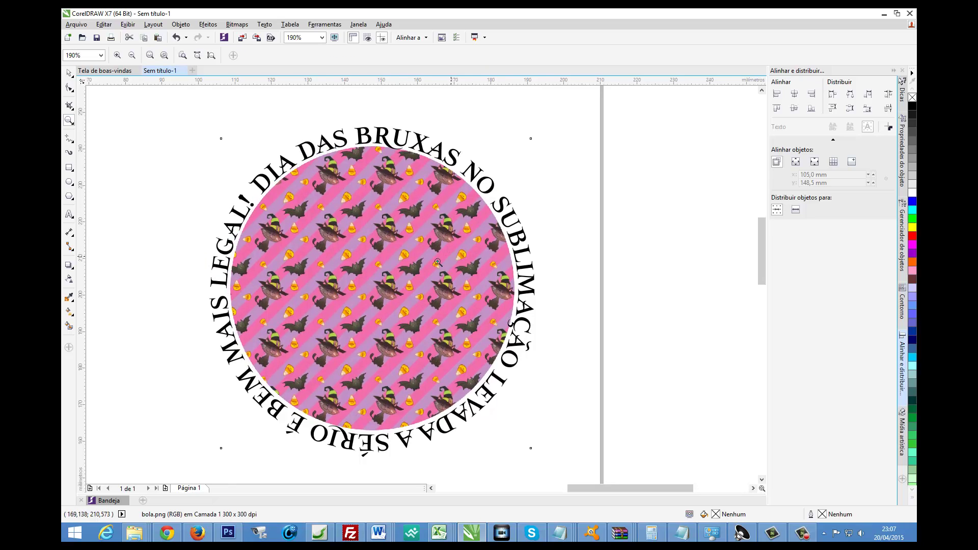
left_click(200, 238)
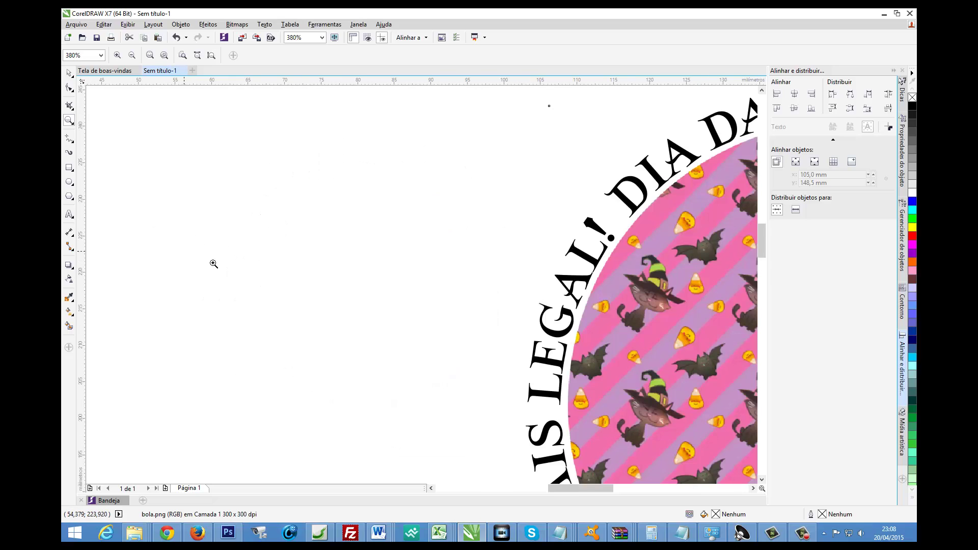
right_click(212, 264)
left_click(196, 208)
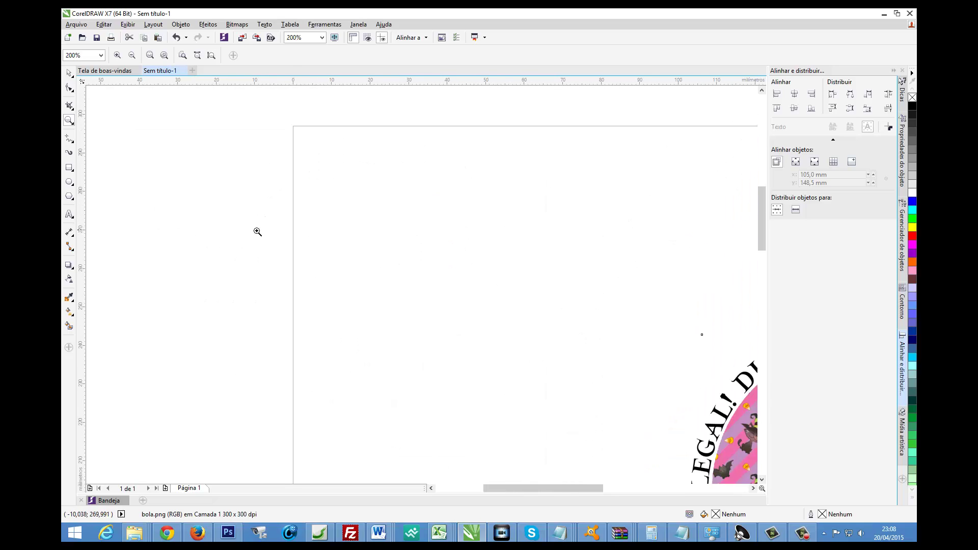
right_click(258, 233)
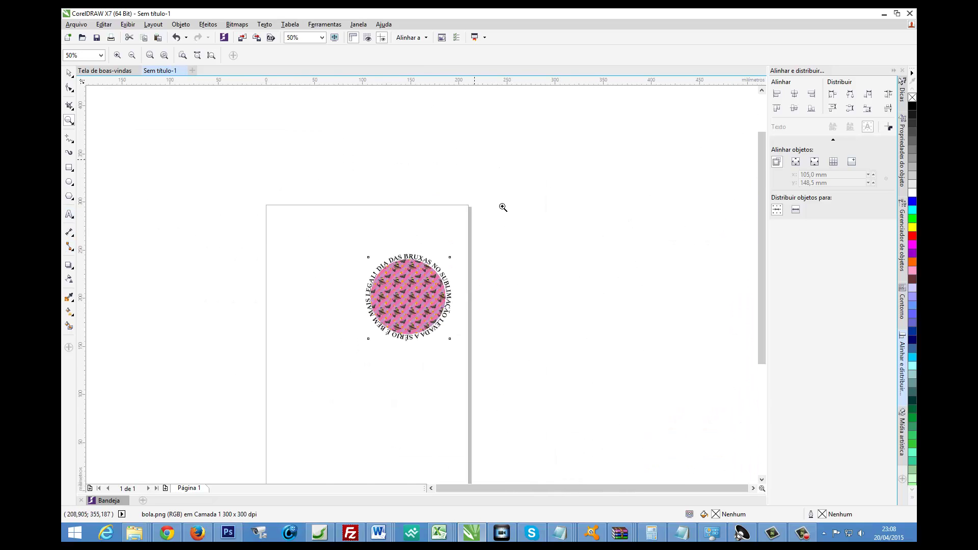
- Draw a wavy Bézier curve across the page top, looping down on the right
left_click(70, 142)
left_click(102, 160)
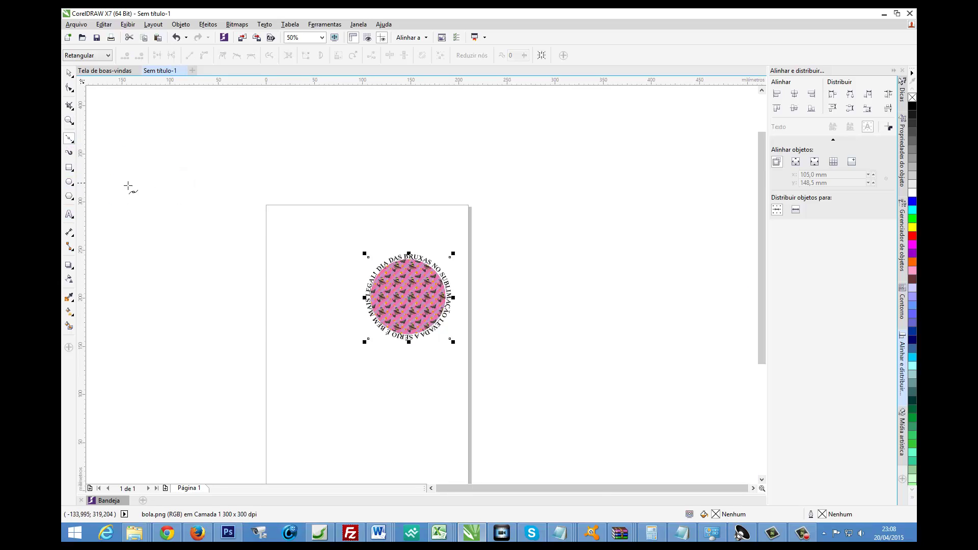
left_click(158, 300)
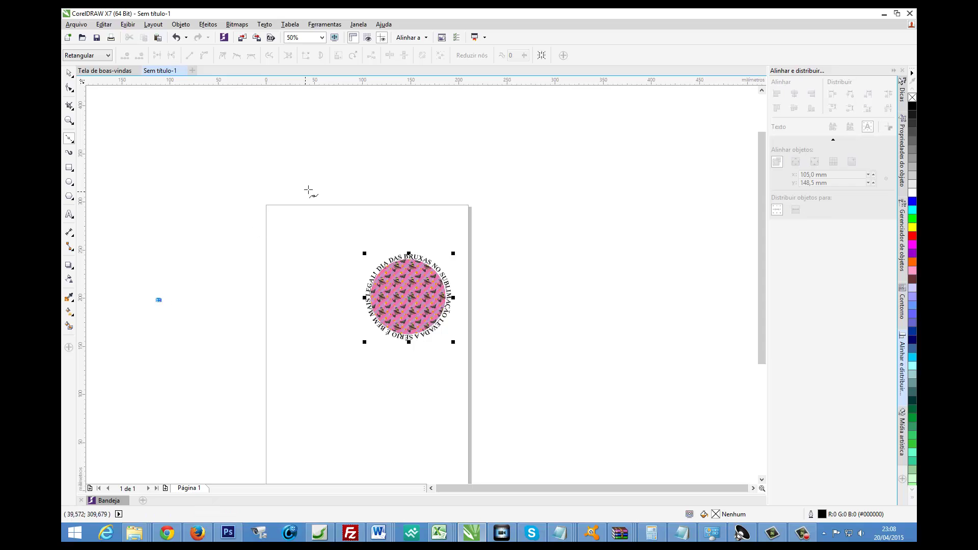
left_click_drag(313, 186, 454, 195)
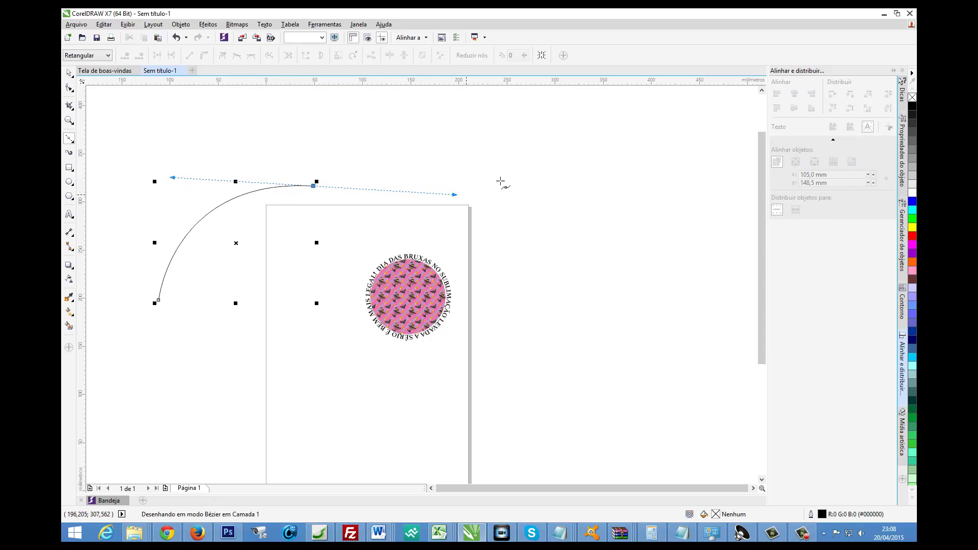
left_click_drag(517, 166, 547, 143)
left_click_drag(657, 169, 712, 239)
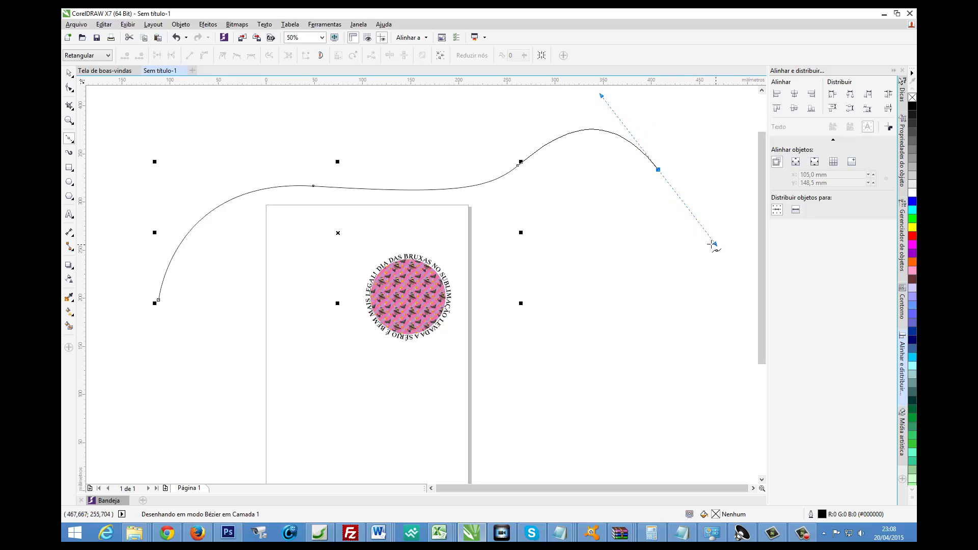
mouse_move(625, 286)
left_mouse_down()
mouse_move(591, 294)
mouse_move(596, 305)
left_mouse_up()
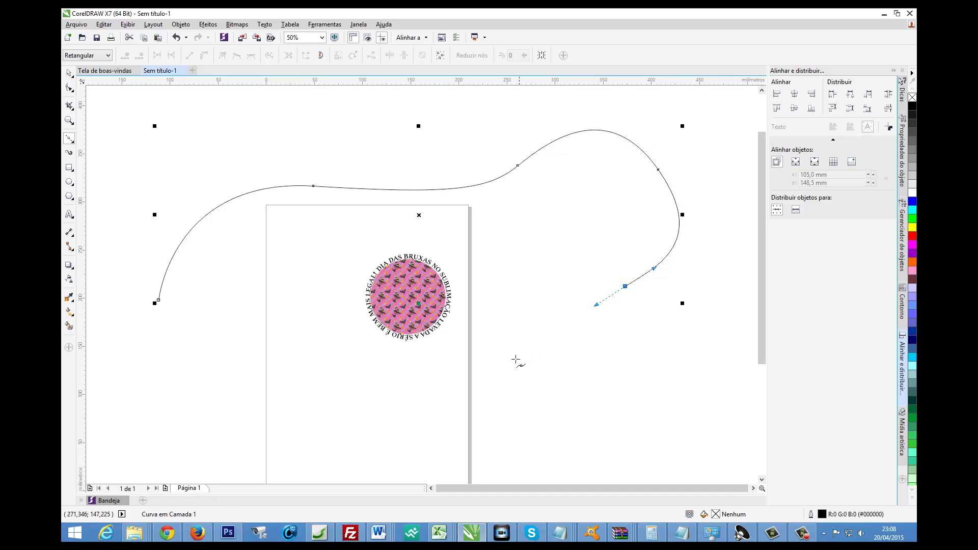
left_click_drag(516, 367, 538, 461)
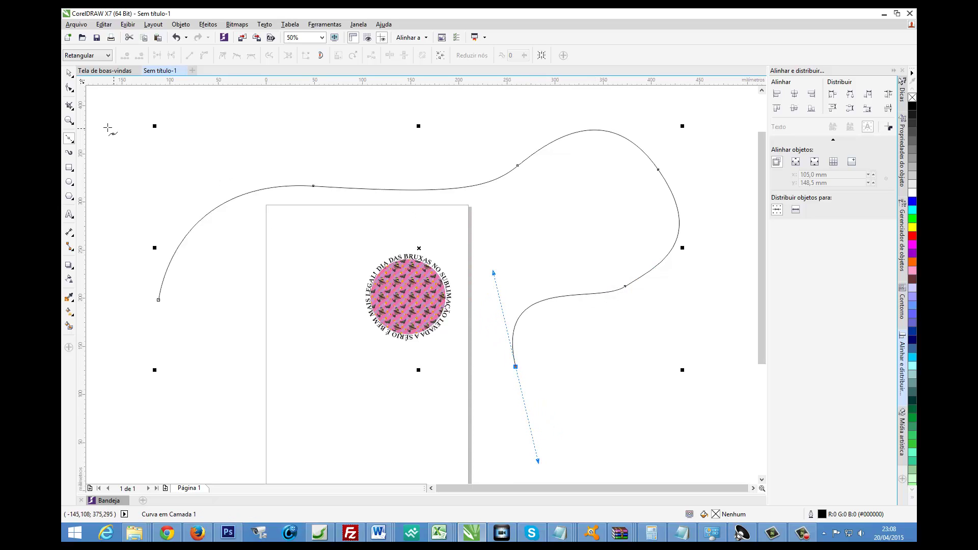
- Finish the wavy curve and type a line of placeholder filler text at the lower left
left_click(69, 214)
left_click(151, 144)
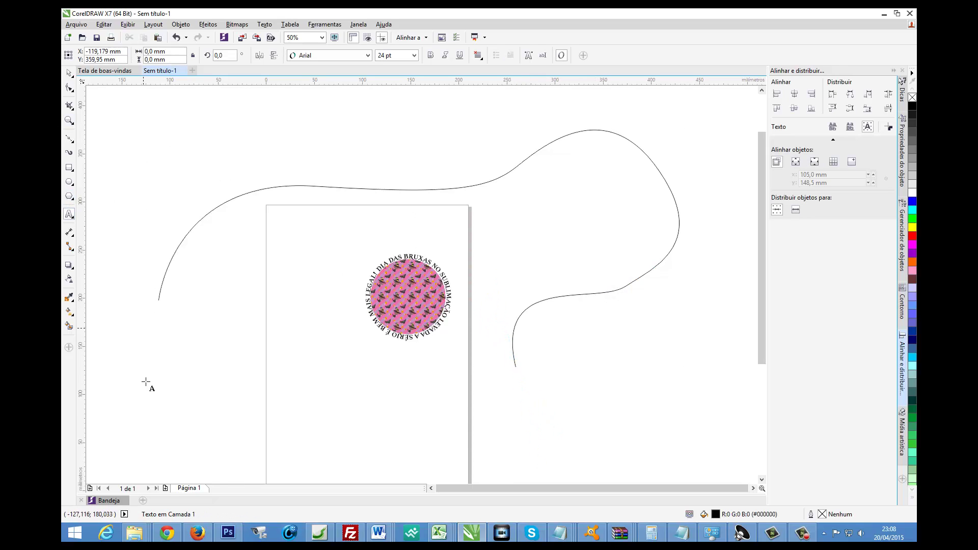
left_click(136, 409)
type("d ha")
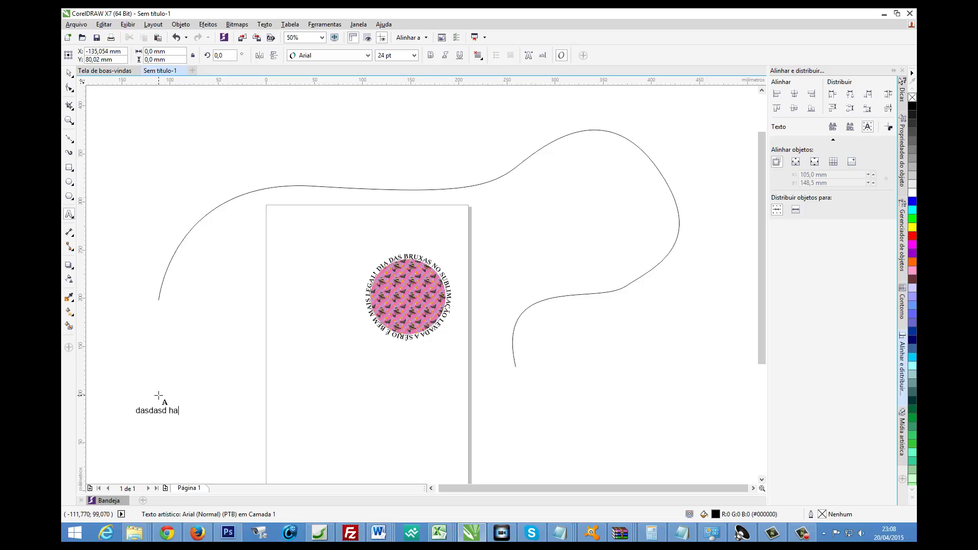
type("sjdhasd shdj asdh asjhdas daskdaskdaskj")
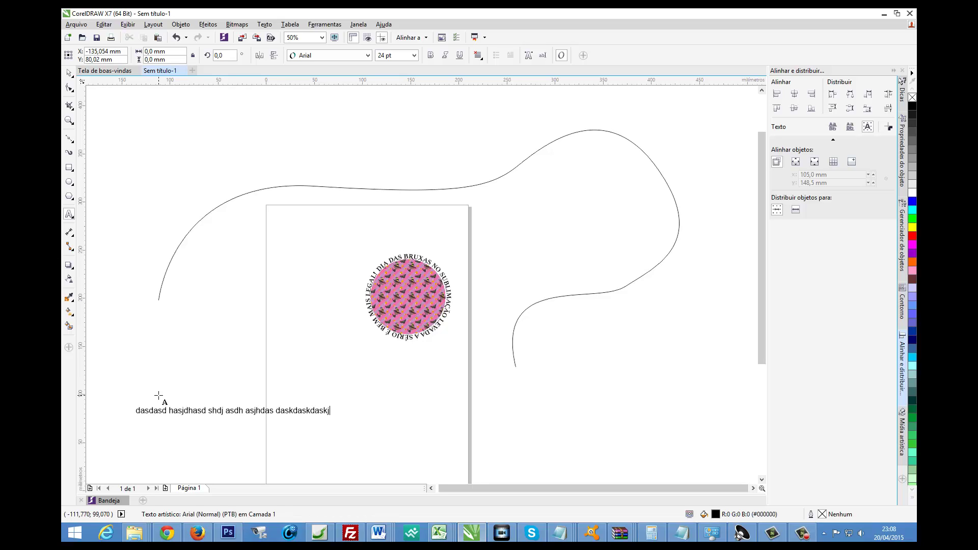
type("dh as dash dkash dkashdkhas kd askjd askdh")
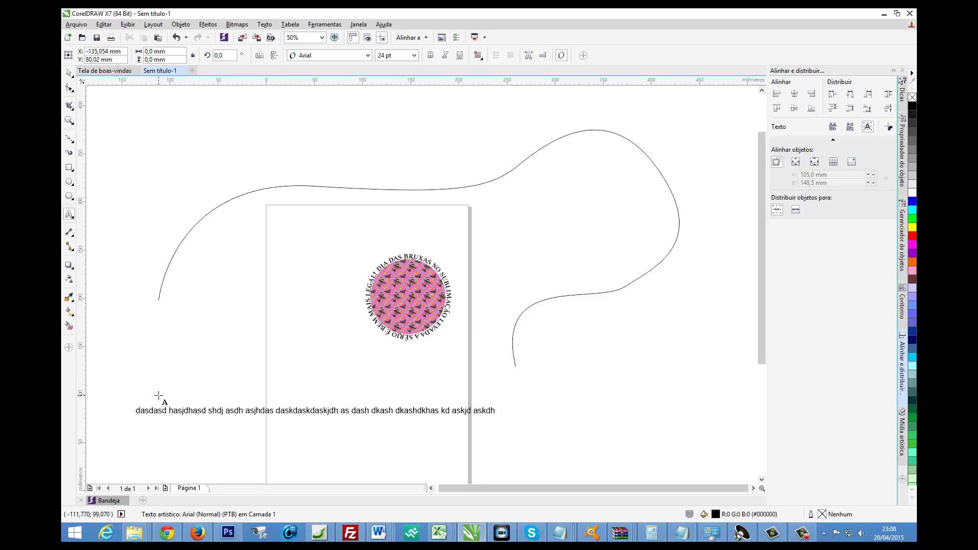
type(" askdh askhd askdhakshd kashd kash dkashdk")
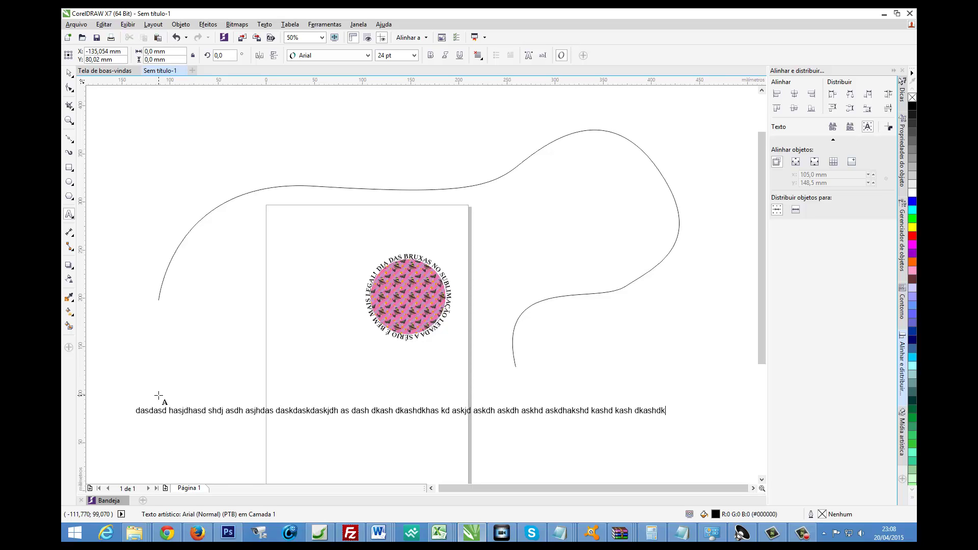
type("as dkasdkas dkash dkas")
key("Escape")
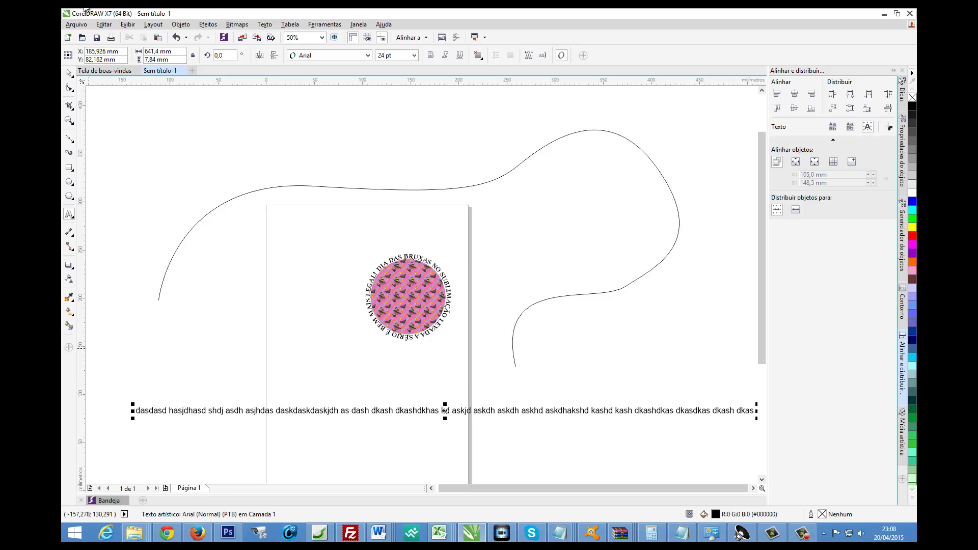
- Fit the placeholder text along the wavy curve, then delete both text and curve
left_click(245, 194, "shift")
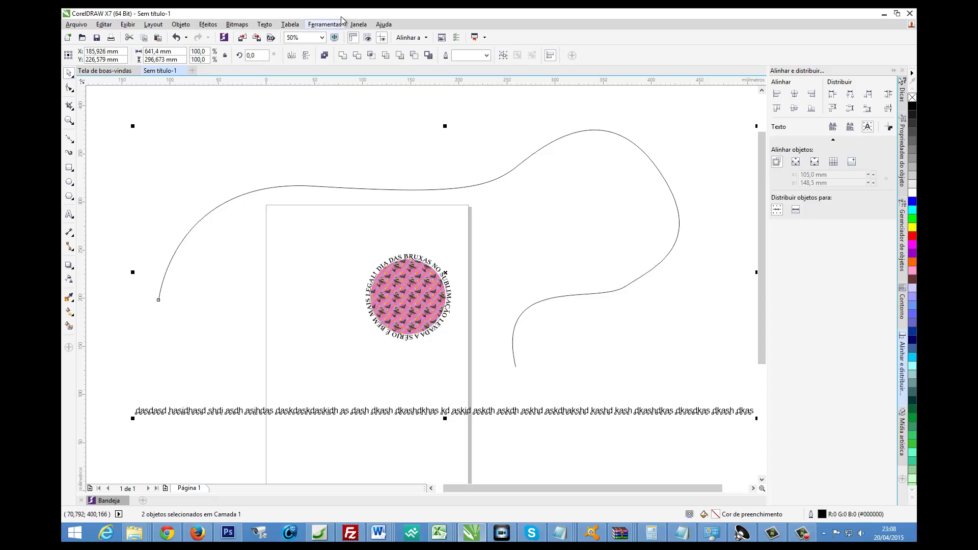
left_click(265, 24)
left_click(305, 184)
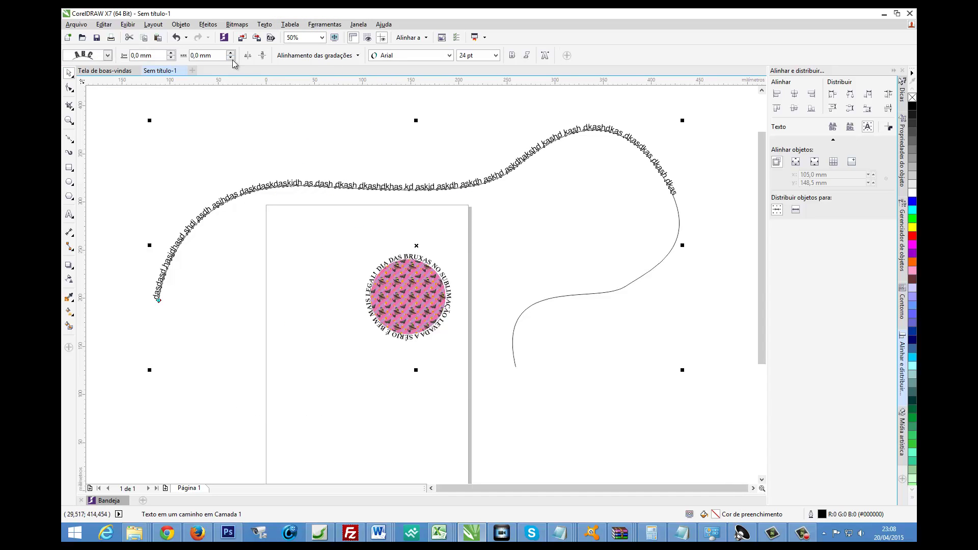
key("Tab")
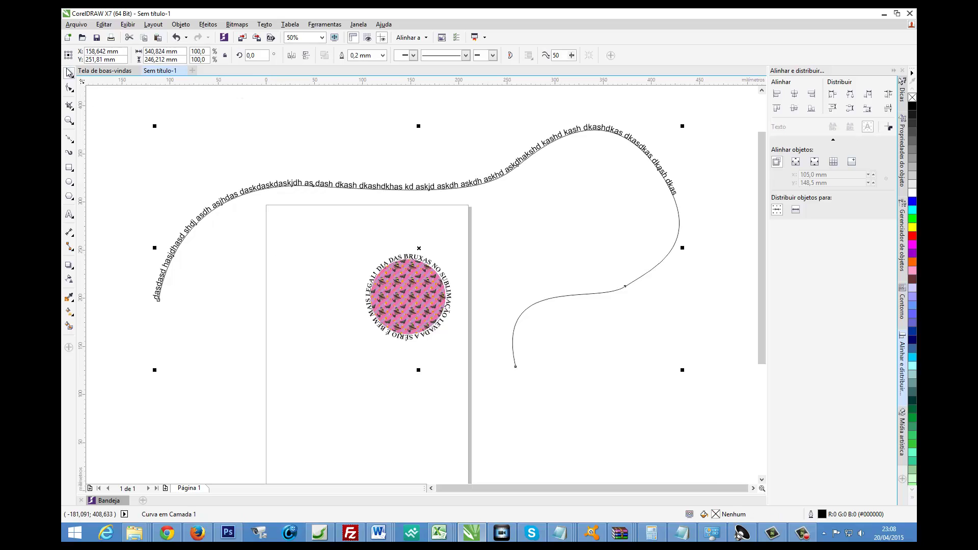
key("Escape")
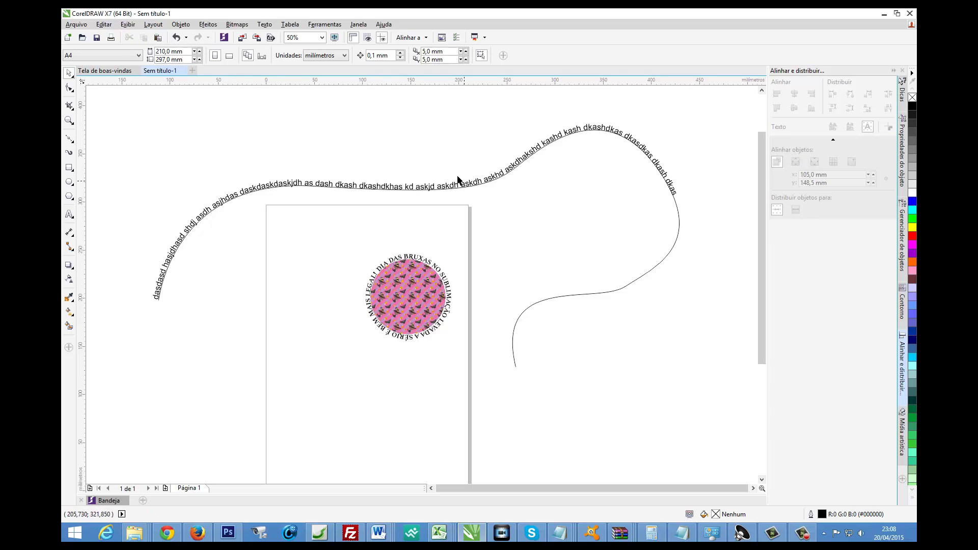
left_click(416, 190)
key("Delete")
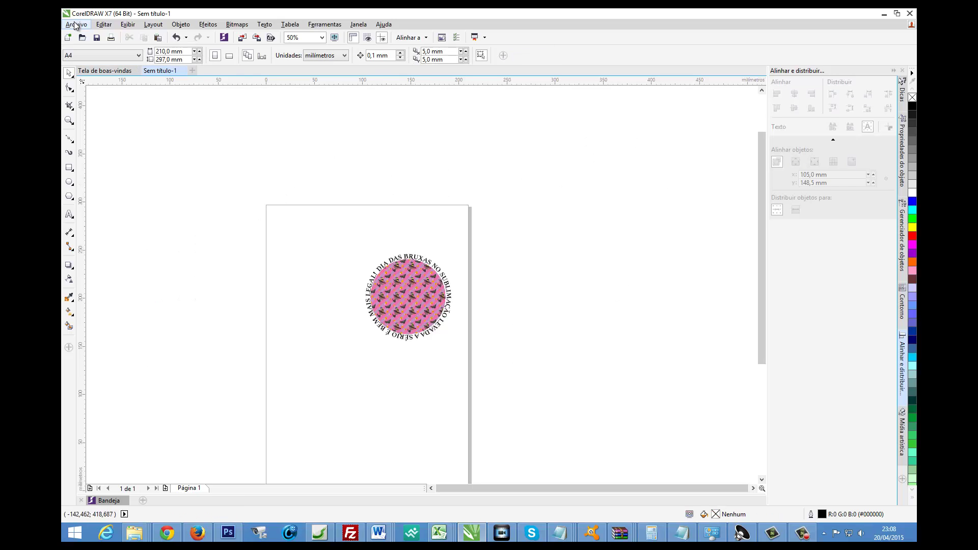
- Import the Chinelo 33-34 template from F:\chinelos and place it on the page
left_click(75, 24)
key("ctrl+i")
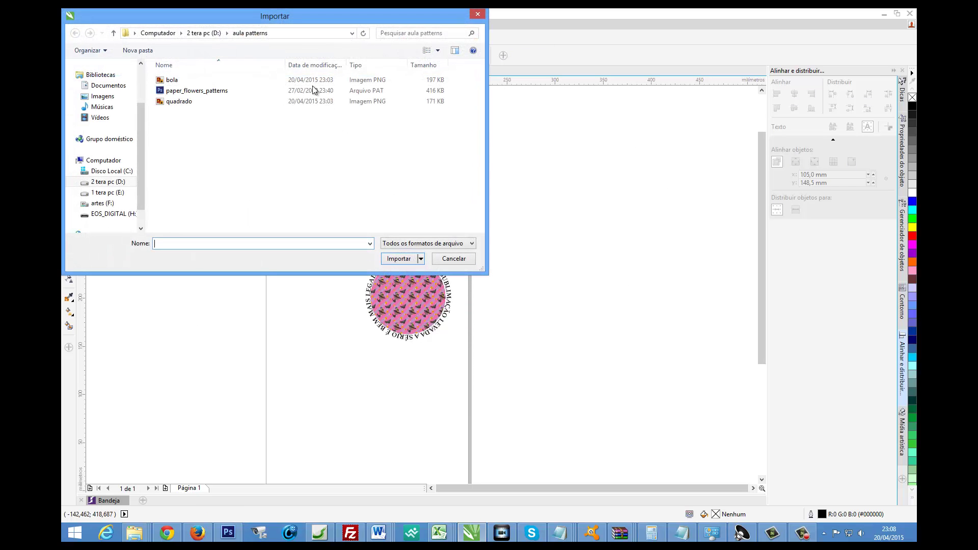
left_click(121, 203)
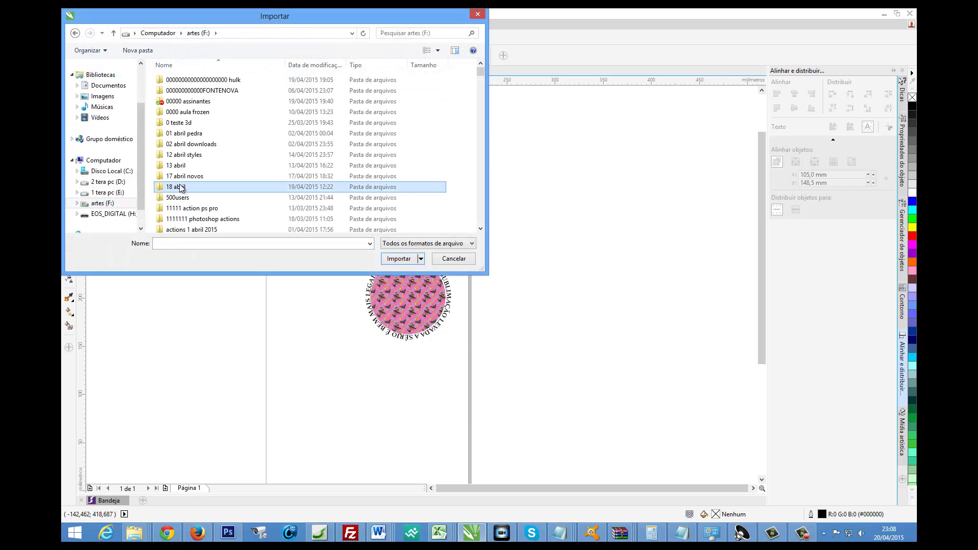
scroll(183, 186, "down", 10)
scroll(188, 181, "down", 2)
scroll(193, 173, "down", 2)
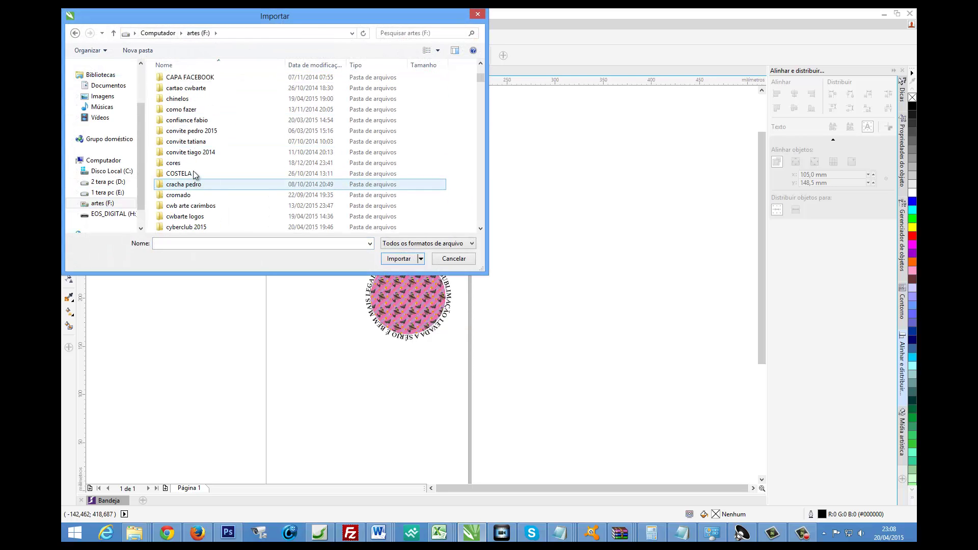
double_click(181, 100)
scroll(265, 188, "down", 5)
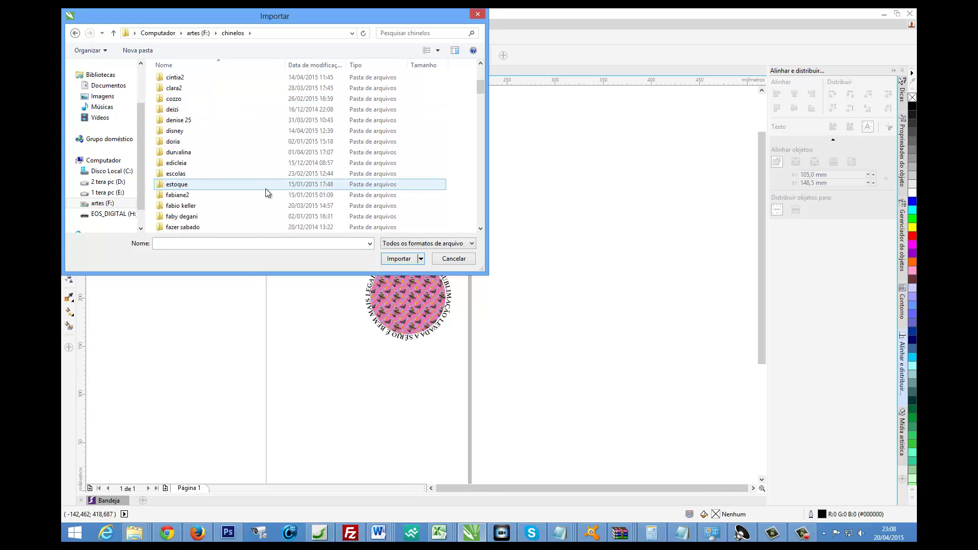
scroll(260, 192, "down", 5)
scroll(250, 189, "down", 5)
scroll(214, 173, "down", 3)
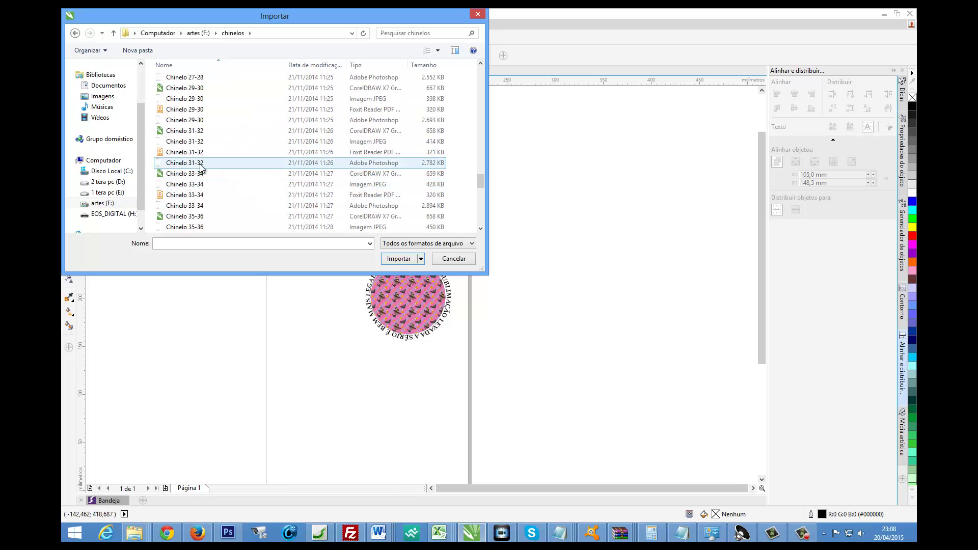
double_click(192, 175)
left_click(171, 175)
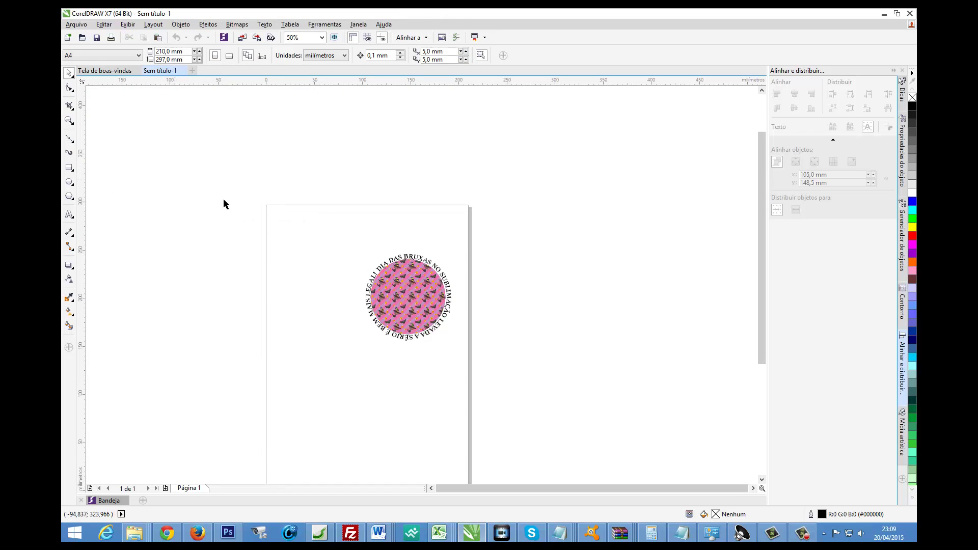
- Delete the metalnox header block above the flip-flop slippers
key("Escape")
left_click(249, 197)
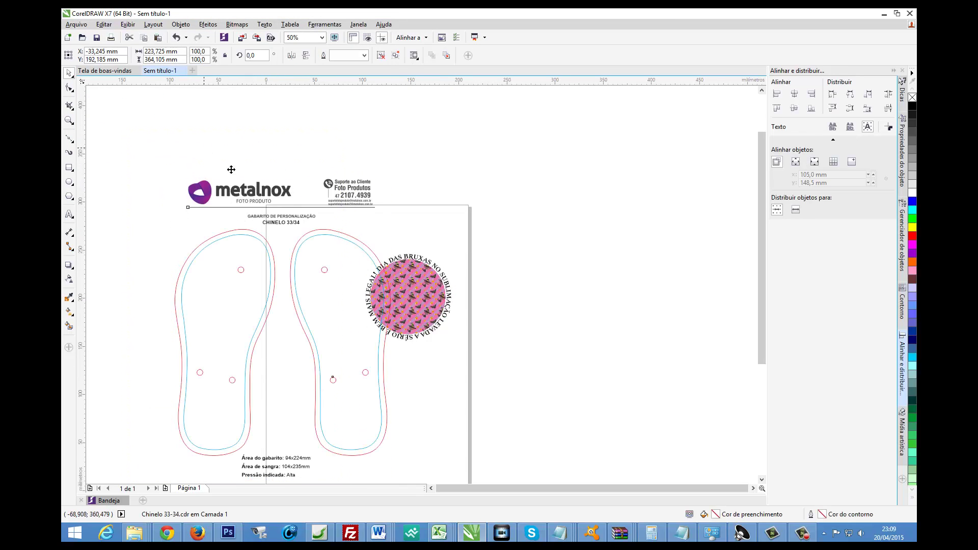
key("ctrl+z")
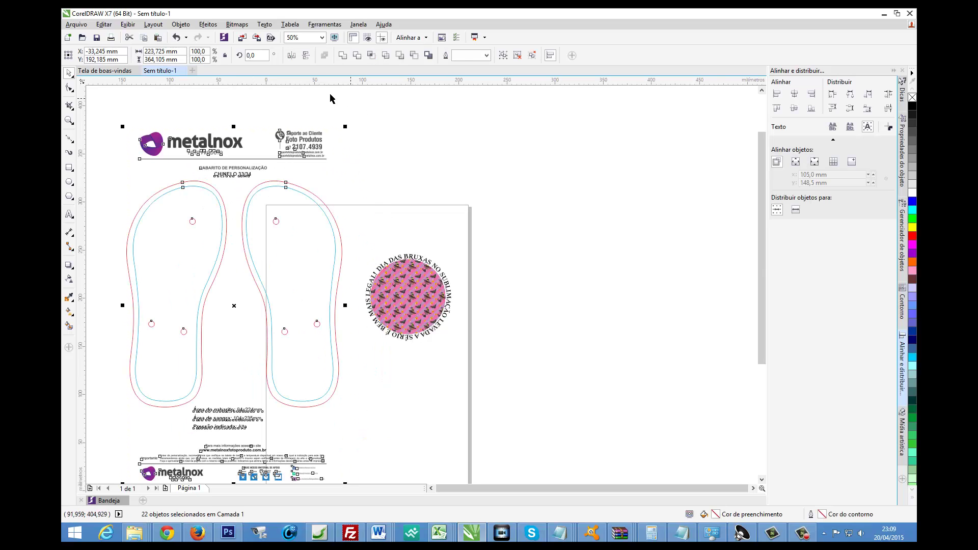
left_click(137, 117)
left_click_drag(119, 109, 390, 188)
key("Delete")
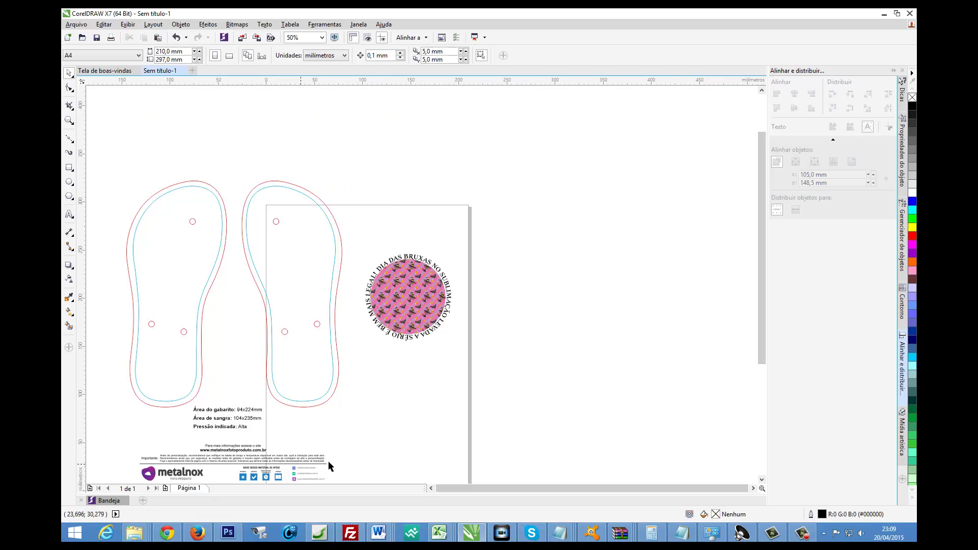
- Delete the template notes, metalnox footer, cyan inner outlines and small shapes inside the slippers
left_click(762, 479)
left_click_drag(457, 428, 117, 329)
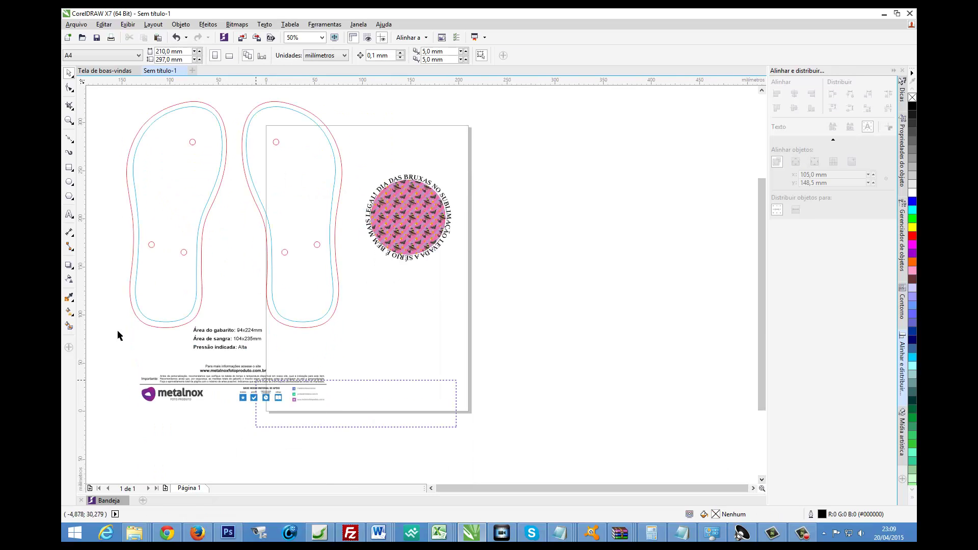
key("Delete")
left_click(228, 251)
key("Delete")
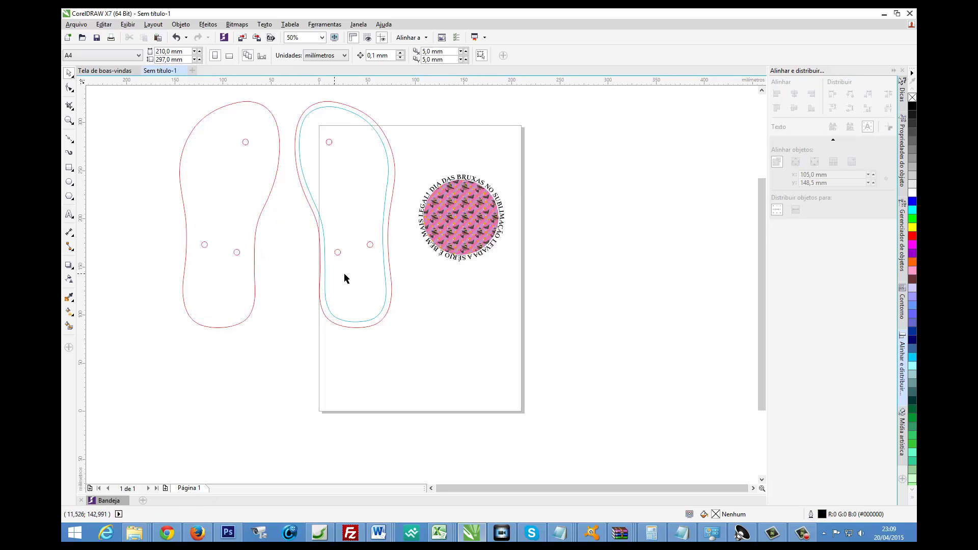
left_click_drag(146, 112, 381, 289)
key("Delete")
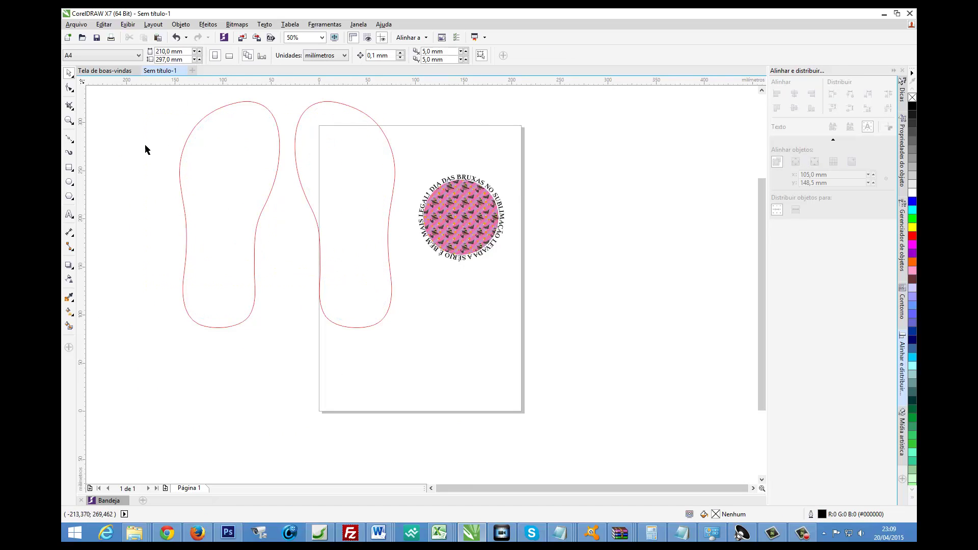
- Zoom in on the left slipper
left_click(70, 138)
left_click(71, 121)
left_click_drag(157, 99, 323, 229)
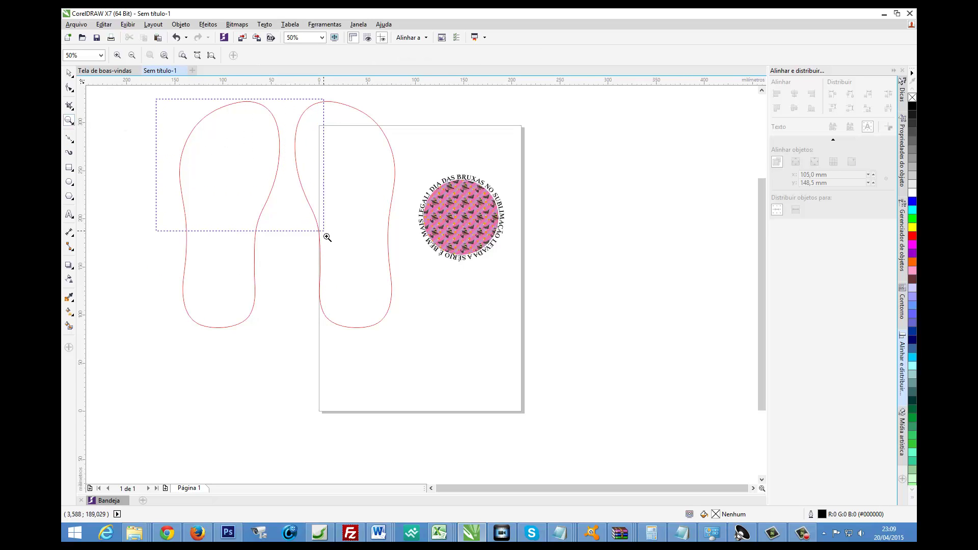
- Draw an arched Bézier curve inside the left slipper, from its left side over the top and down the right
left_click(70, 138)
left_click(277, 310)
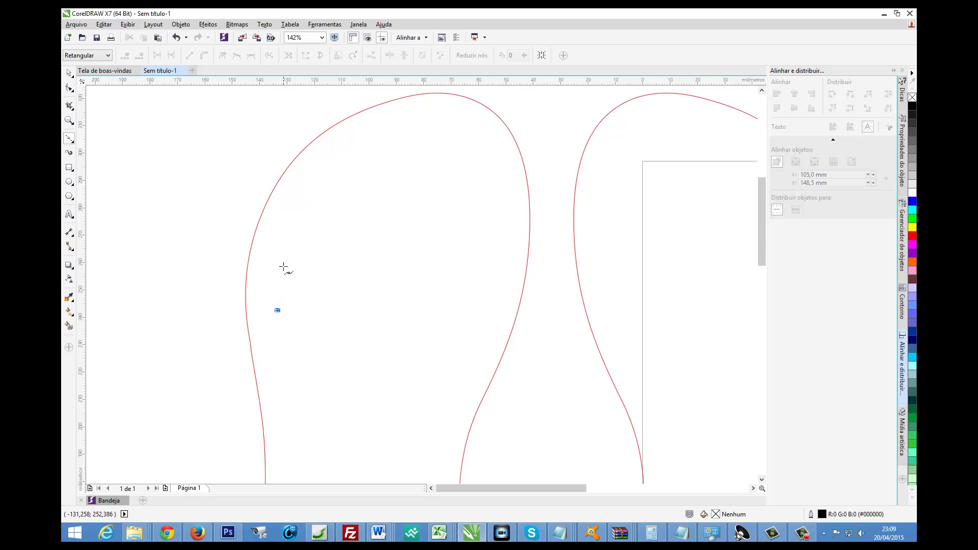
left_click_drag(287, 237, 303, 203)
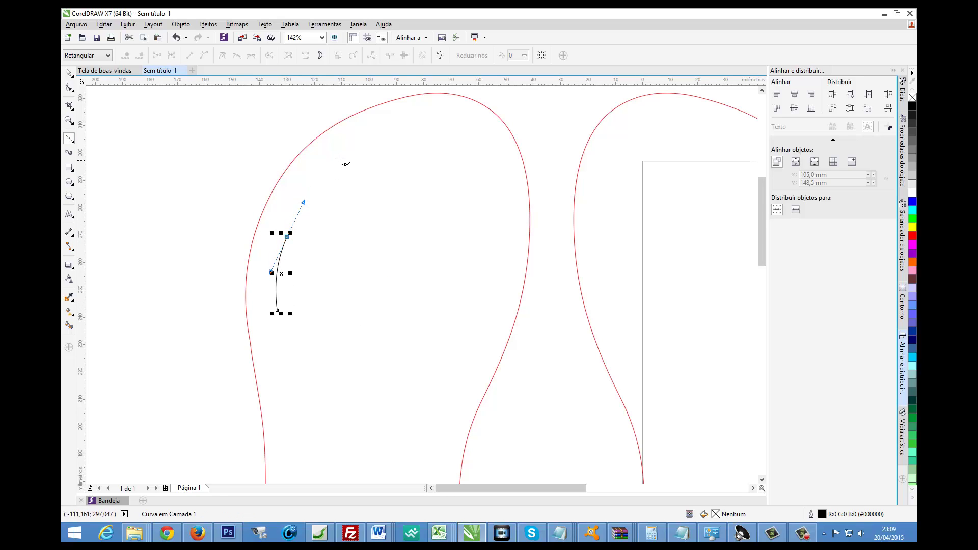
mouse_move(340, 157)
left_mouse_down()
mouse_move(367, 136)
mouse_move(431, 124)
mouse_move(490, 149)
mouse_move(500, 199)
left_mouse_up()
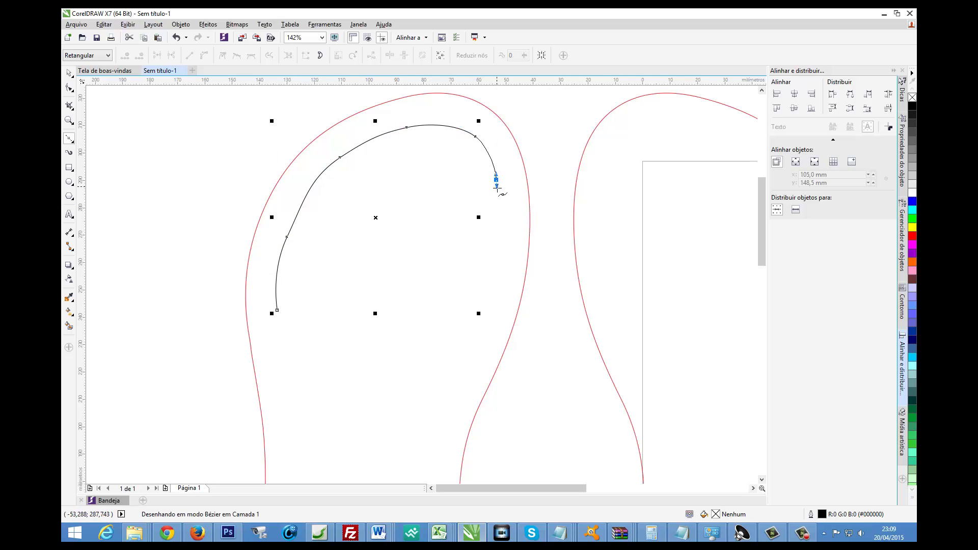
left_click_drag(497, 233, 497, 243)
left_click_drag(493, 279, 488, 292)
left_click(69, 73)
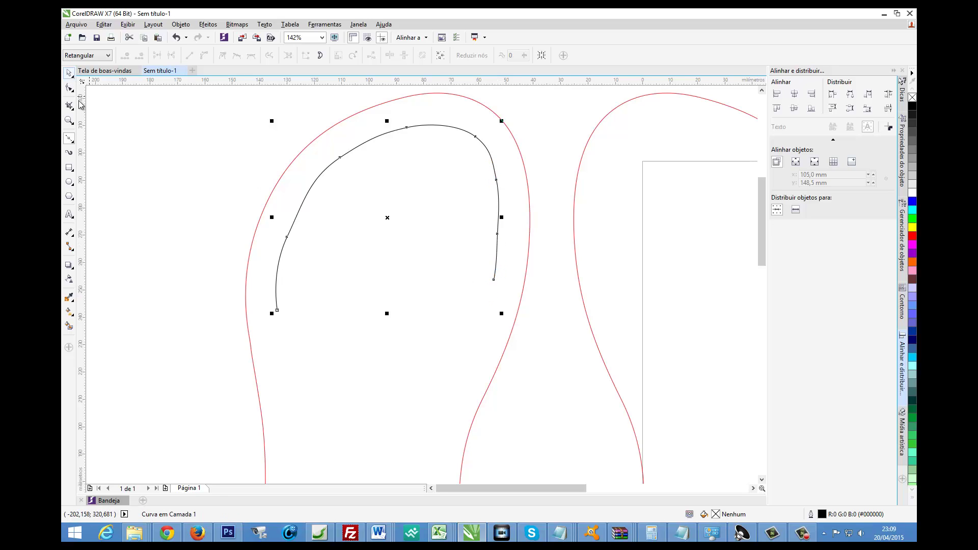
key("Escape")
left_click(69, 215)
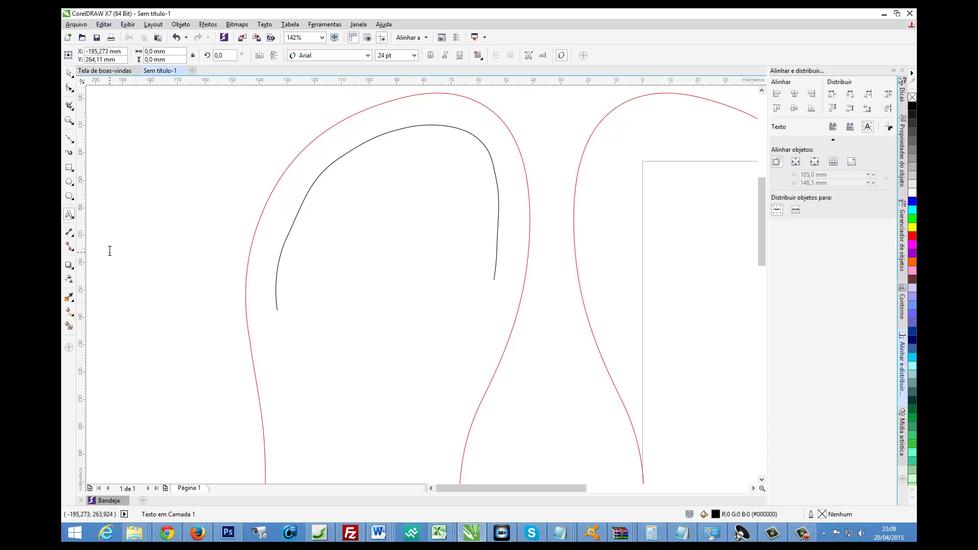
- Type 'EU TE AMO MEU AMOR!' left of the slipper in SalamancaTF, scaled smaller
left_click(110, 253)
type("Eu te amo")
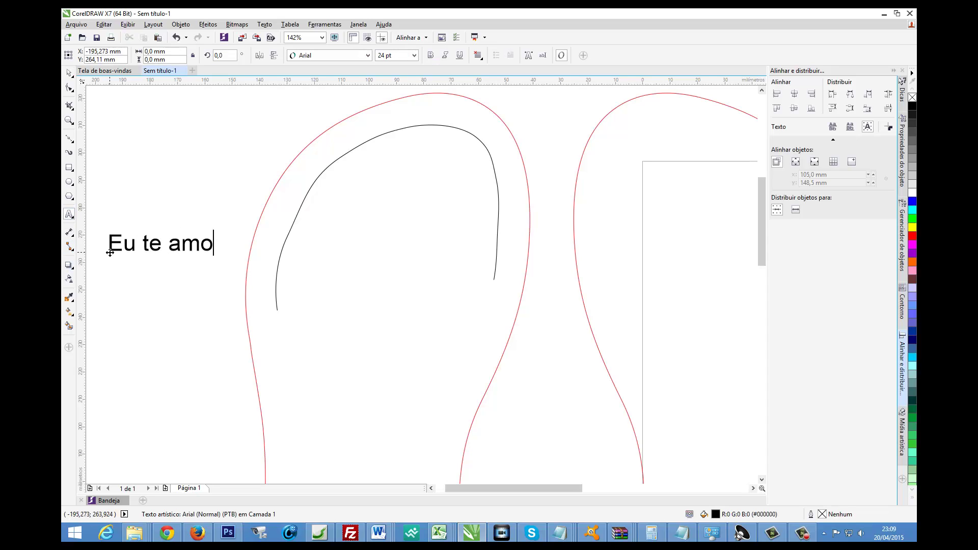
type(" meu amotr!")
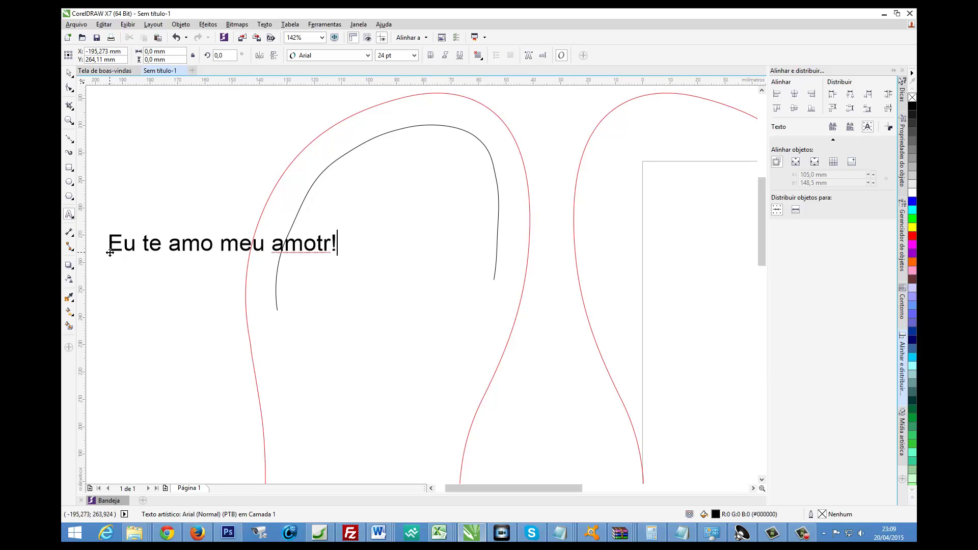
key("BackSpace")
left_click(69, 73)
left_click(309, 57)
left_click(326, 80)
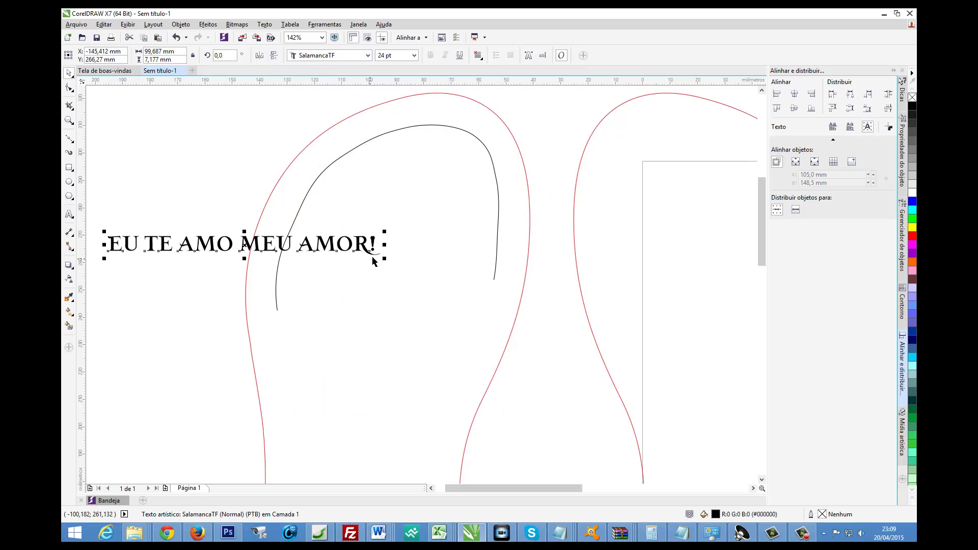
left_click_drag(361, 258, 313, 243)
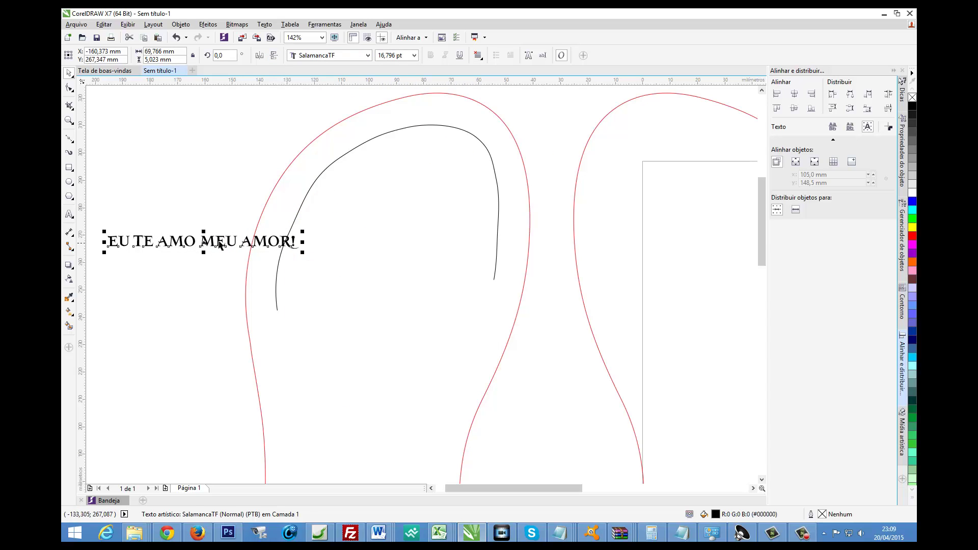
- Paste a second copy of the phrase after itself, then select the text with the curve
double_click(163, 242)
left_click_drag(109, 241, 306, 245)
key("ctrl+c")
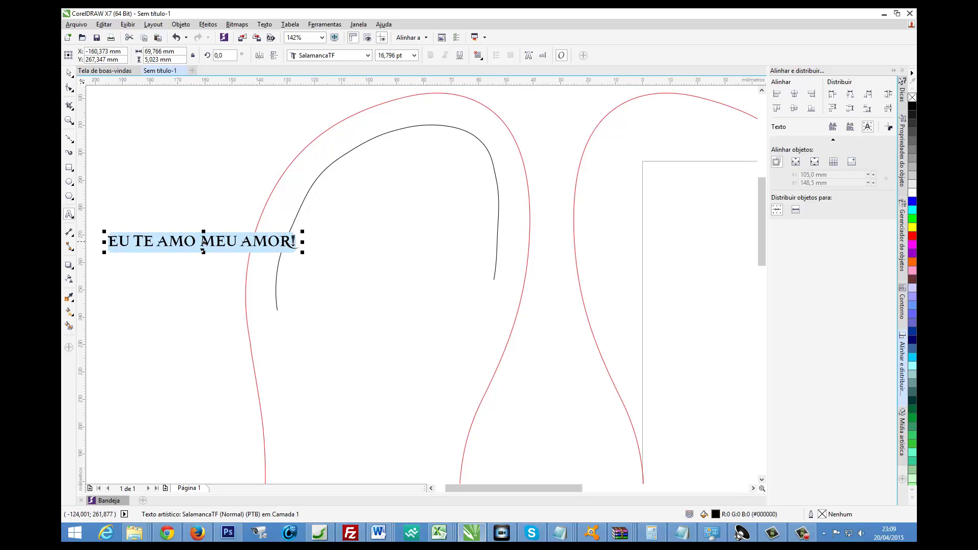
left_click(294, 241)
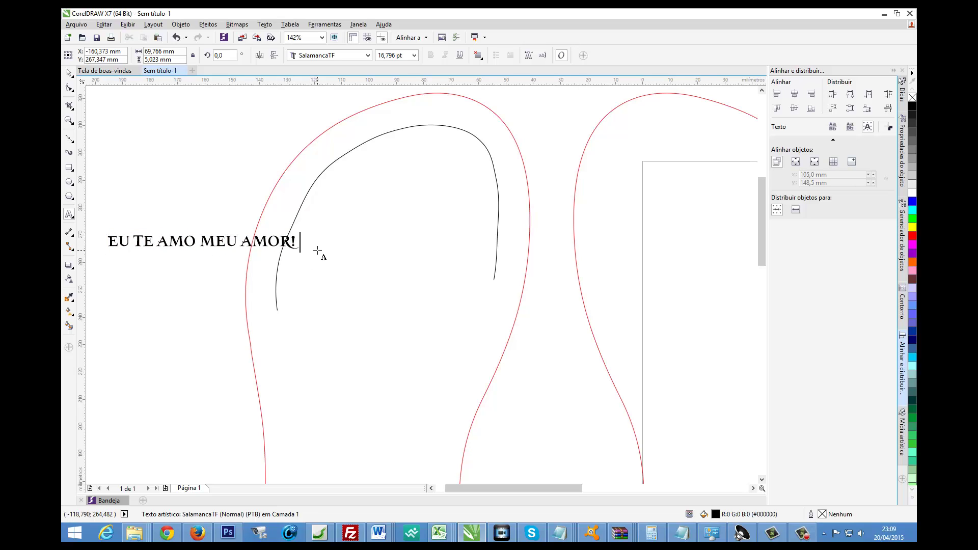
key("ctrl+v")
left_click(70, 73)
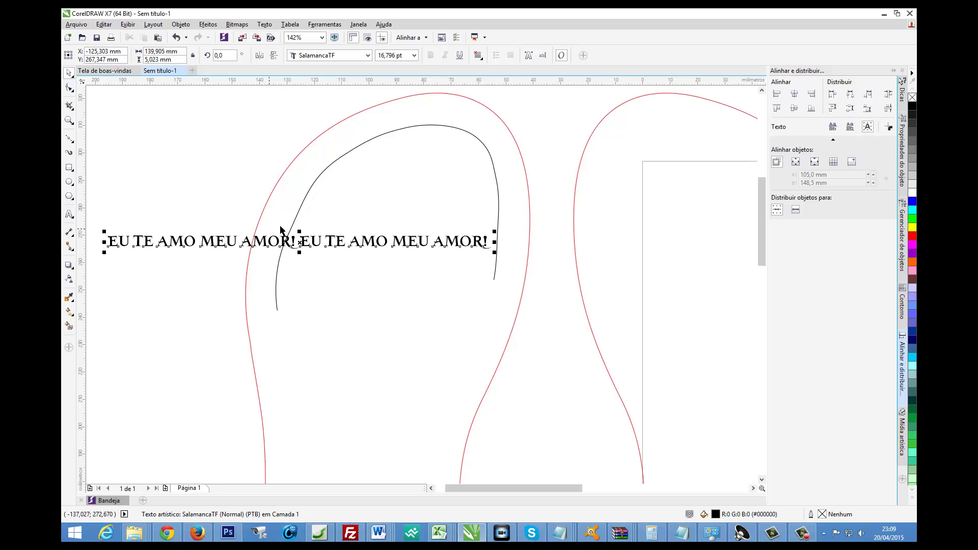
left_click(316, 186, "shift")
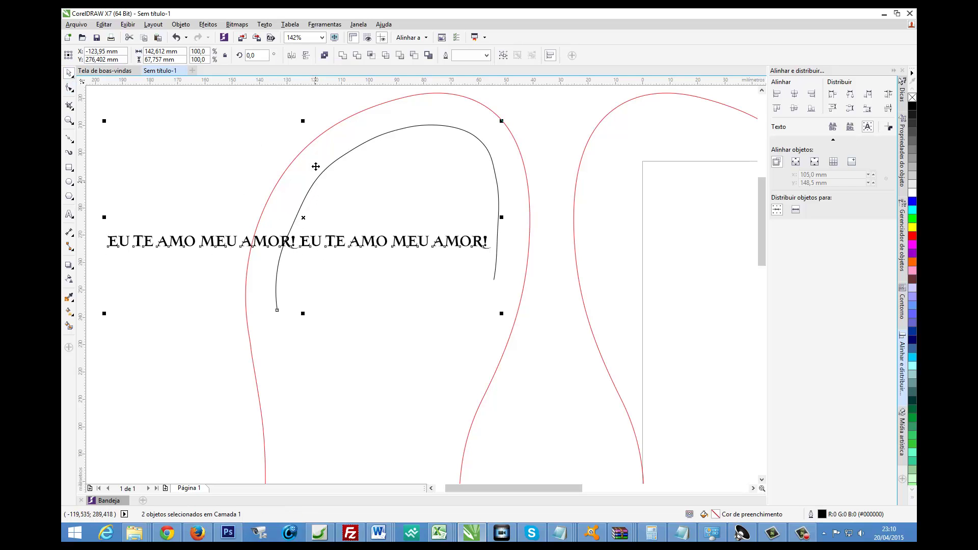
- Fit the doubled phrase along the slipper's curve and detach it from its path
left_click(265, 25)
left_click(303, 184)
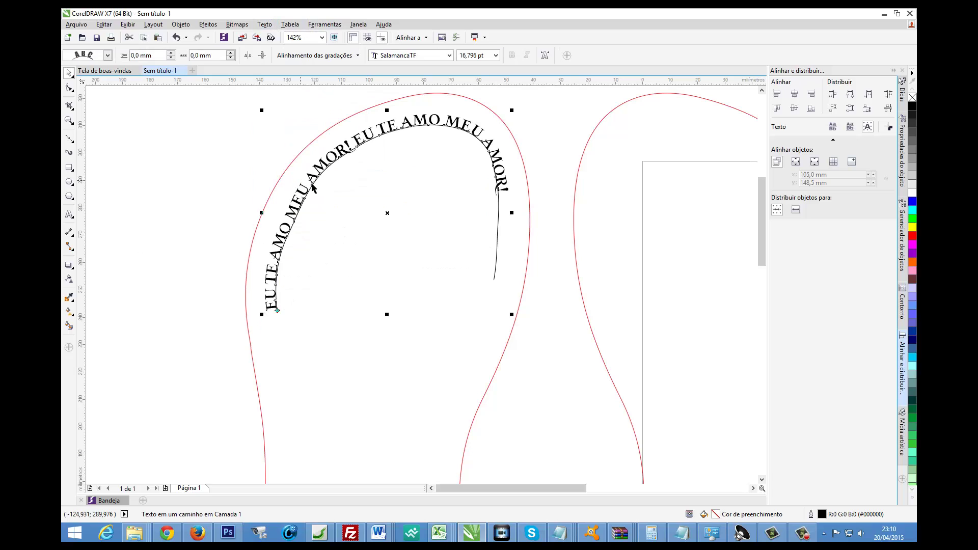
left_click(234, 141)
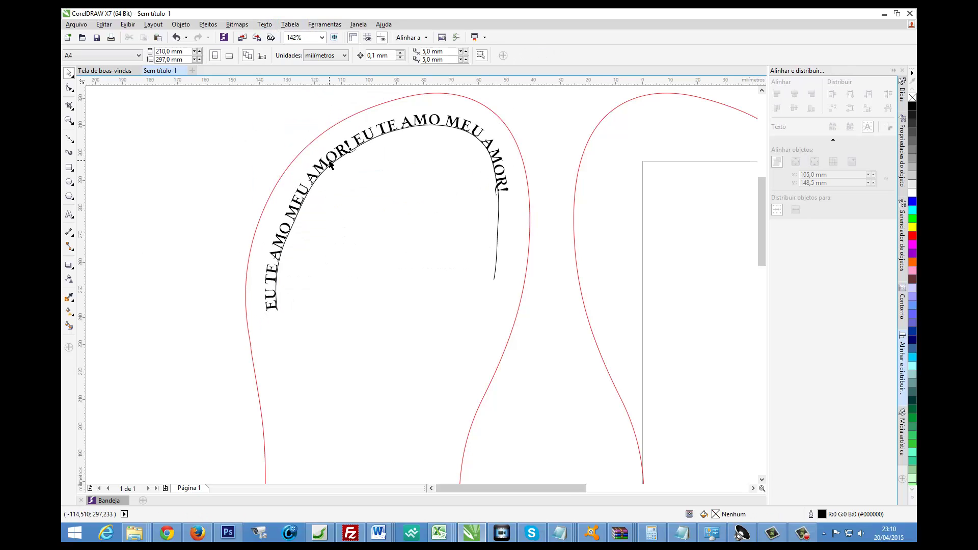
left_click(331, 165)
right_click(329, 164)
left_click(382, 207)
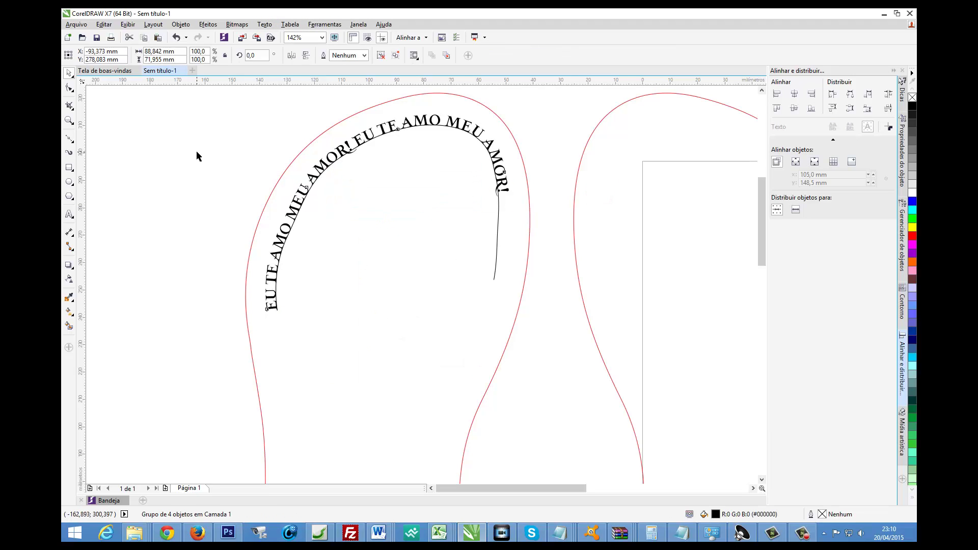
- Delete the black guide line, leaving only the curved text
left_click(198, 155)
left_click(498, 227)
key("Delete")
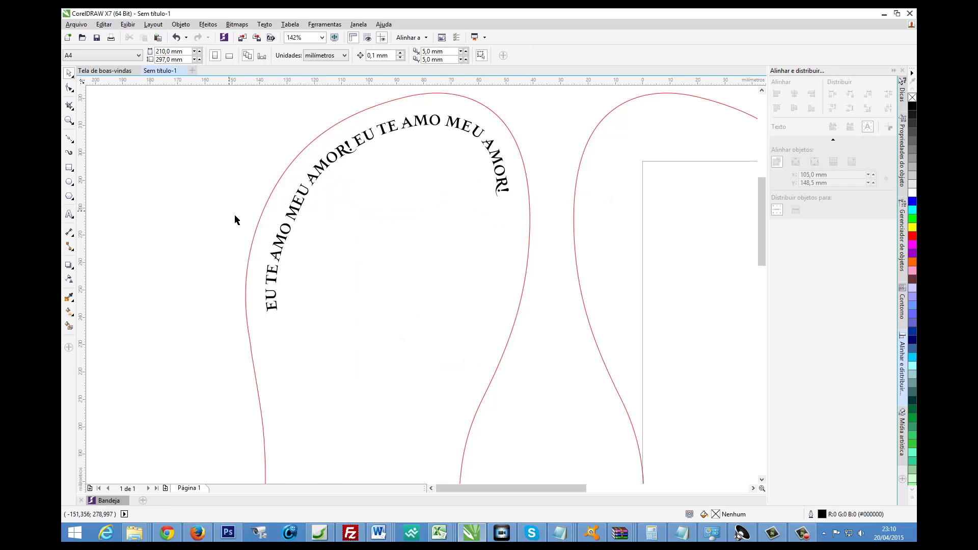
scroll(234, 219, "down", 5)
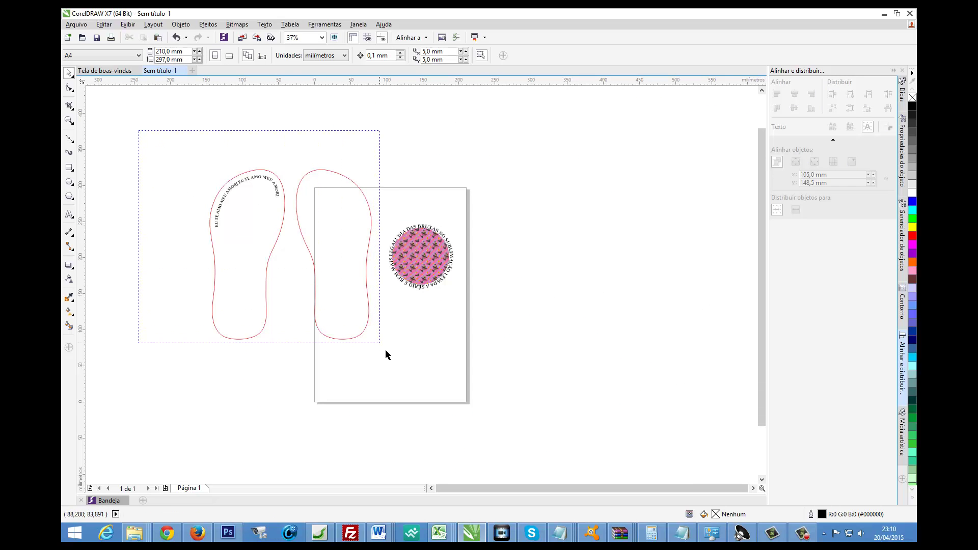
- Delete the curved phrase and both slipper outlines
left_click_drag(139, 135, 384, 353)
left_click(472, 350)
left_click(69, 120)
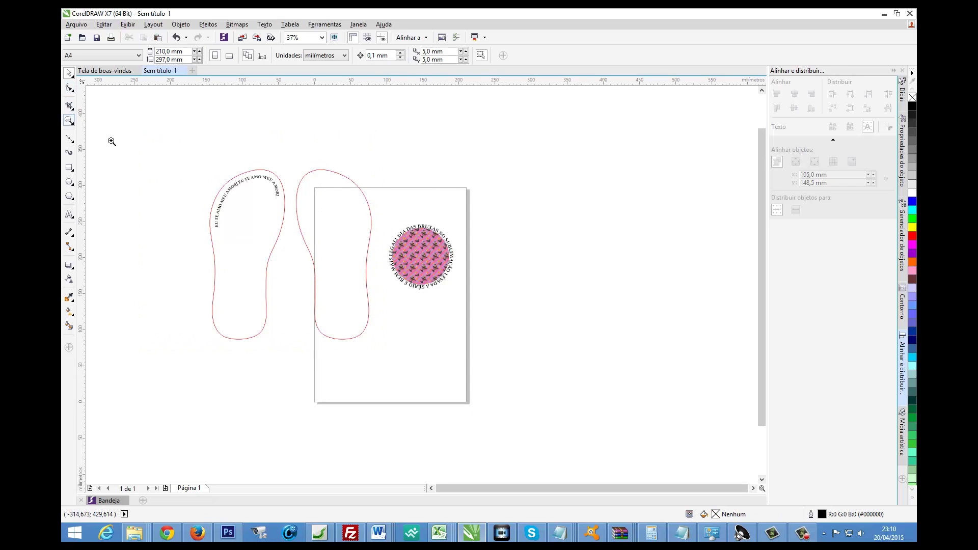
left_click_drag(186, 155, 491, 357)
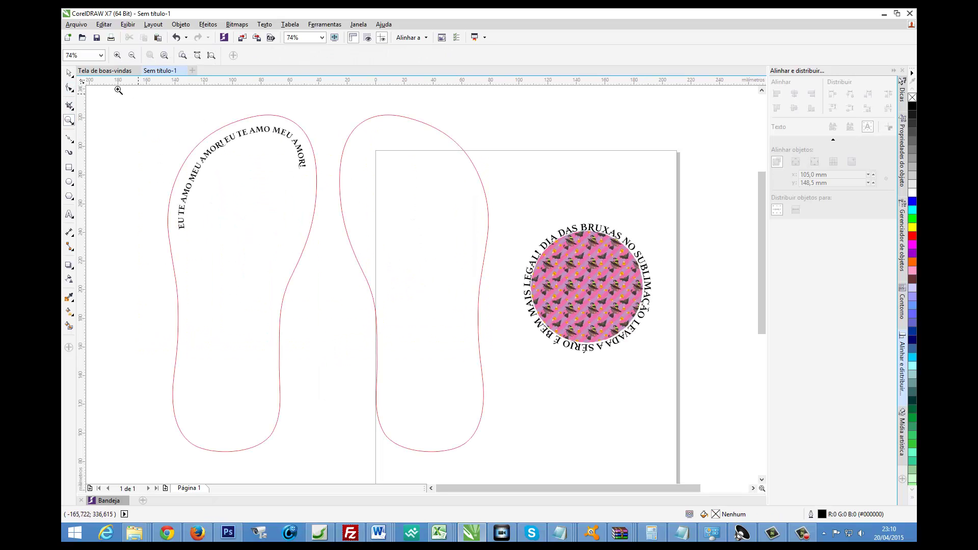
left_click(69, 73)
left_click(215, 154)
key("Delete")
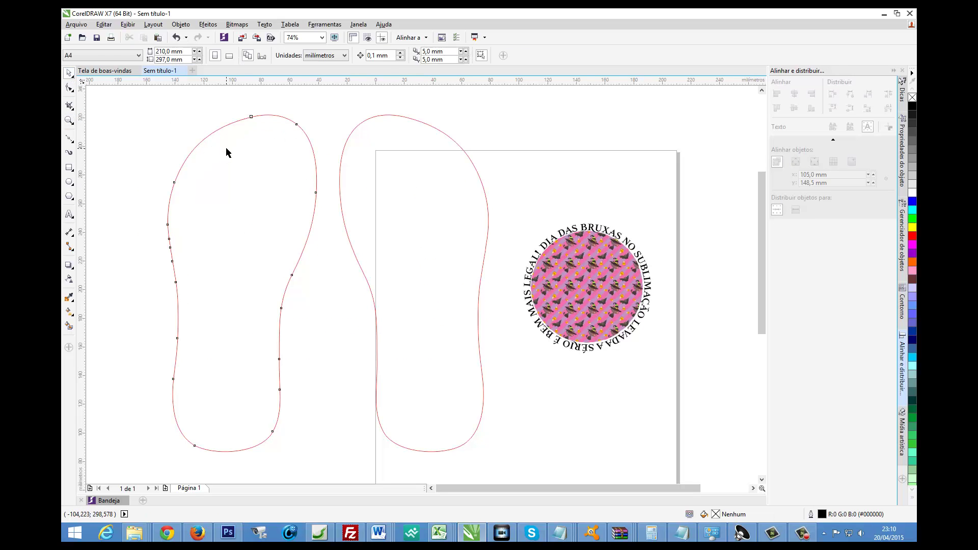
key("Delete")
key("Delete")
- Zoom in closely on the pink Halloween circle and its pattern
left_click(70, 121)
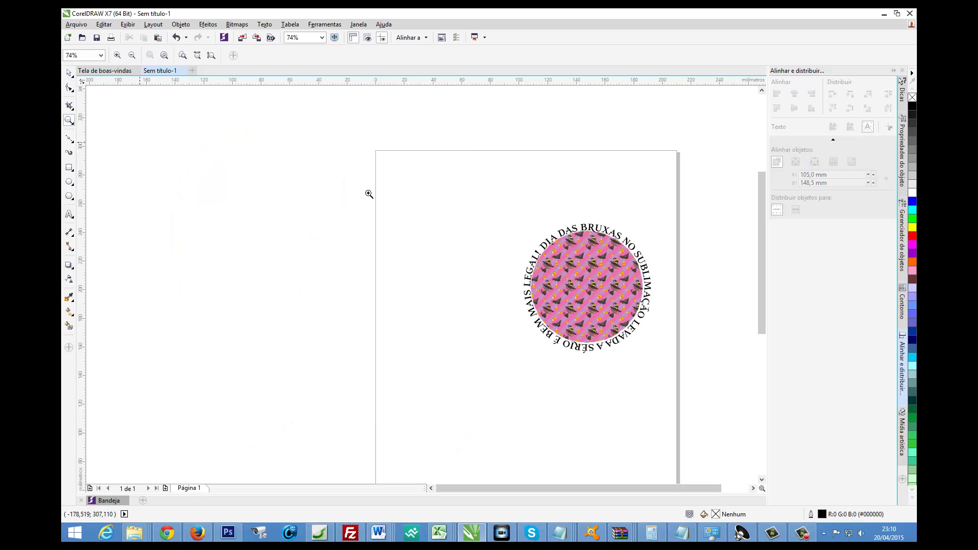
left_click_drag(516, 209, 705, 377)
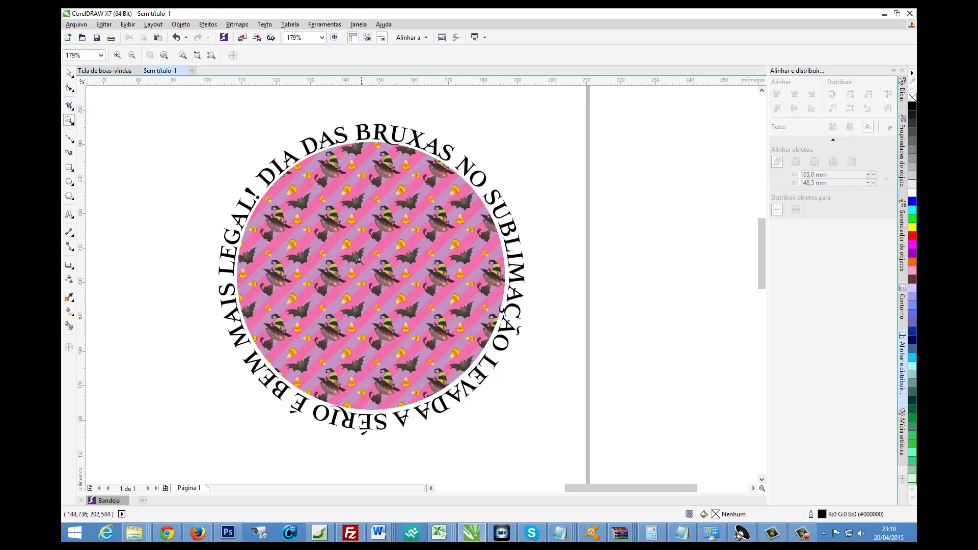
left_click(344, 253)
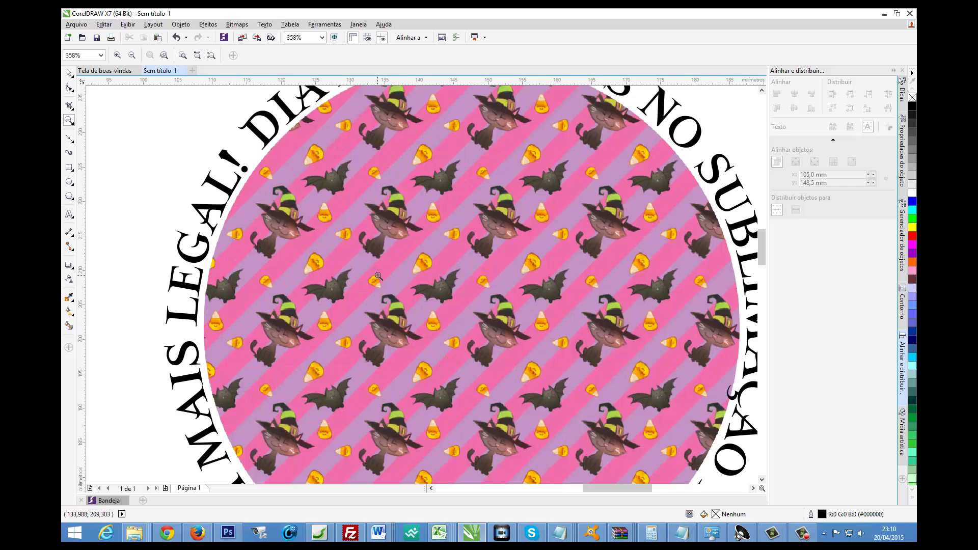
left_click(402, 289)
scroll(456, 294, "down", 3)
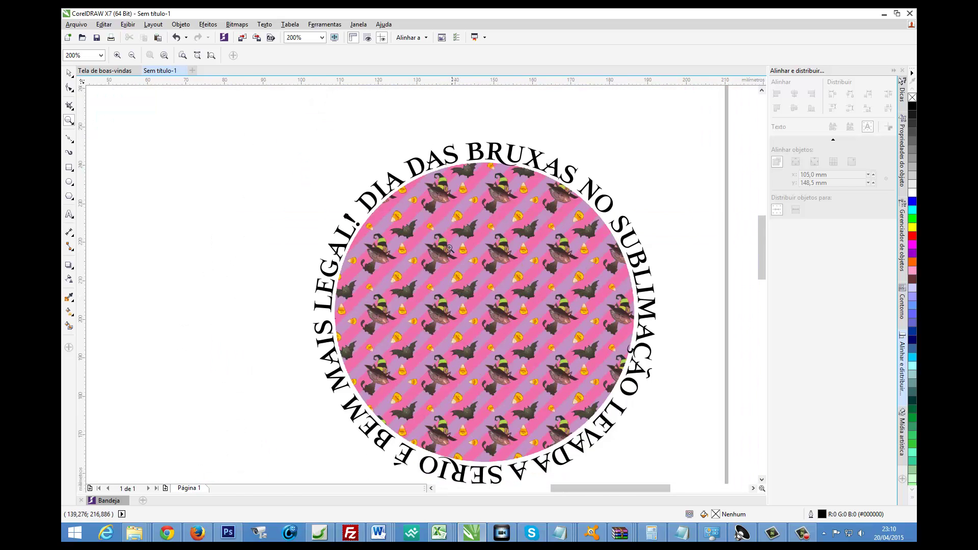